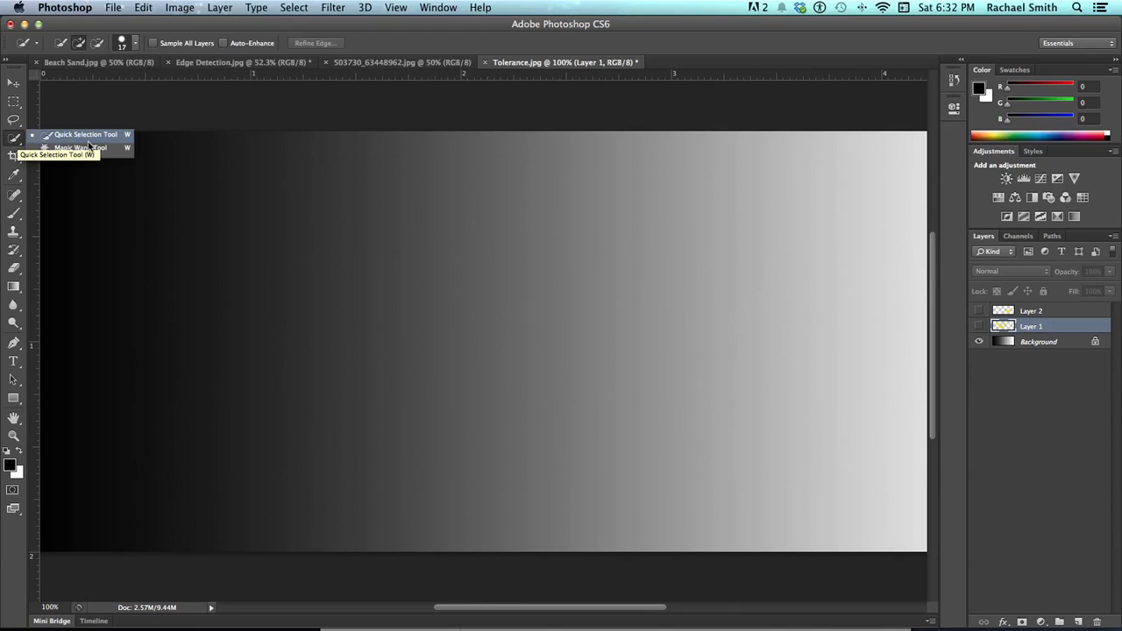
Select a mid-grey band of the gradient on the Background layer with the Magic Wand tool
left_click(108, 149)
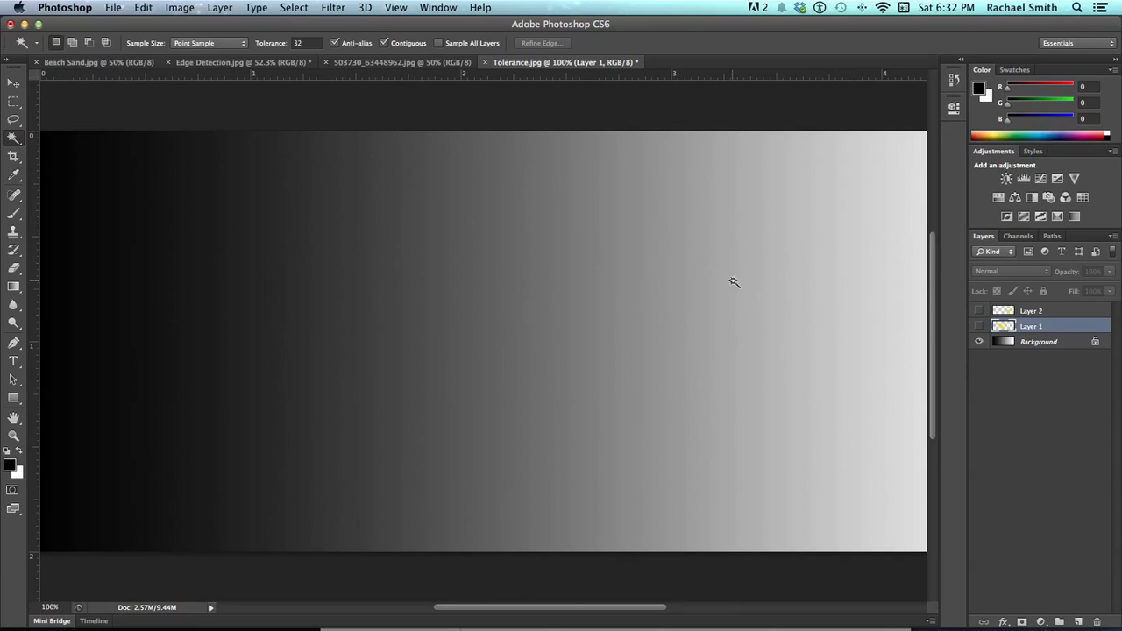
left_click(1010, 341)
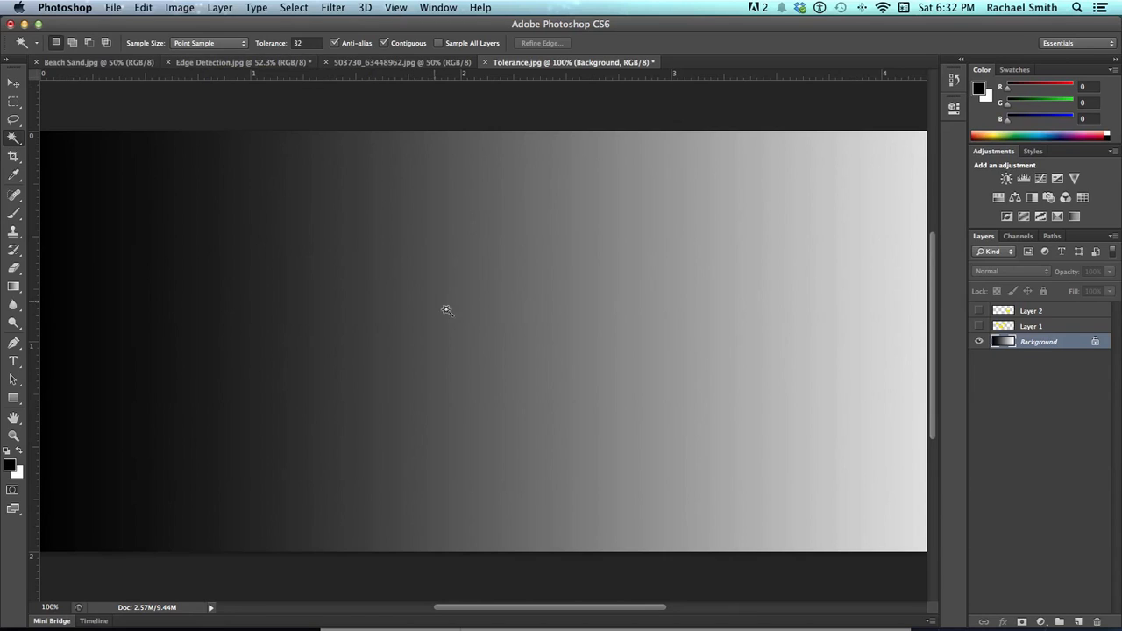
left_click(610, 335)
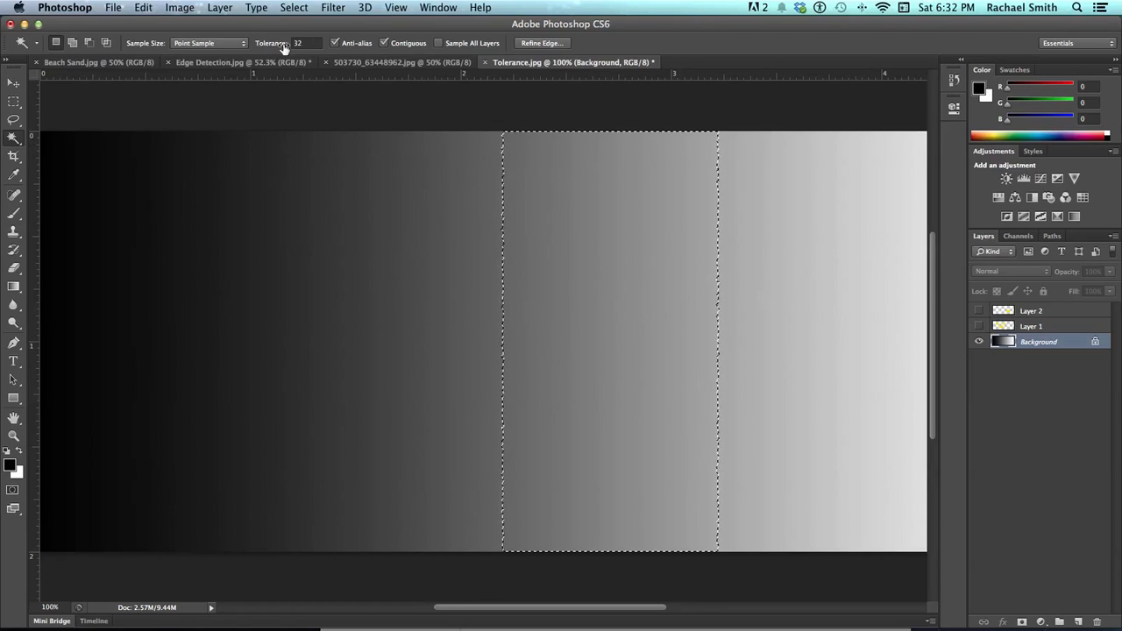
Replace the selection with a darker grey band at tolerance 57, and with a light grey band at tolerance 18
left_click_drag(259, 44, 266, 46)
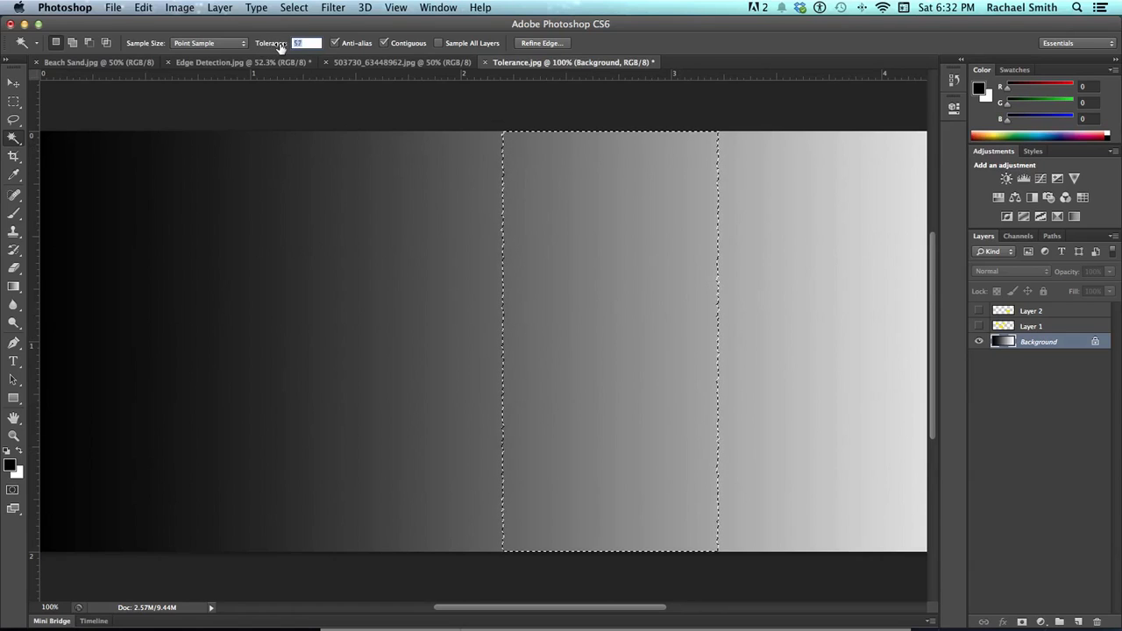
left_click(435, 247)
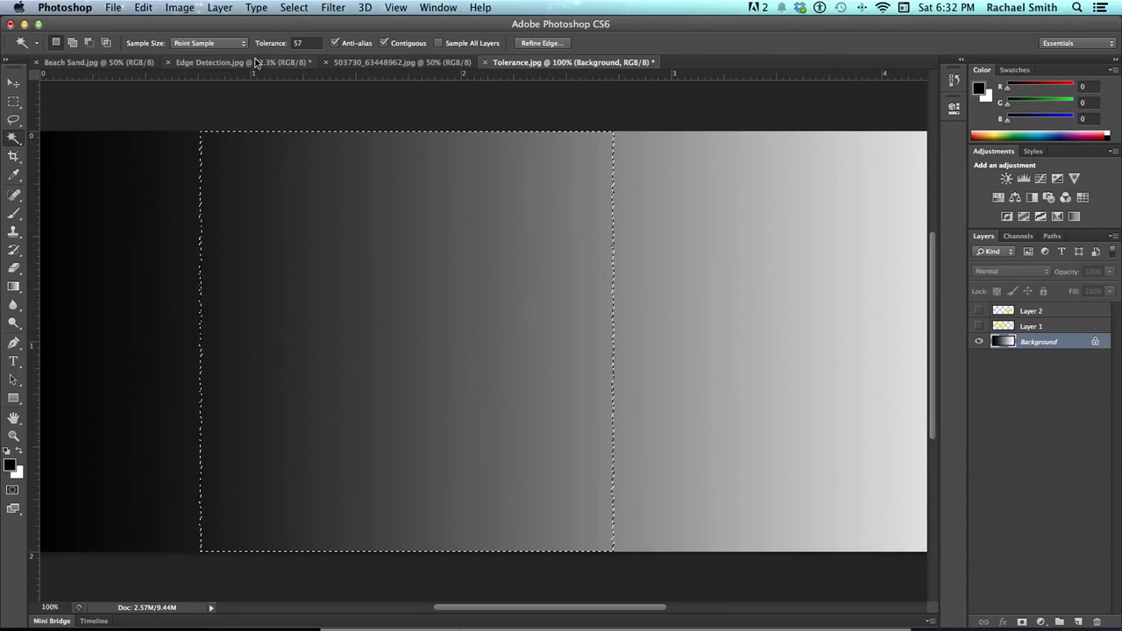
left_click_drag(268, 44, 248, 44)
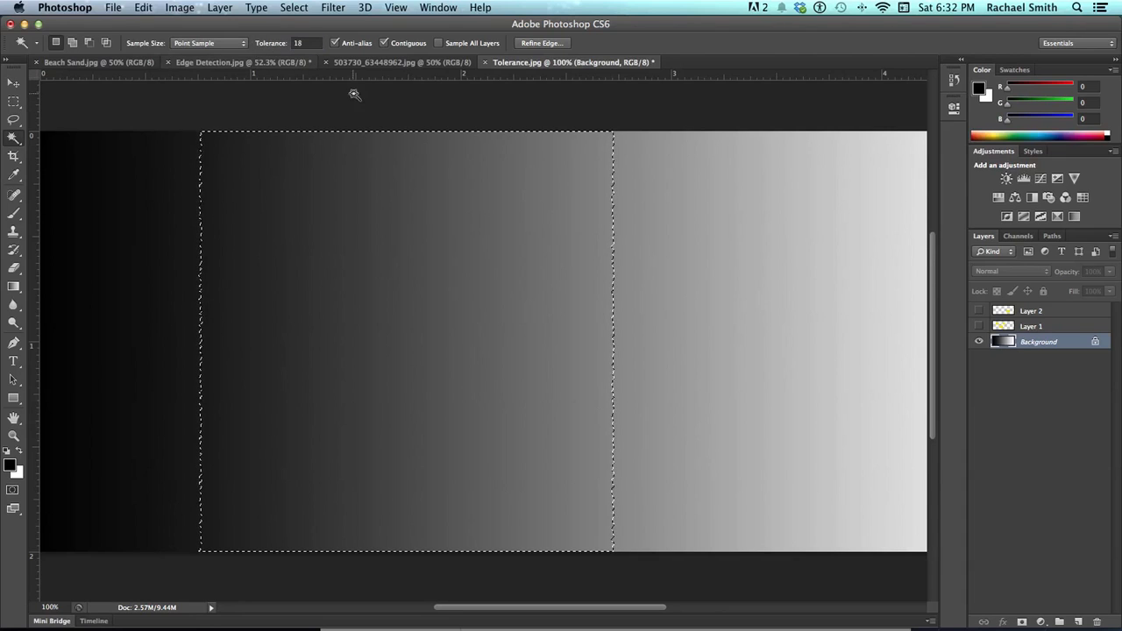
left_click(728, 307)
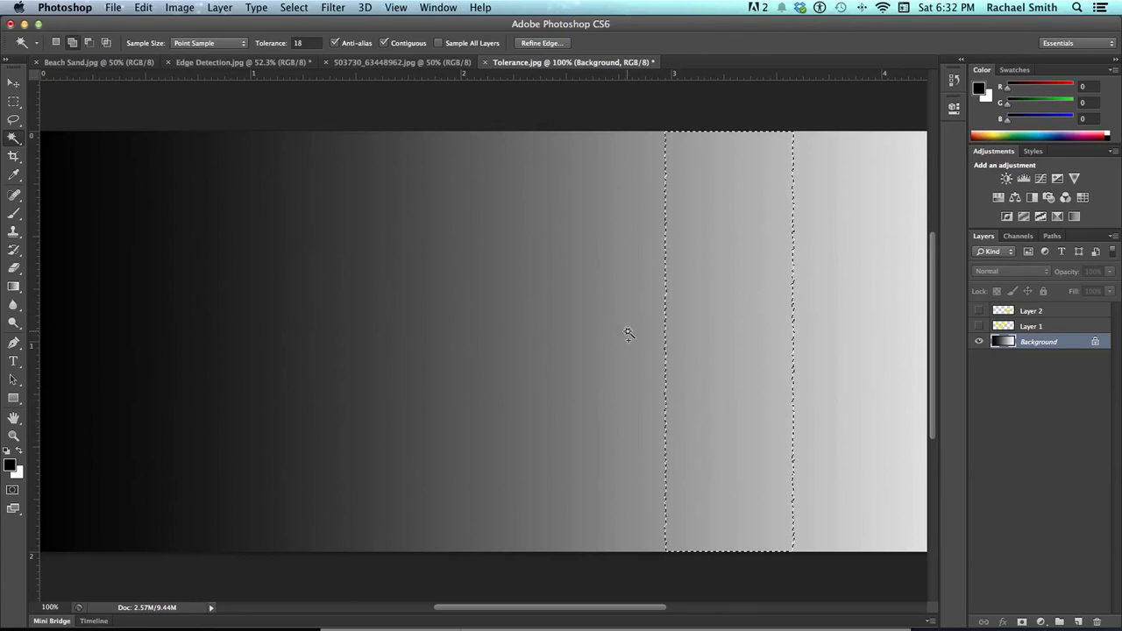
Add the neighbouring darker greys to the selection, subtract part of them again, and deselect everything
left_click(532, 338, "shift")
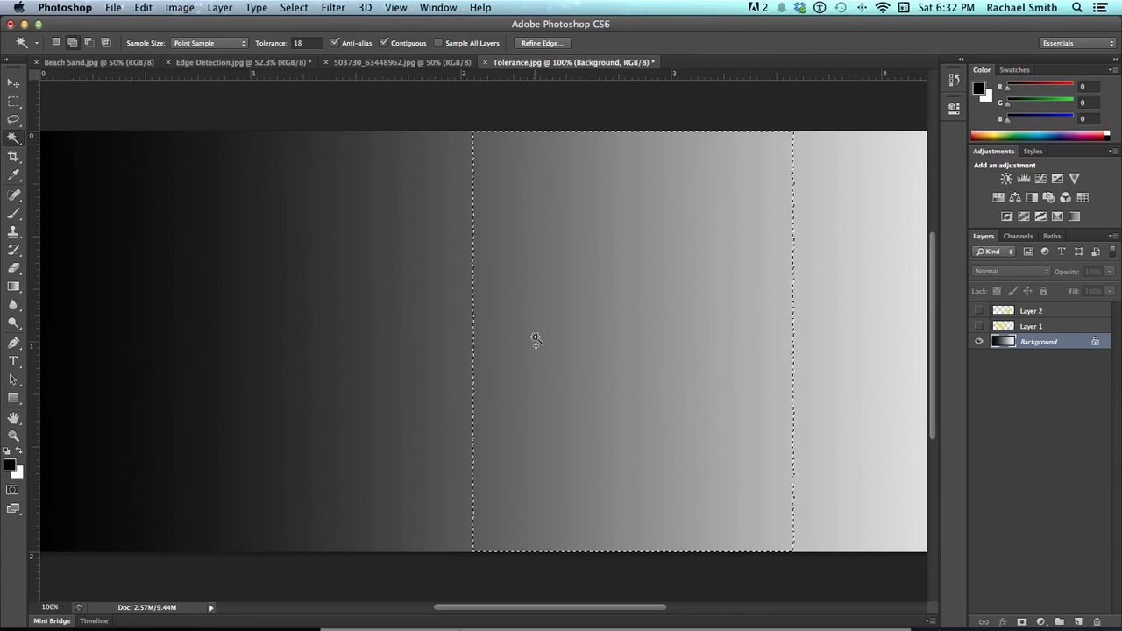
left_click(483, 341, "alt")
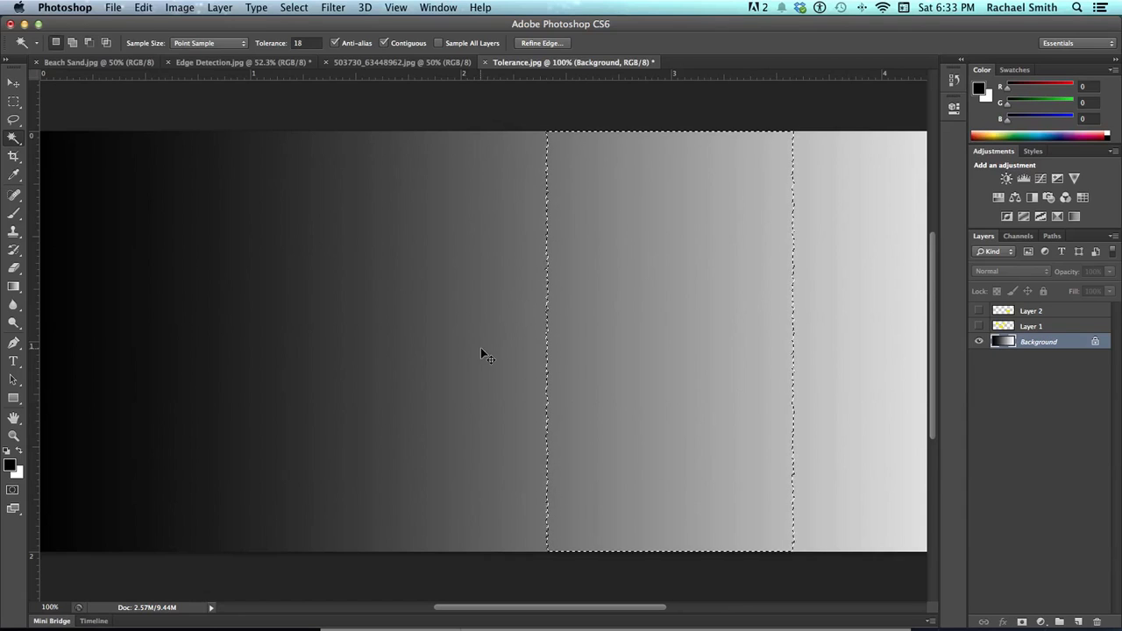
key("super+d")
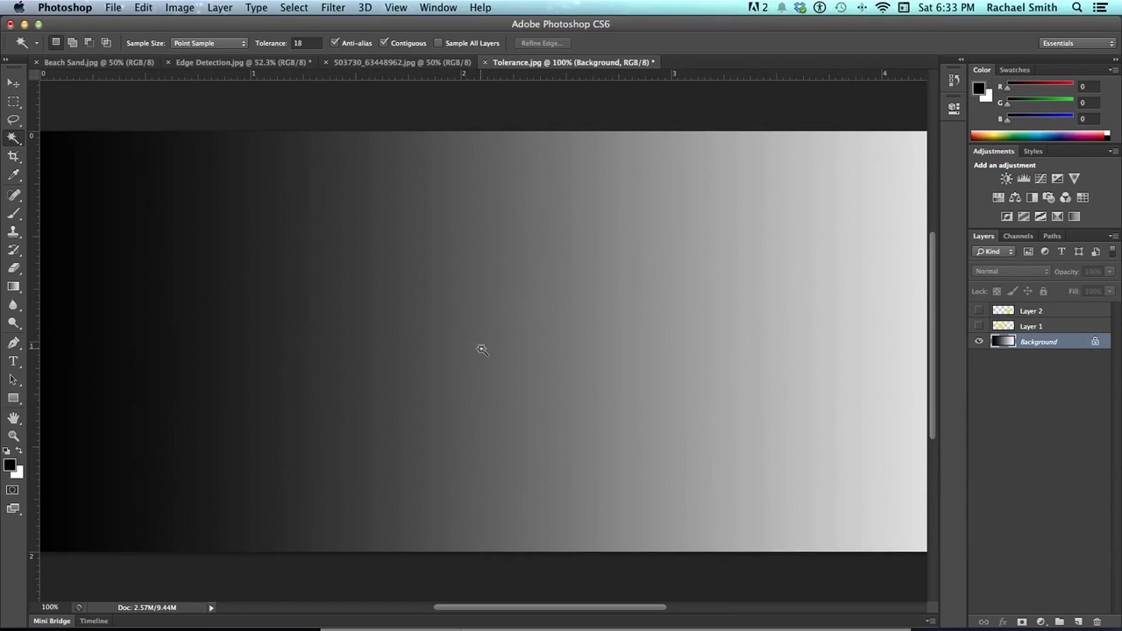
Make Layer 1 and Layer 2 with the yellow rectangles visible
left_click(1024, 328)
left_click(979, 326)
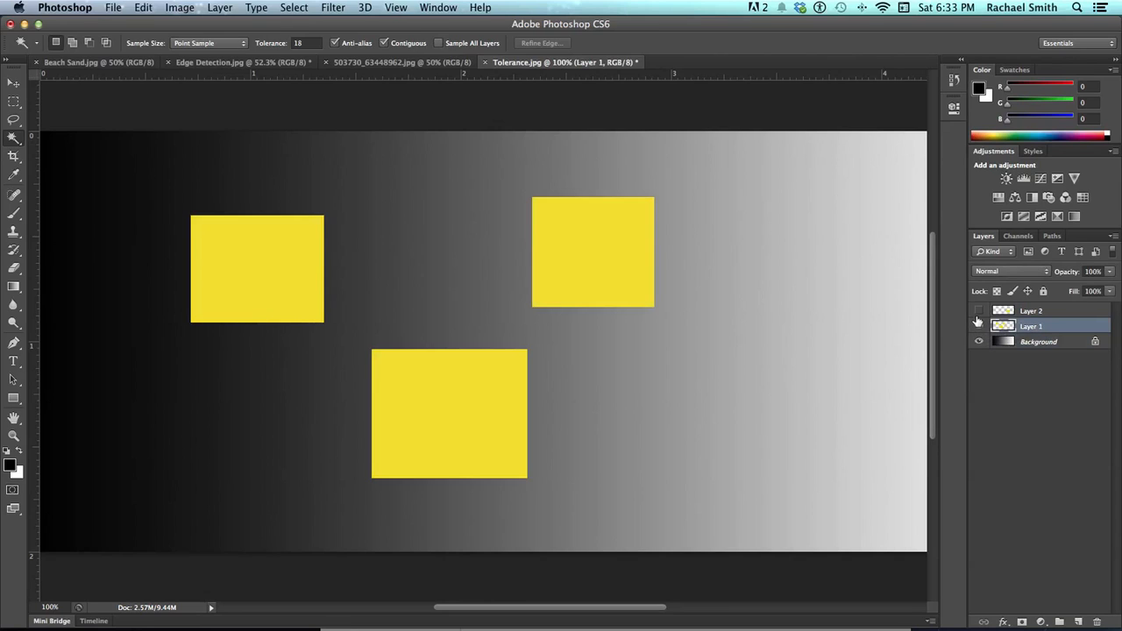
left_click(1026, 313)
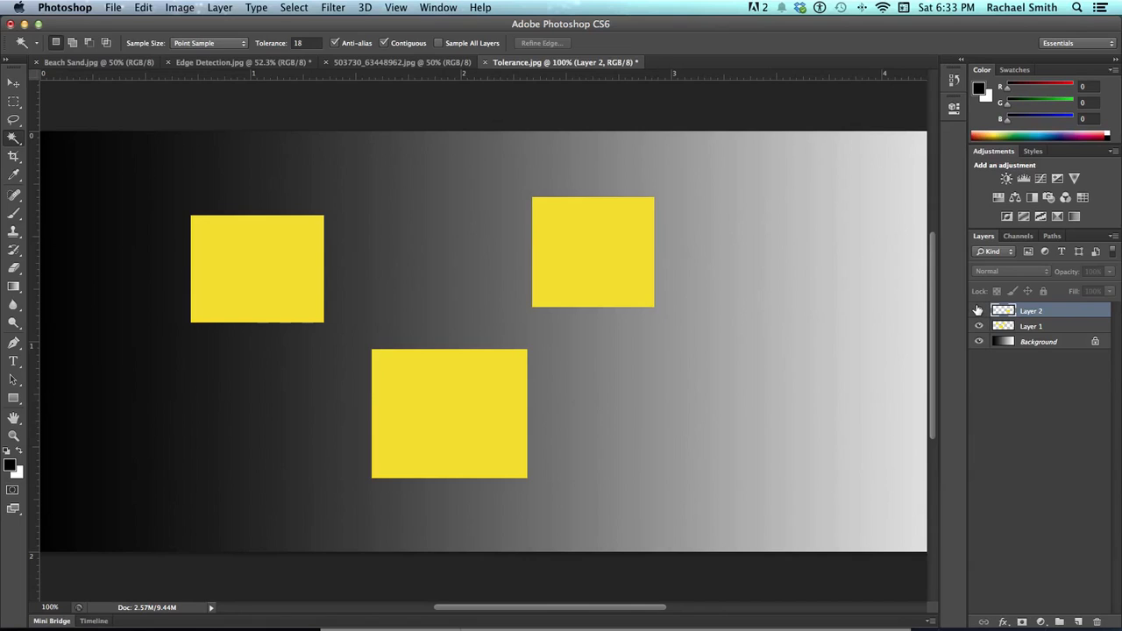
left_click(978, 310)
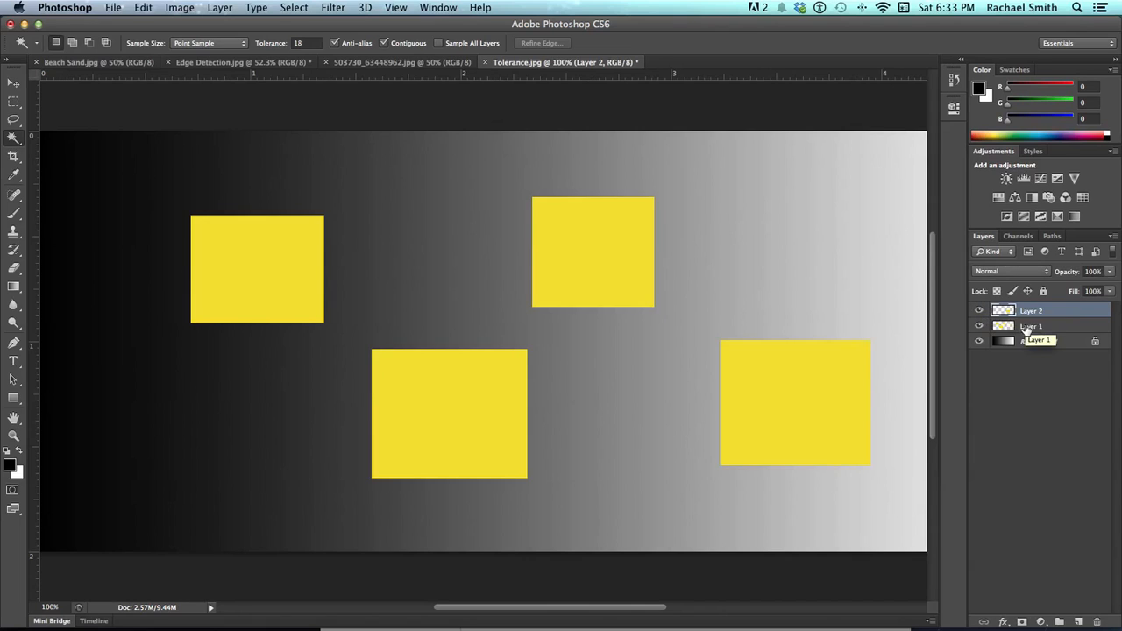
Make Layer 1 the active layer and toggle its visibility off and back on
left_click(1043, 327)
left_click(979, 325)
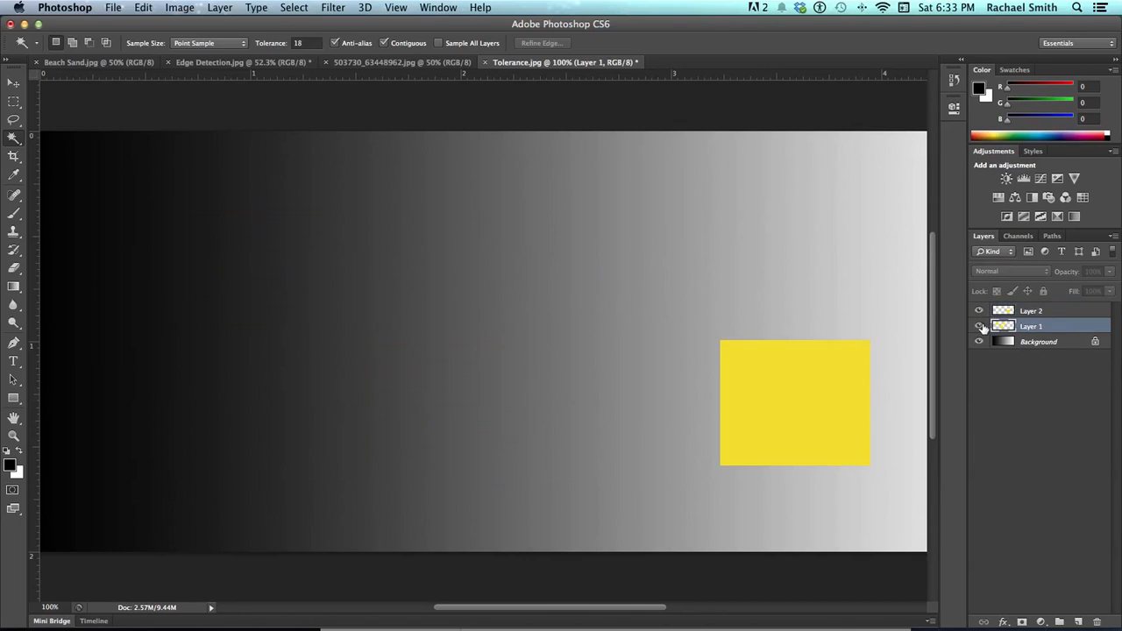
left_click(979, 325)
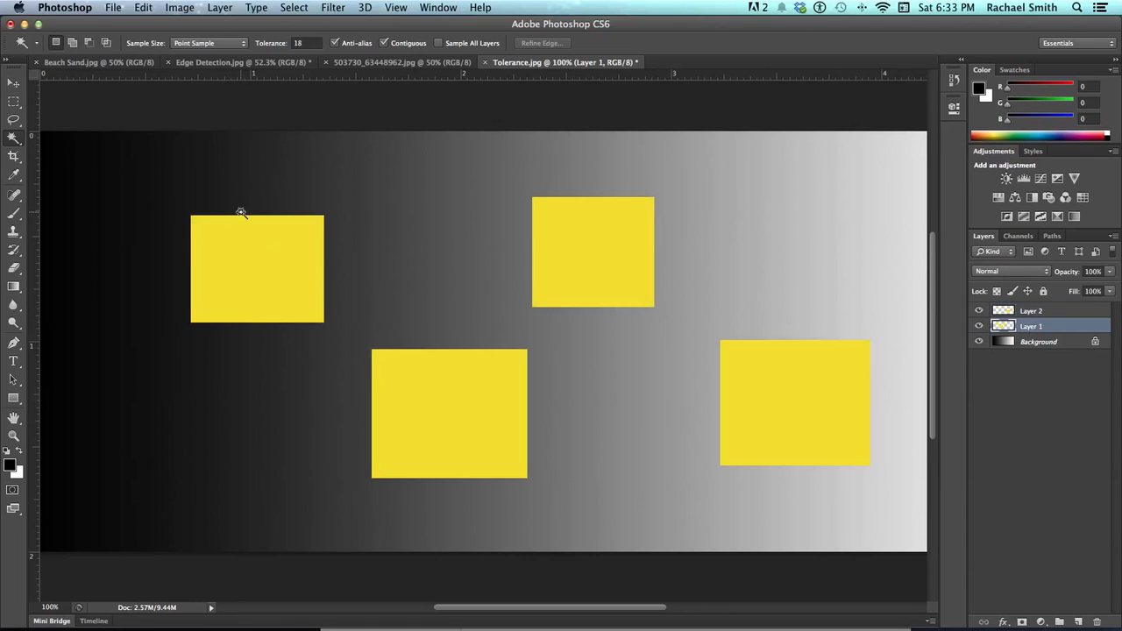
Select the three yellow rectangles on Layer 1 with the Magic Wand and try to add the fourth one from Layer 2
left_click(262, 259)
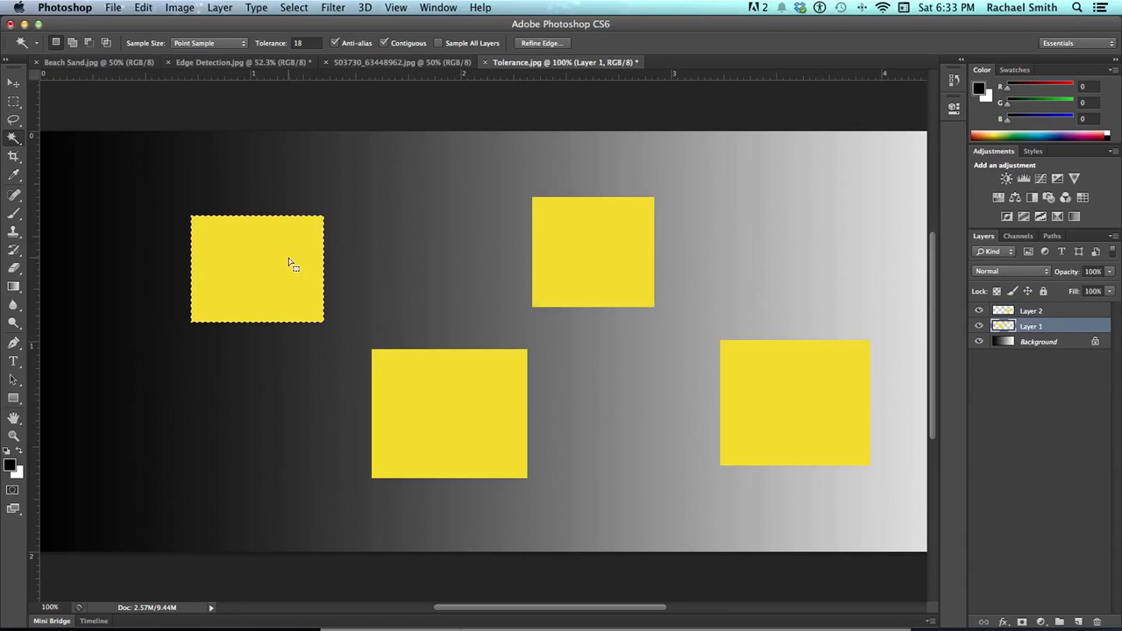
left_click(444, 406, "shift")
left_click(564, 283, "shift")
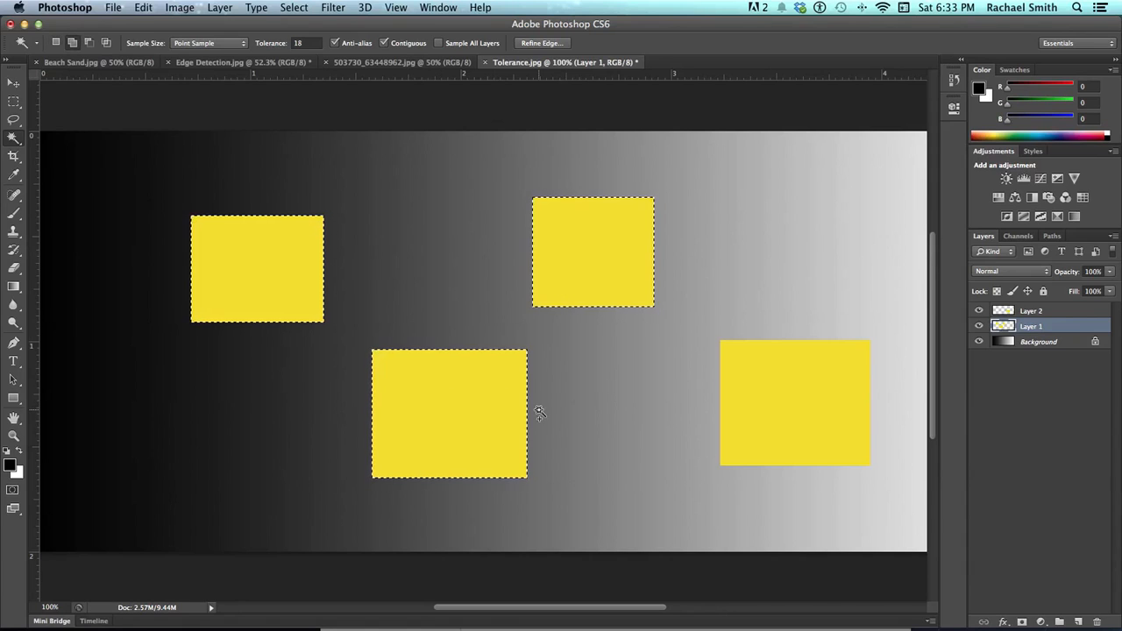
left_click(761, 405, "shift")
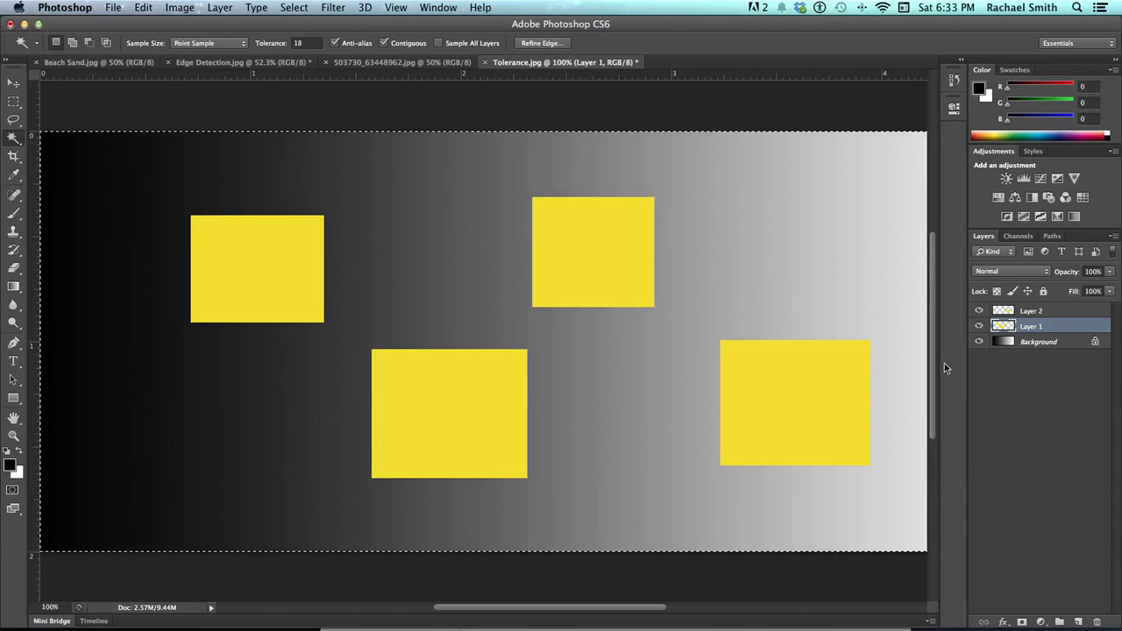
Hide Layer 2 and the Background to view Layer 1 alone, and show both again
left_click(978, 311)
left_click(979, 341)
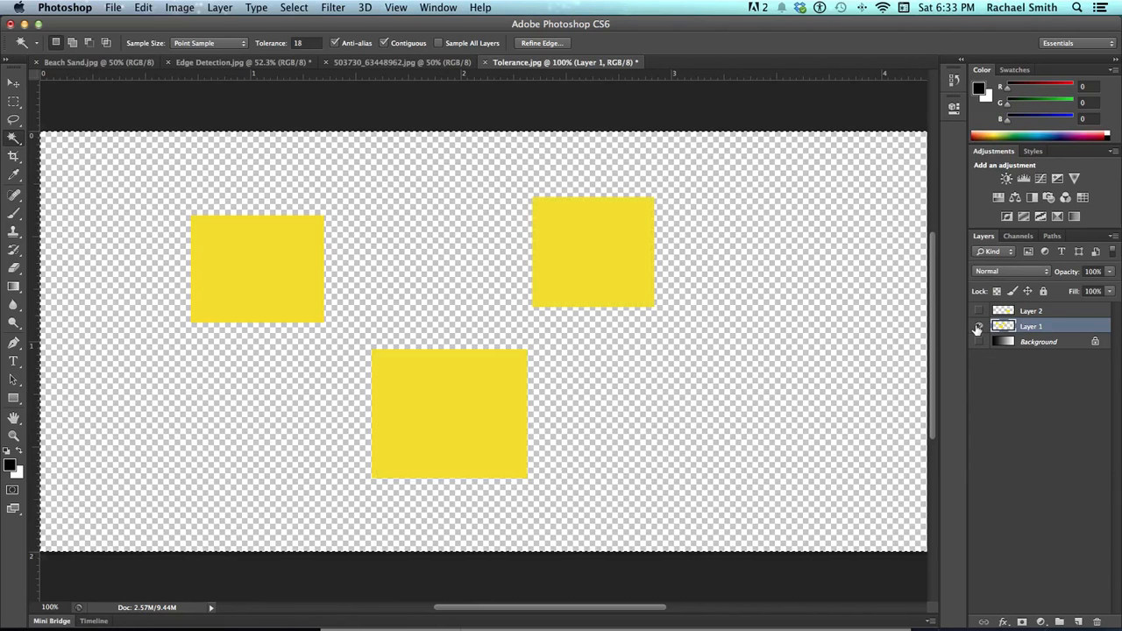
left_click(978, 341)
left_click(978, 311)
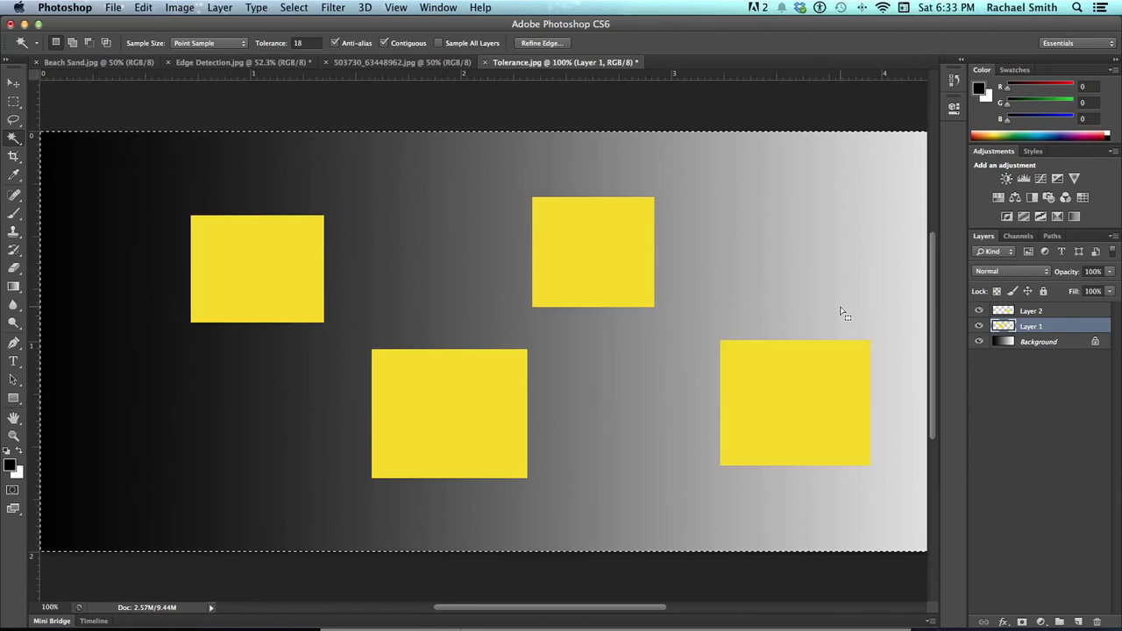
Clear the selection and select all four yellow rectangles across both layers with Sample All Layers enabled
key("cmd+d")
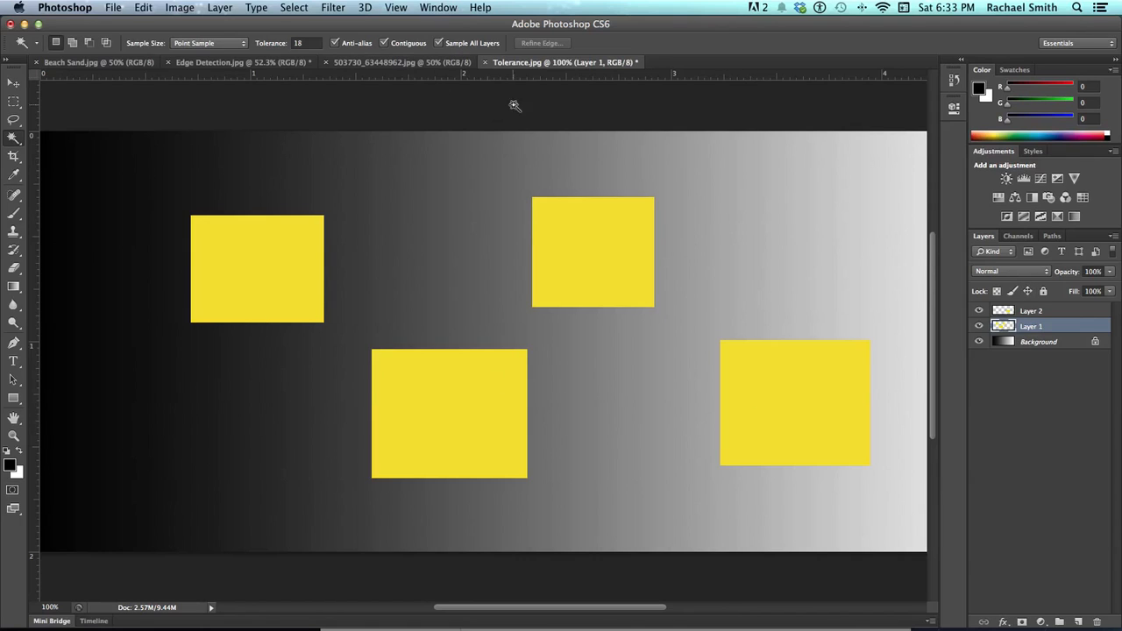
left_click(487, 387)
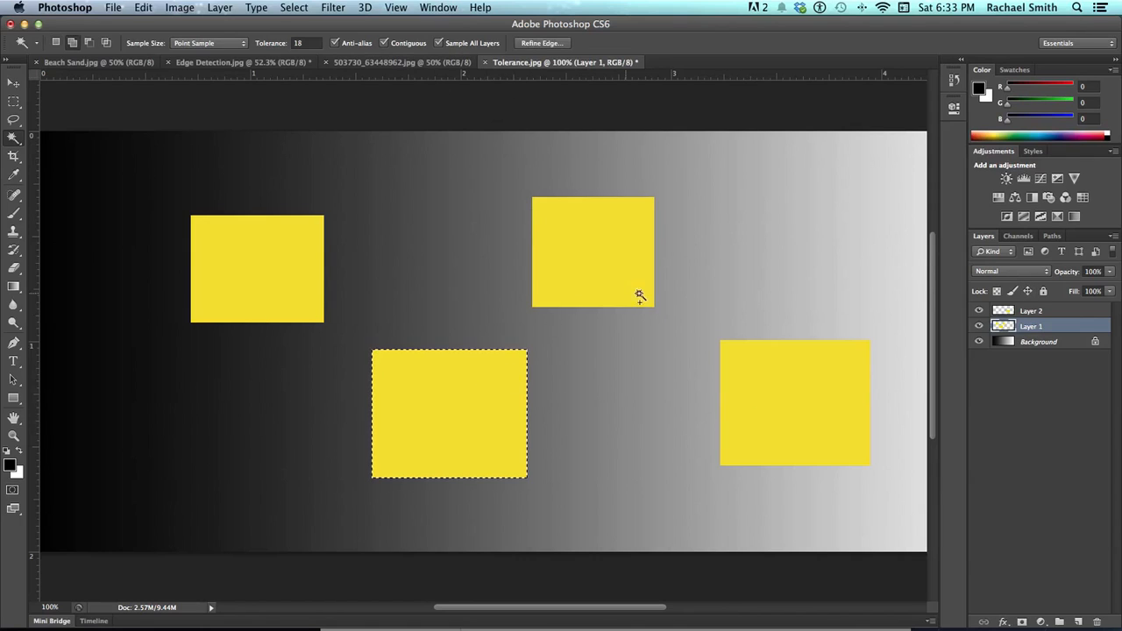
left_click(762, 418, "shift")
left_click(622, 281, "shift")
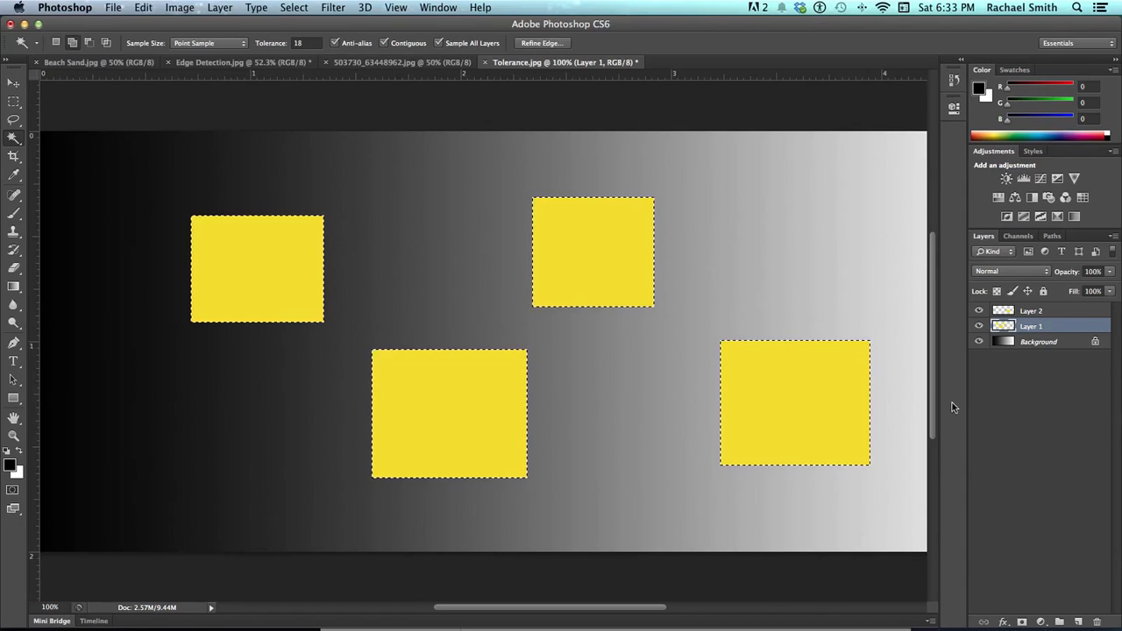
left_click(318, 312, "shift")
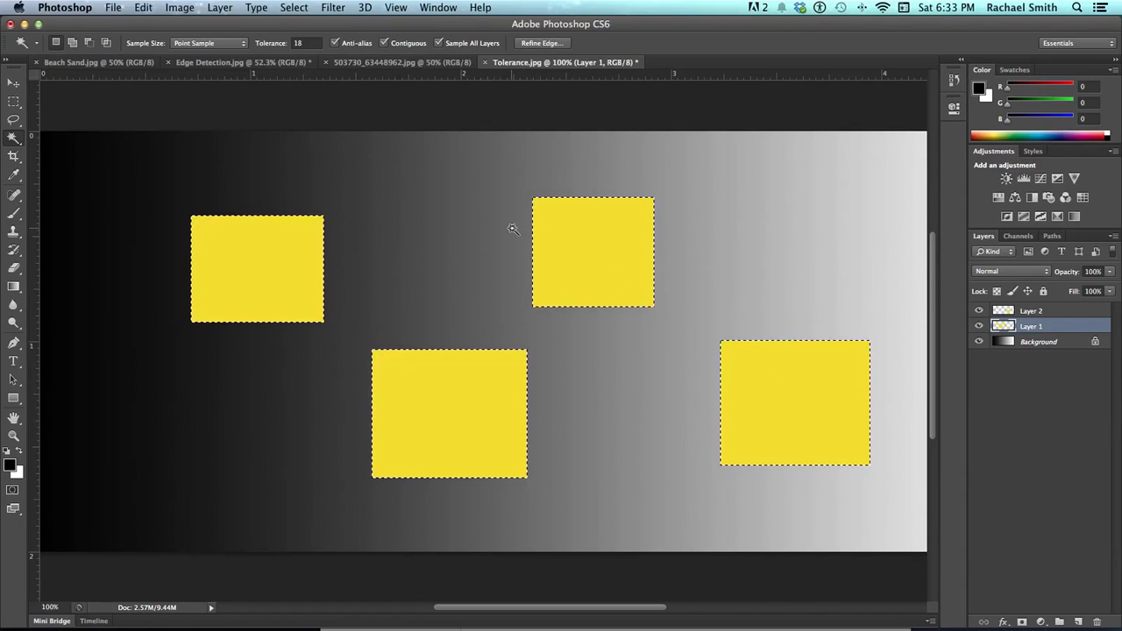
Clear the selection and set the Magic Wand back to Contiguous with Sample All Layers disabled
key("super+d")
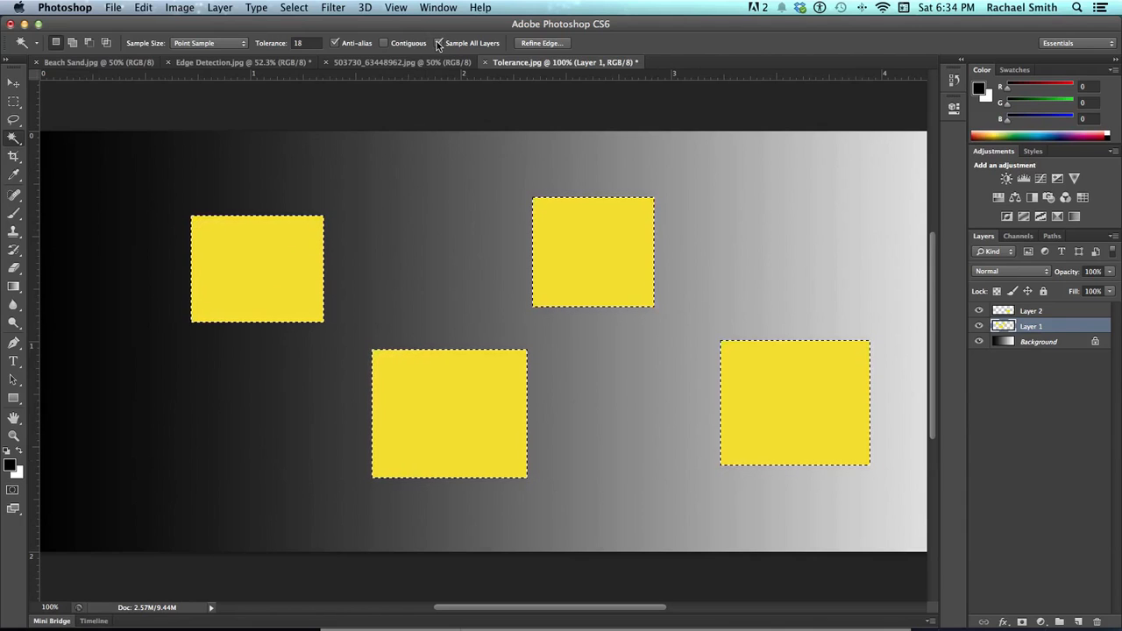
key("super+d")
left_click(385, 43)
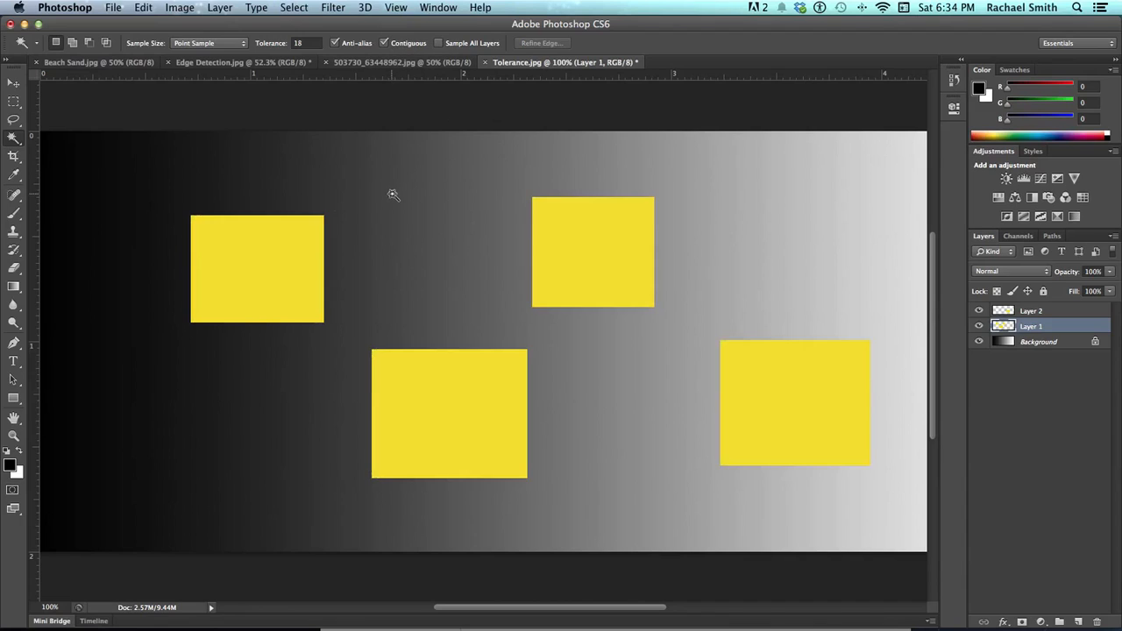
Select each of the three yellow rectangles on Layer 1 individually, ending with the upper one beside the gradient's centre
left_click(303, 283)
left_click(412, 390)
left_click(624, 256)
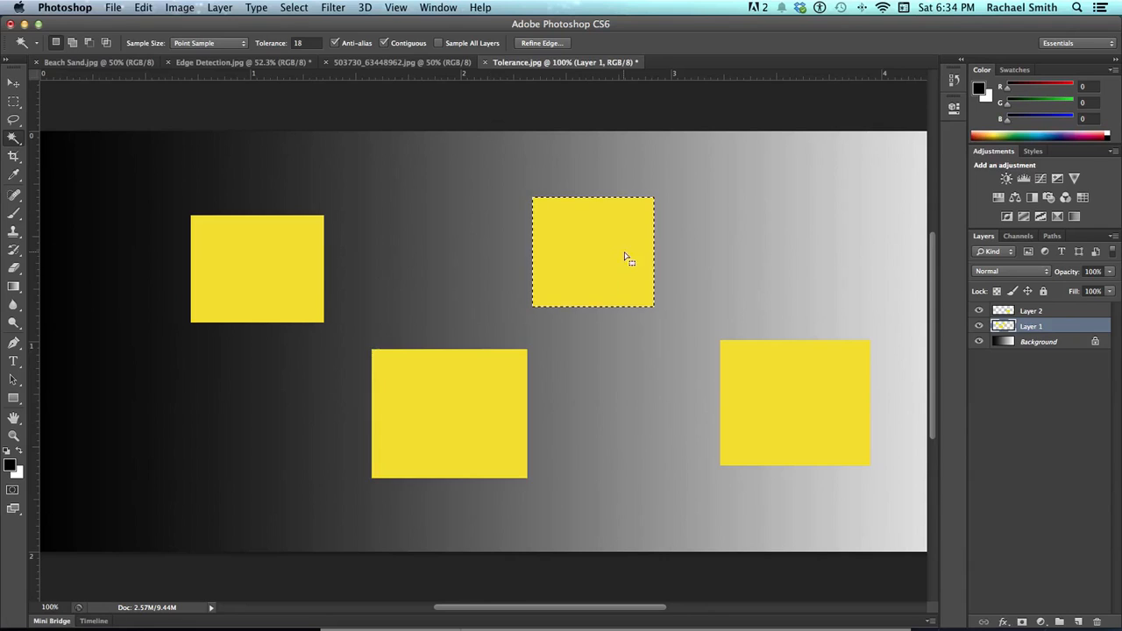
In 503730_63448962.jpg, select the whole orange balloon with the Magic Wand at tolerance 76, adding the yellow glint and the pale highlight
left_click(409, 64)
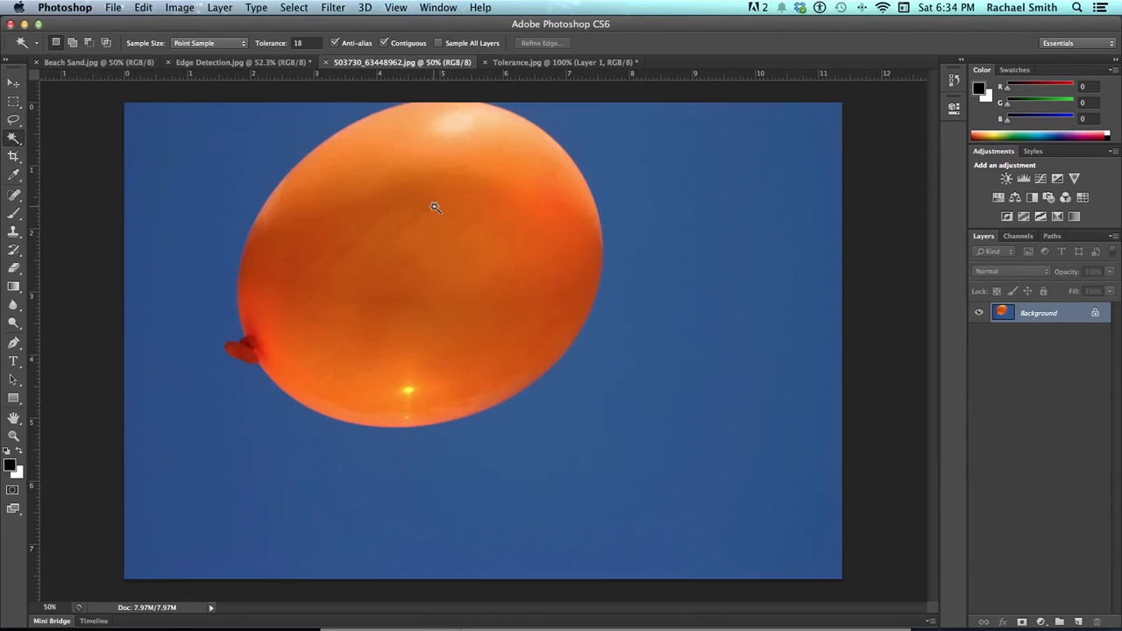
double_click(300, 43)
type("76")
key("Return")
left_click(419, 234)
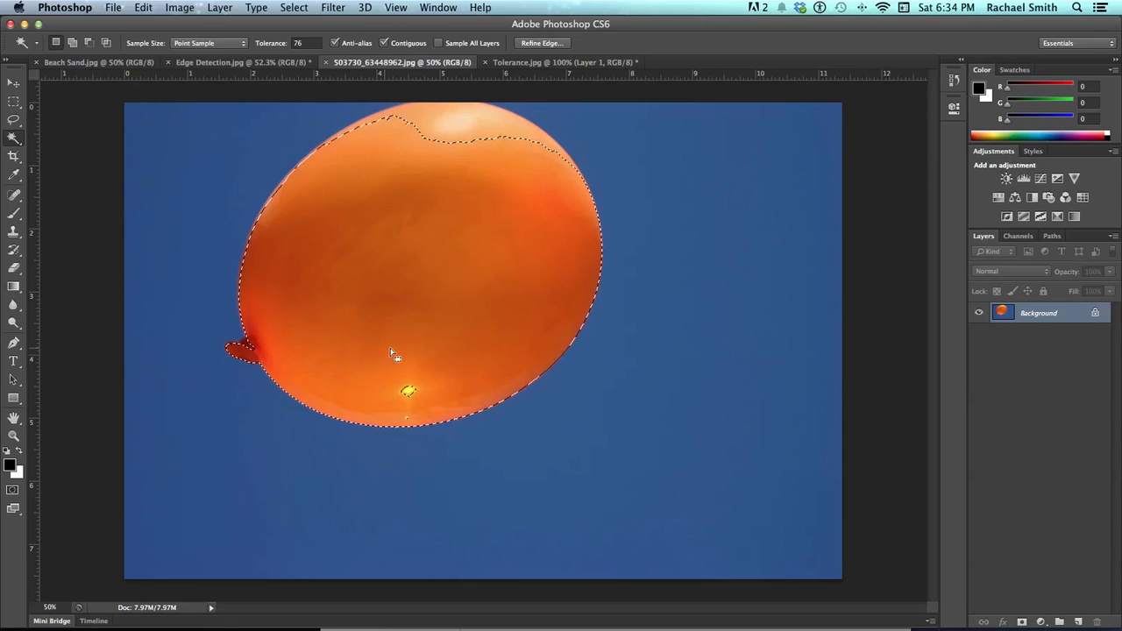
left_click(406, 389, "shift")
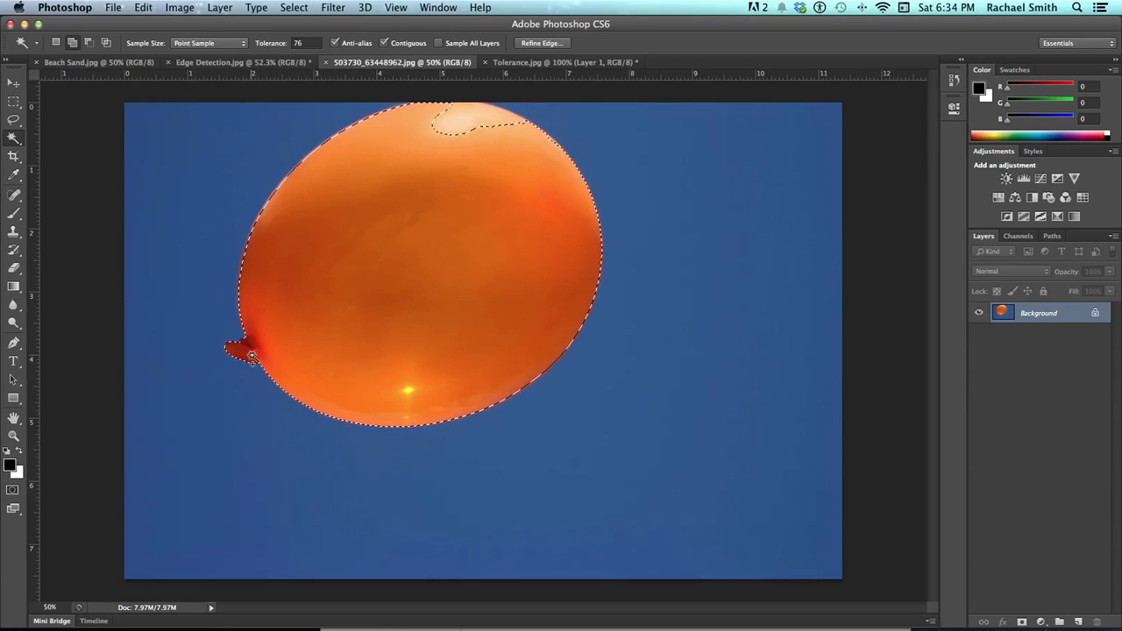
left_click(457, 141, "shift")
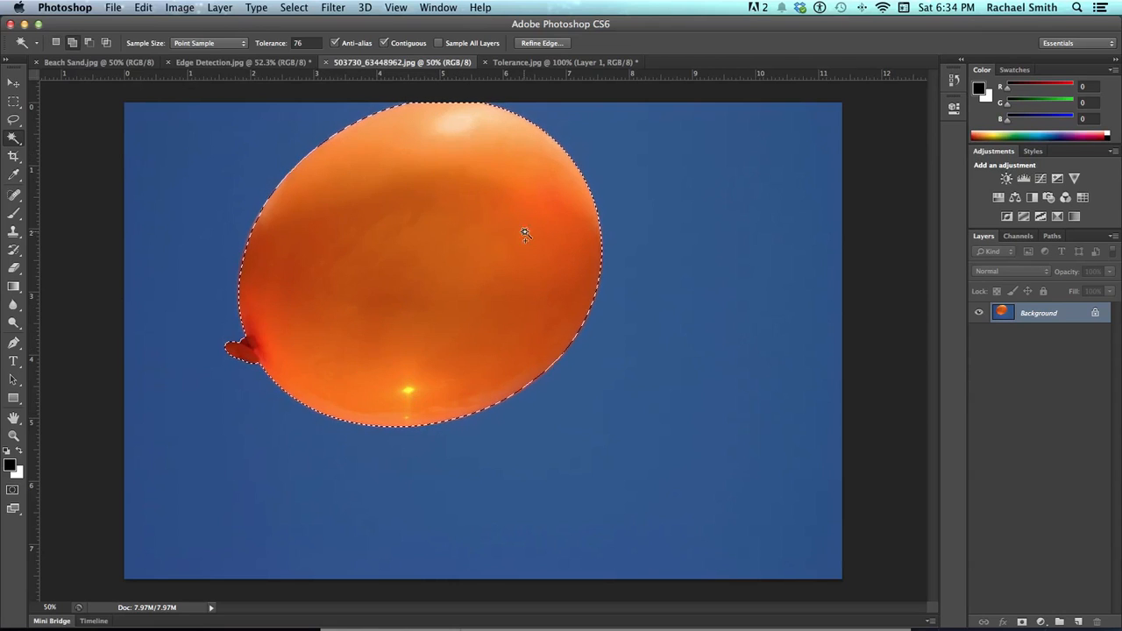
Examine the selection edge along the balloon's outline at 100% magnification
key("z")
left_click(566, 204)
left_click(566, 204)
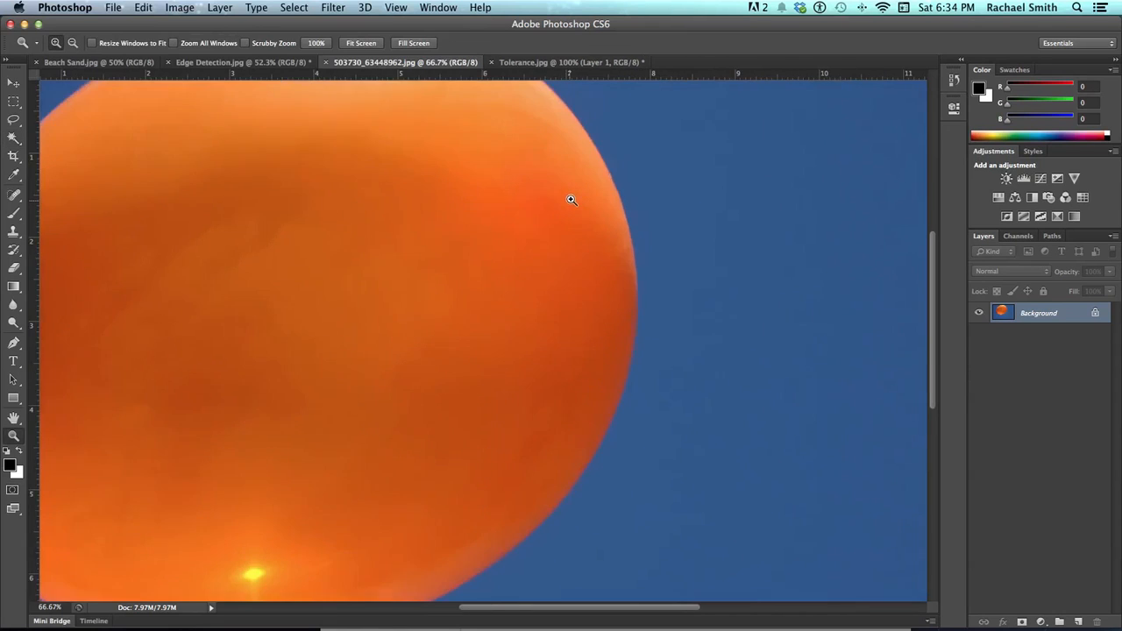
left_click_drag(597, 202, 540, 232)
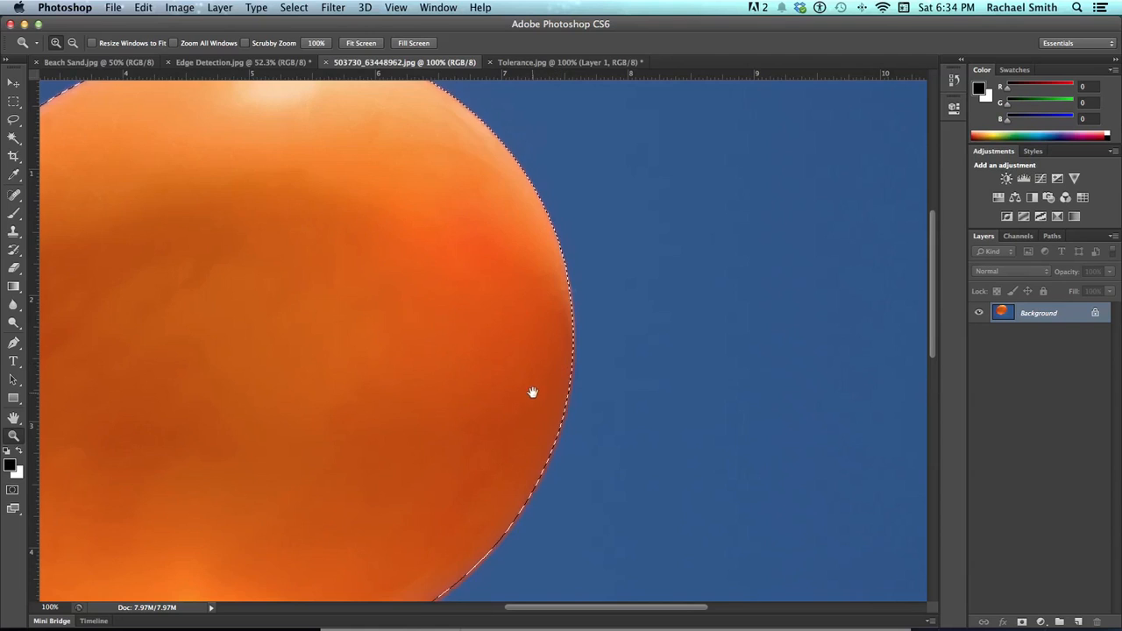
left_click_drag(482, 509, 461, 355)
key("w")
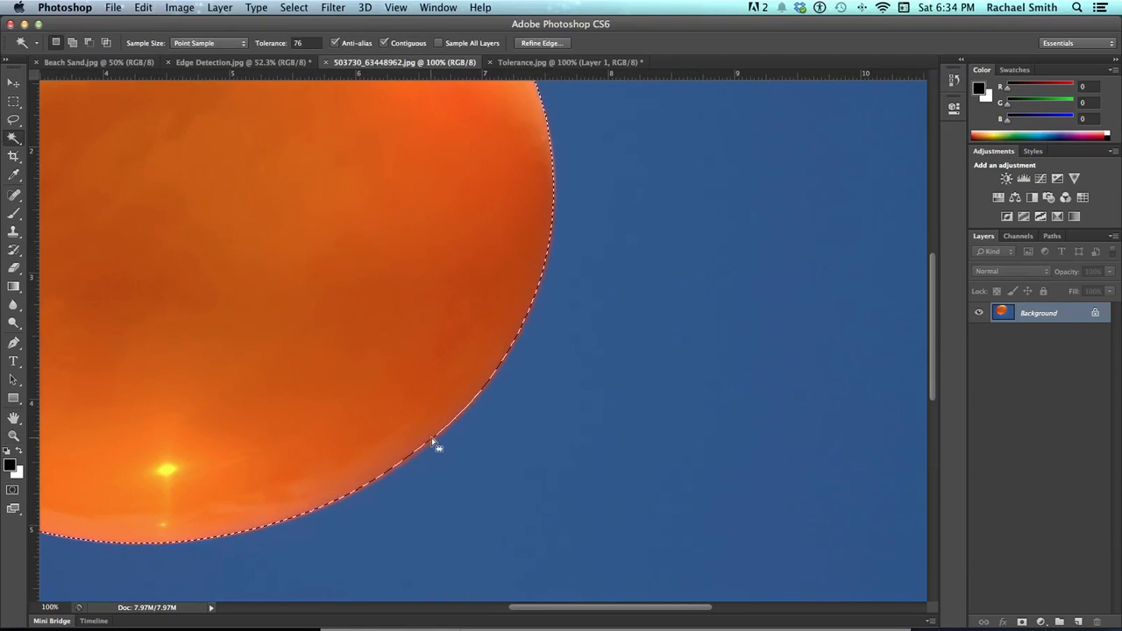
left_click_drag(476, 286, 561, 508)
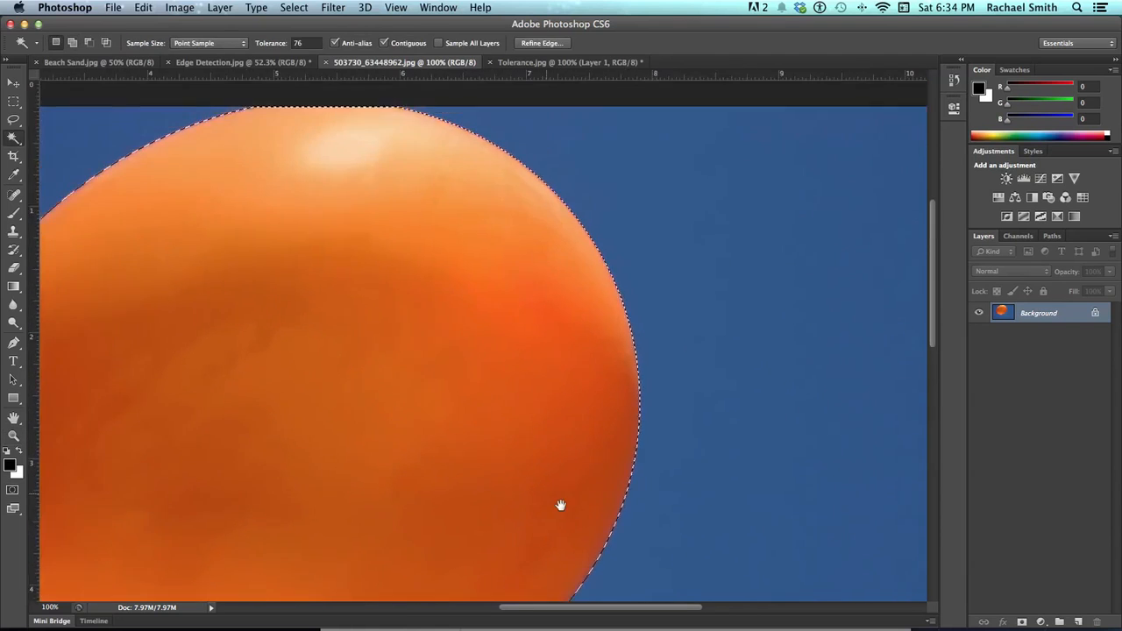
Shift the hue of the selected orange balloon to golden yellow with Hue/Saturation
left_click_drag(289, 399, 459, 379)
left_click(433, 453)
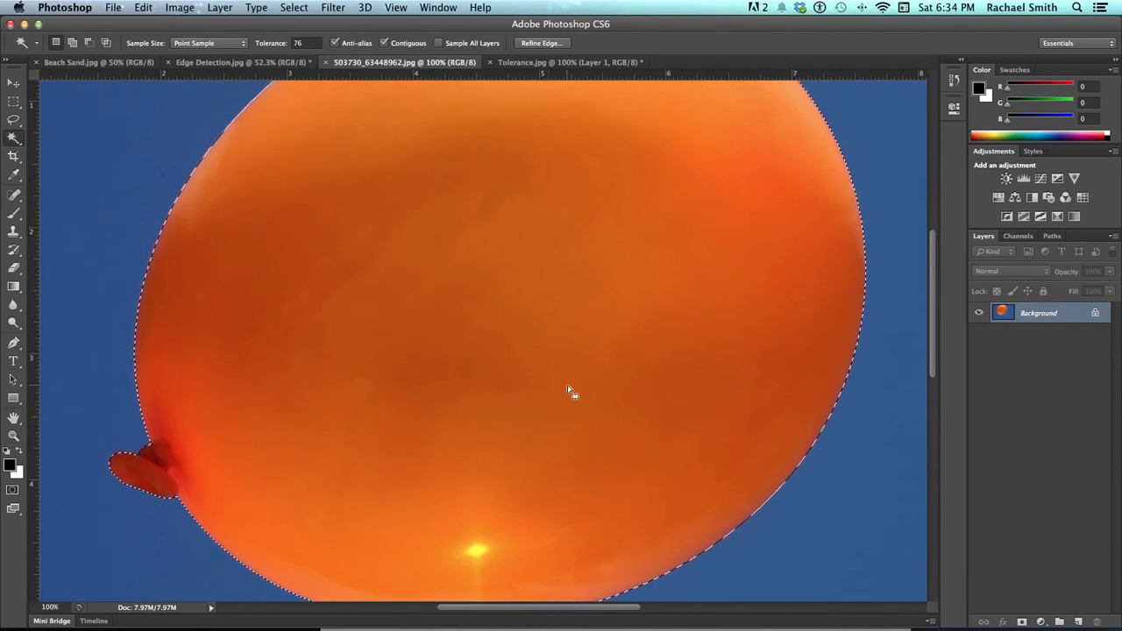
key("z")
left_click(605, 396, "alt")
left_click_drag(606, 398, 521, 394)
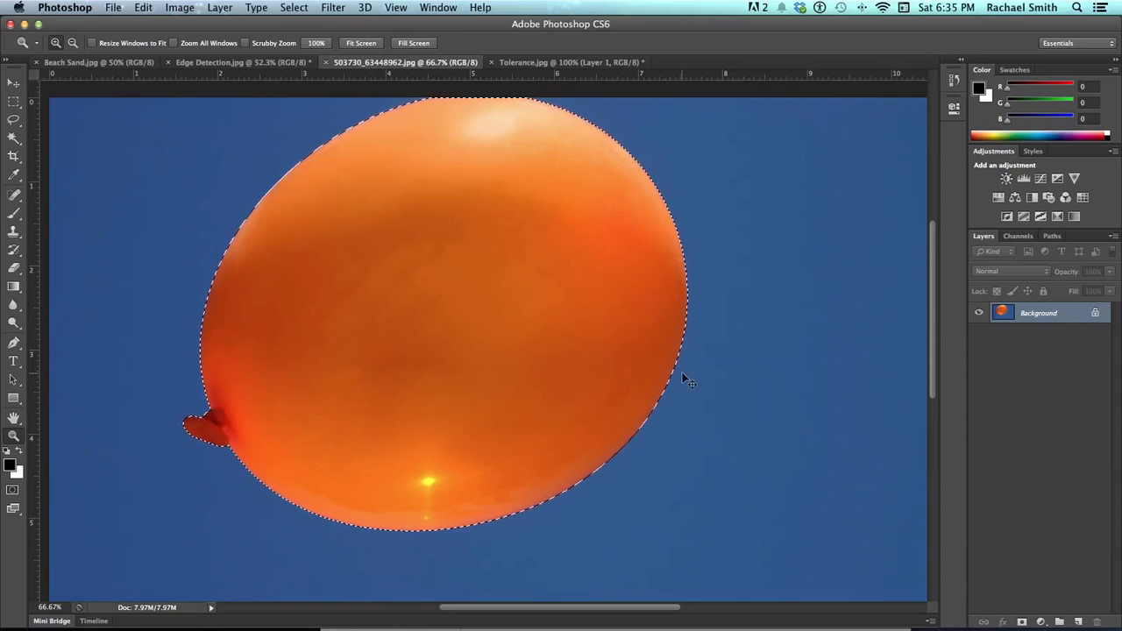
key("super+u")
left_click_drag(497, 274, 536, 280)
left_click(679, 229)
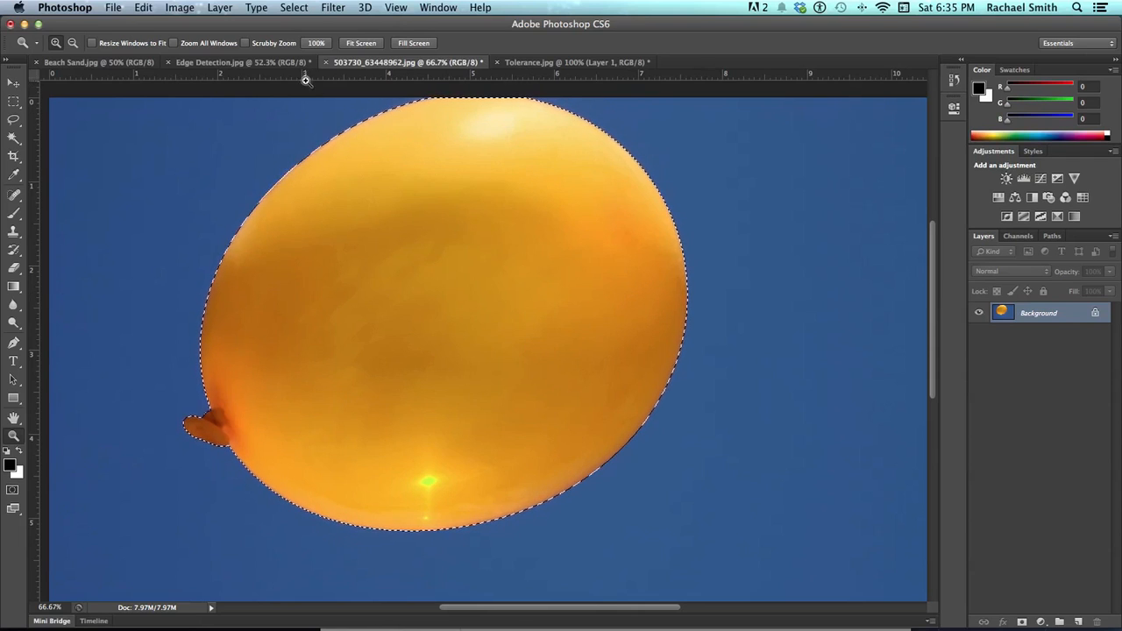
In Edge Detection.jpg, try selecting the driftwood with the Magic Wand at tolerance 76 and clear the selection
left_click(226, 63)
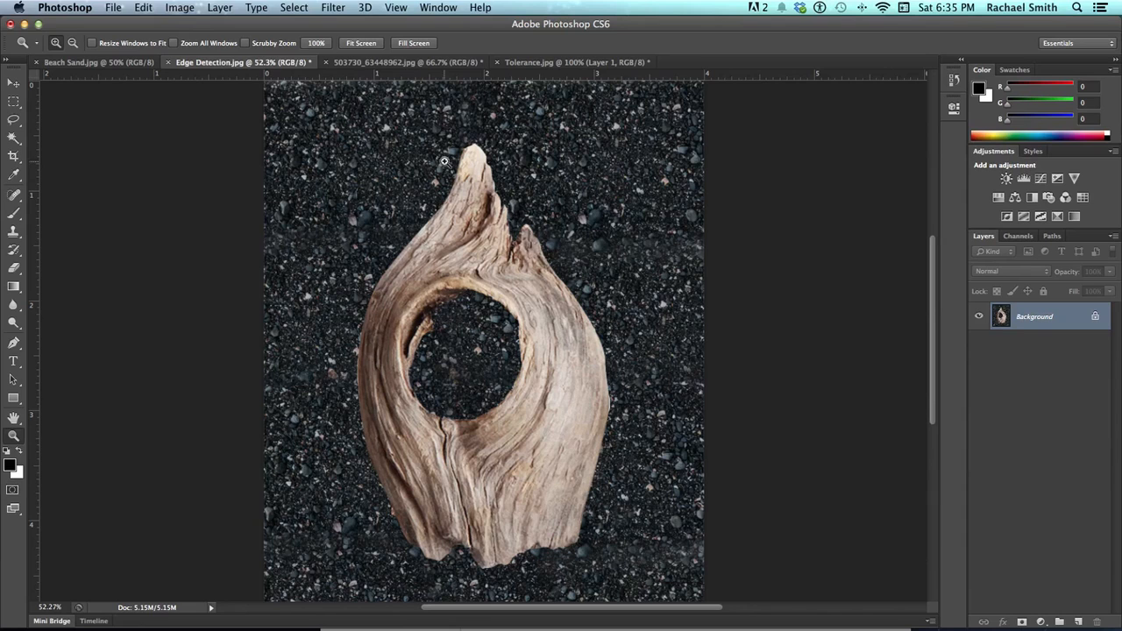
left_click(561, 385)
key("w")
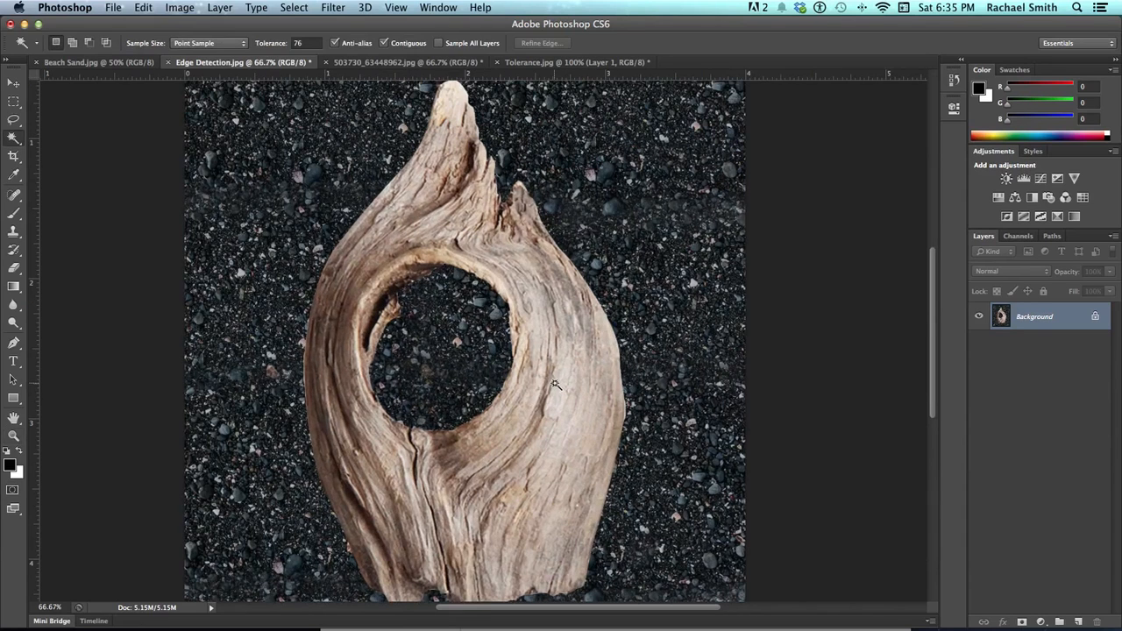
left_click(558, 385)
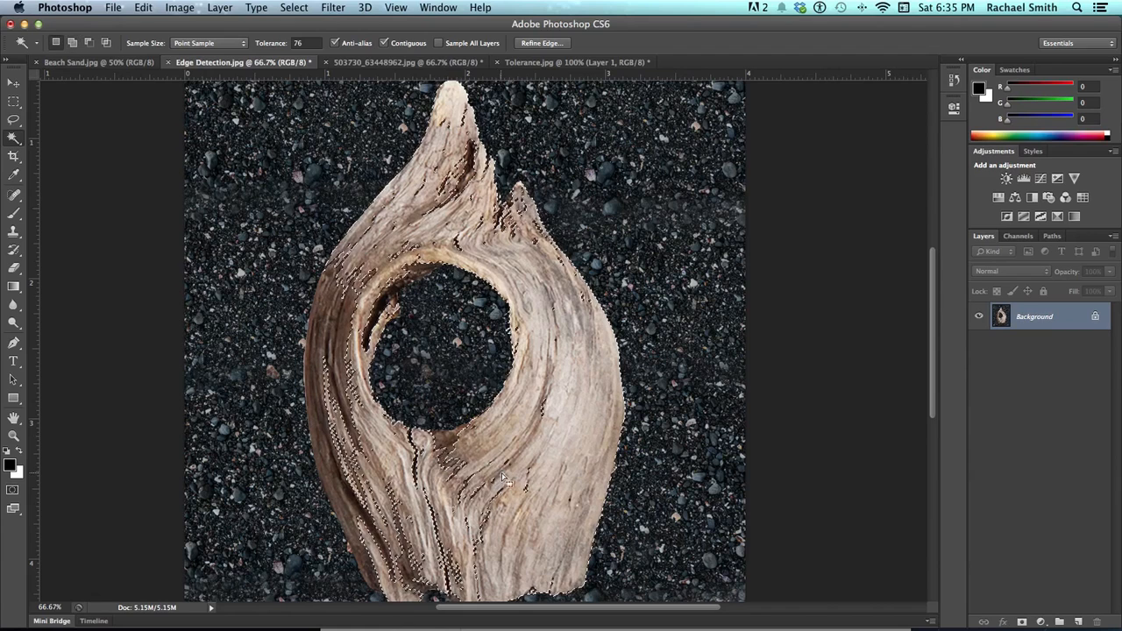
key("super+d")
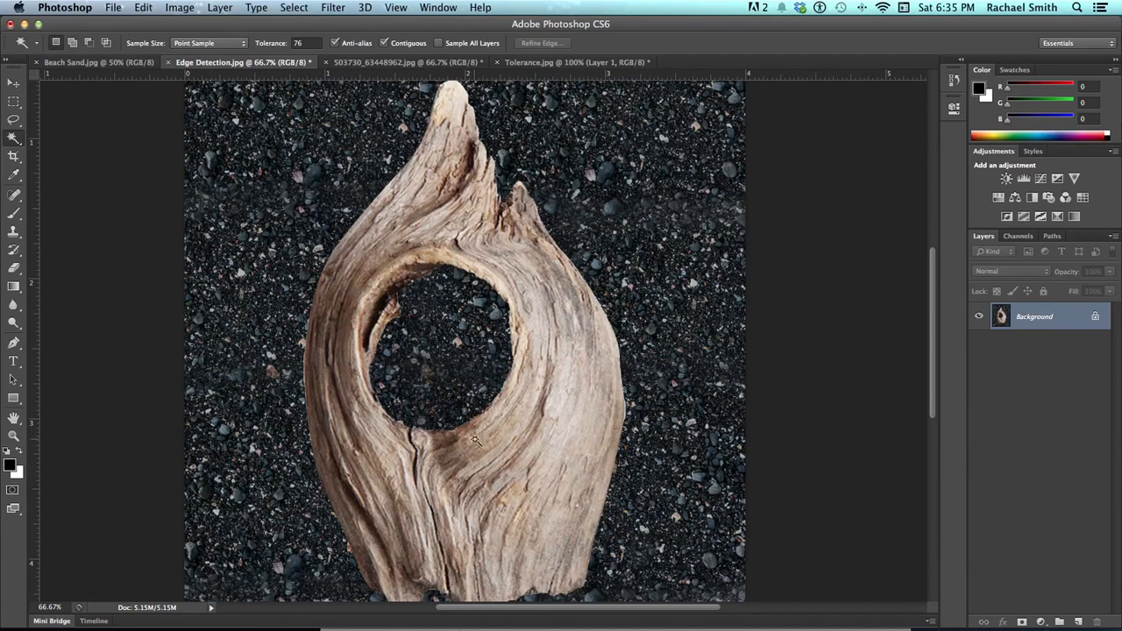
Switch to the Quick Selection tool and set its brush to 62 px diameter at 99% hardness
left_click(12, 140)
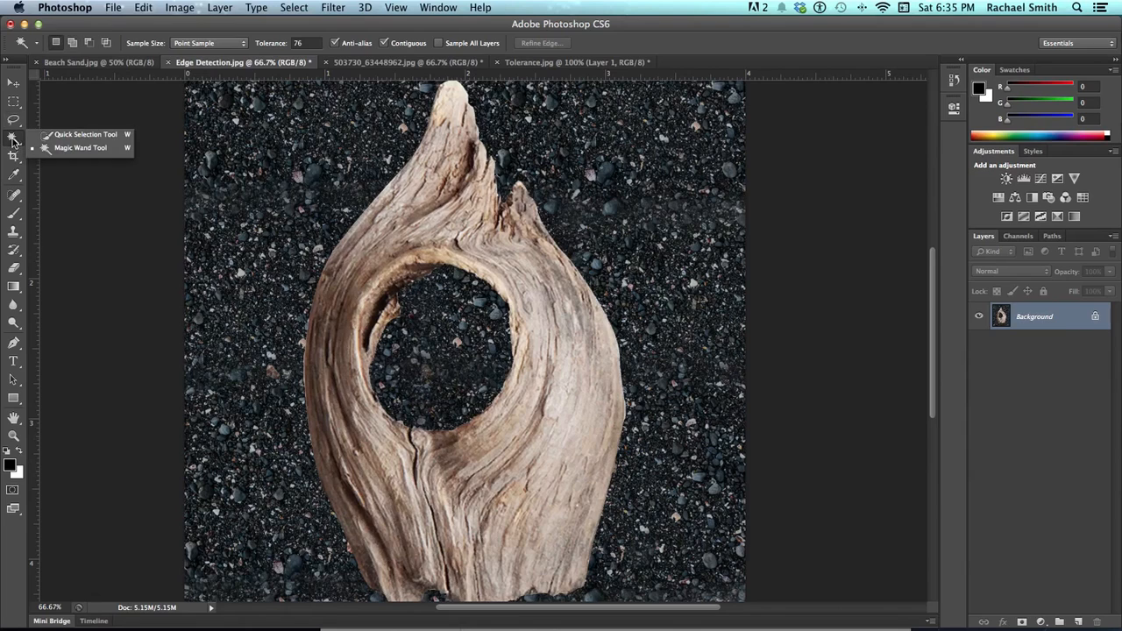
left_click(86, 135)
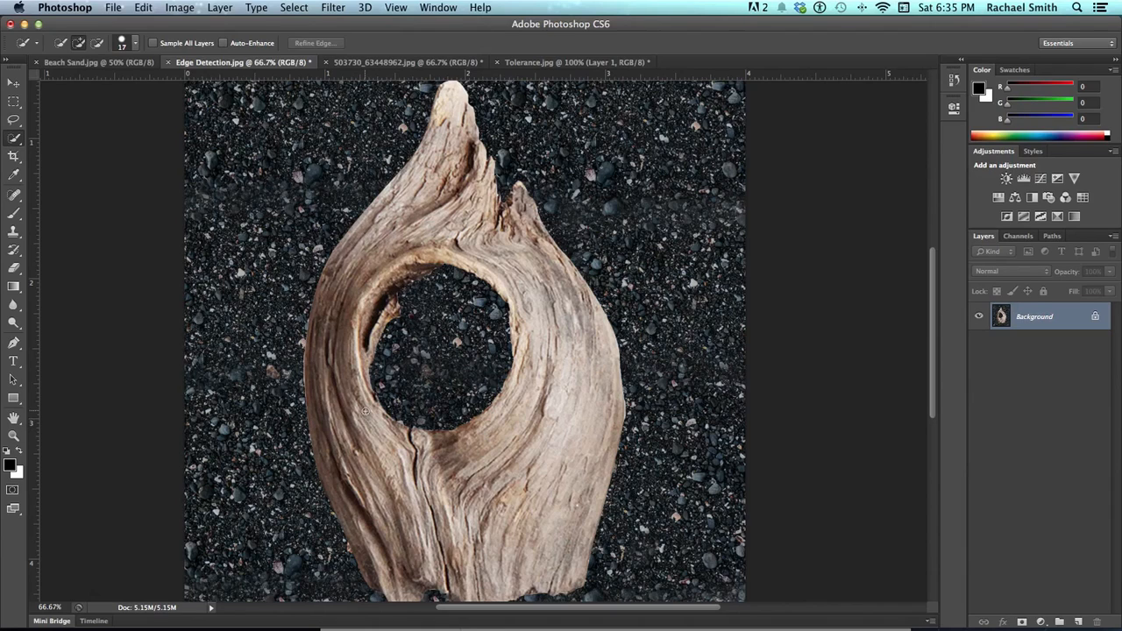
right_click(376, 239)
left_click(372, 239)
left_click_drag(376, 237, 392, 242)
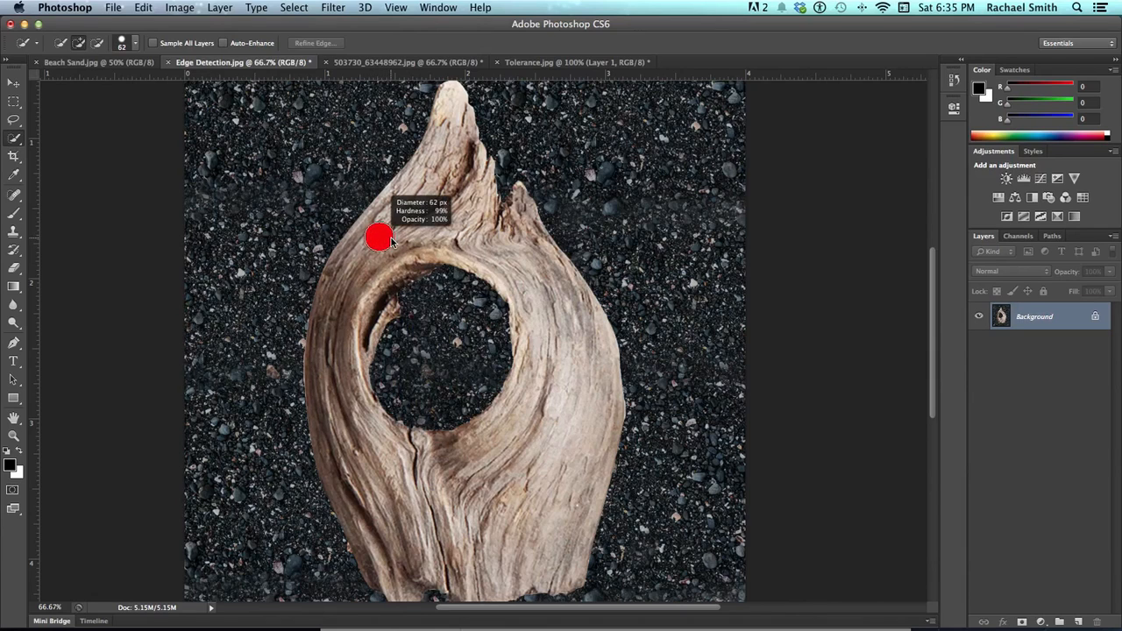
left_click(137, 46)
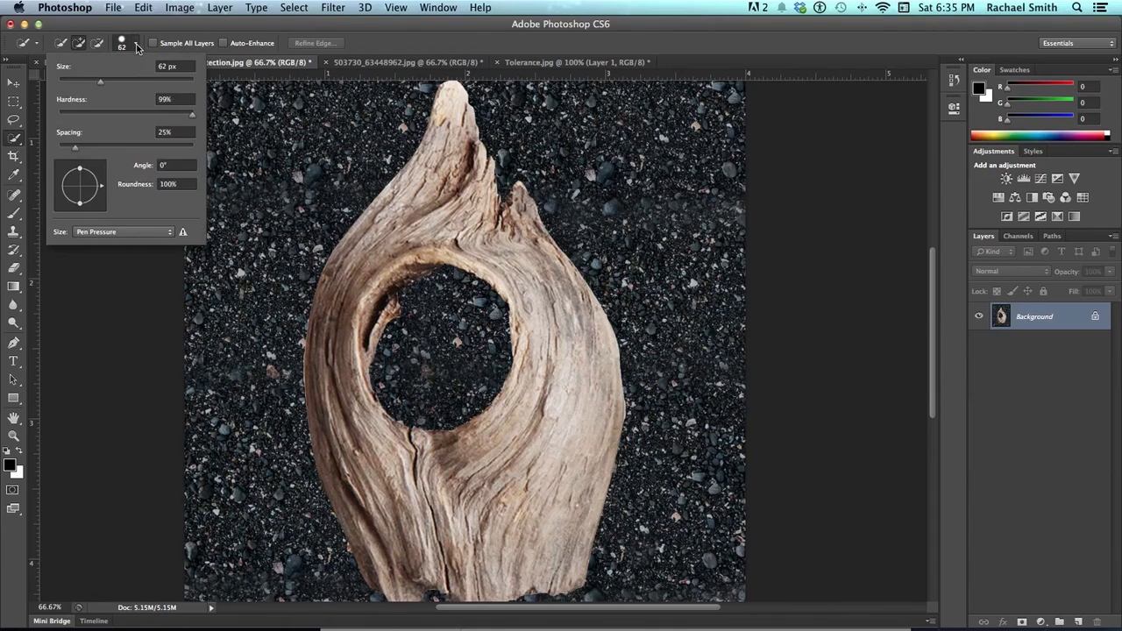
left_click(137, 45)
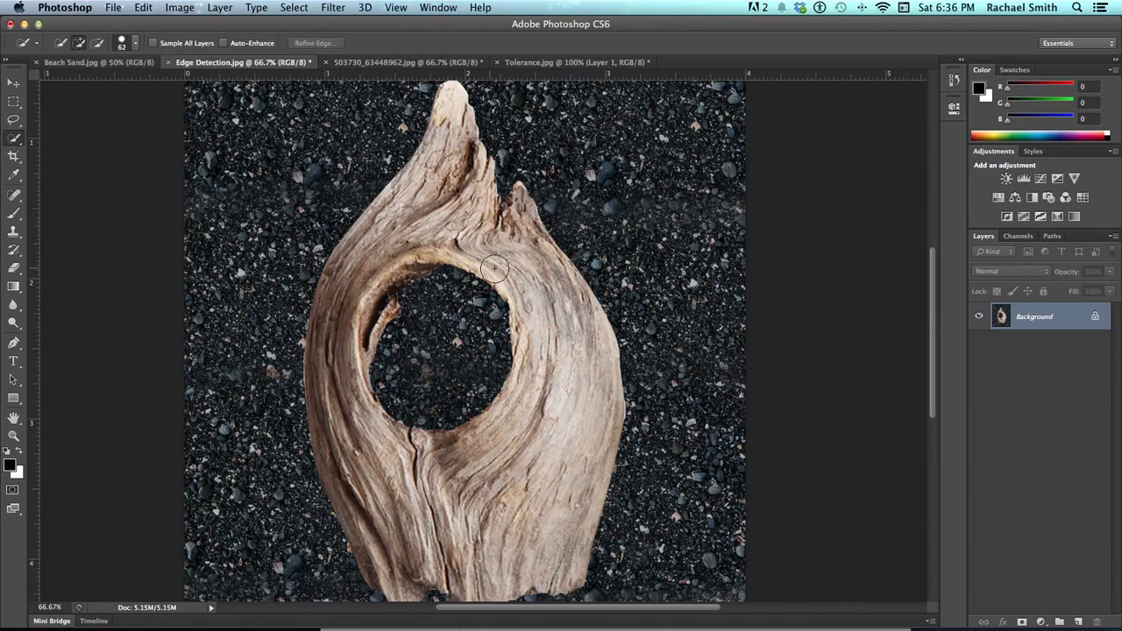
Select the whole driftwood with a 53 px Quick Selection brush, subtracting the sand caught along its lower left edge
left_click_drag(539, 285, 539, 288, "ctrl+alt")
left_click(506, 497)
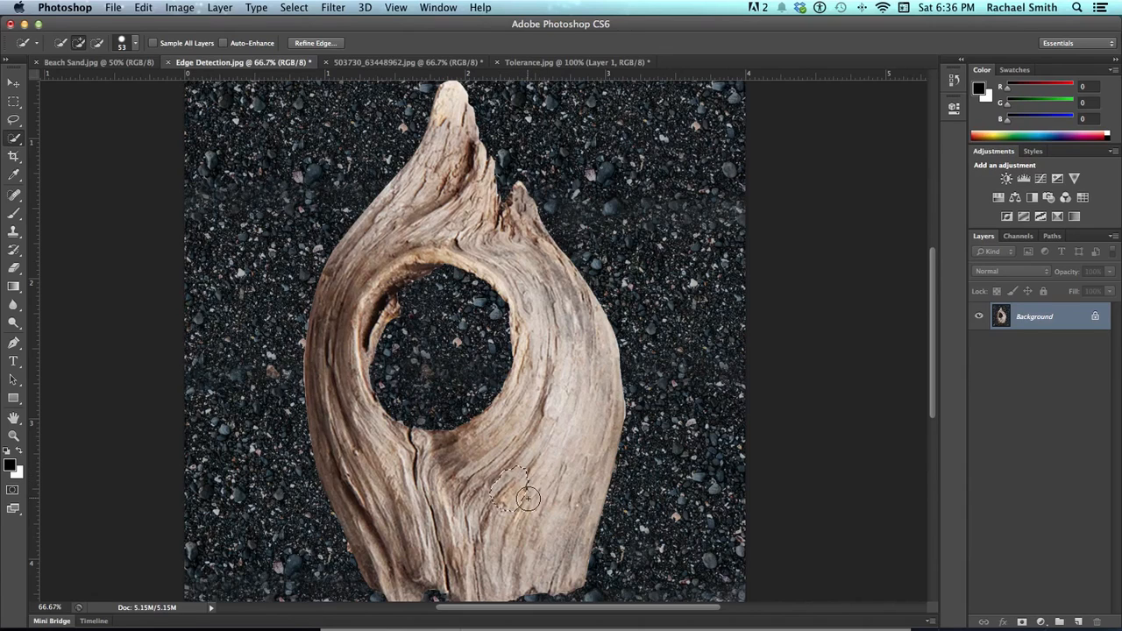
mouse_move(528, 501)
left_mouse_down()
mouse_move(549, 450)
mouse_move(566, 440)
mouse_move(509, 457)
mouse_move(459, 513)
mouse_move(454, 545)
mouse_move(401, 483)
mouse_move(404, 495)
mouse_move(403, 456)
mouse_move(387, 436)
mouse_move(381, 509)
mouse_move(420, 554)
mouse_move(355, 546)
mouse_move(343, 476)
mouse_move(338, 539)
mouse_move(320, 545)
mouse_move(329, 569)
mouse_move(324, 537)
left_mouse_up()
key("alt")
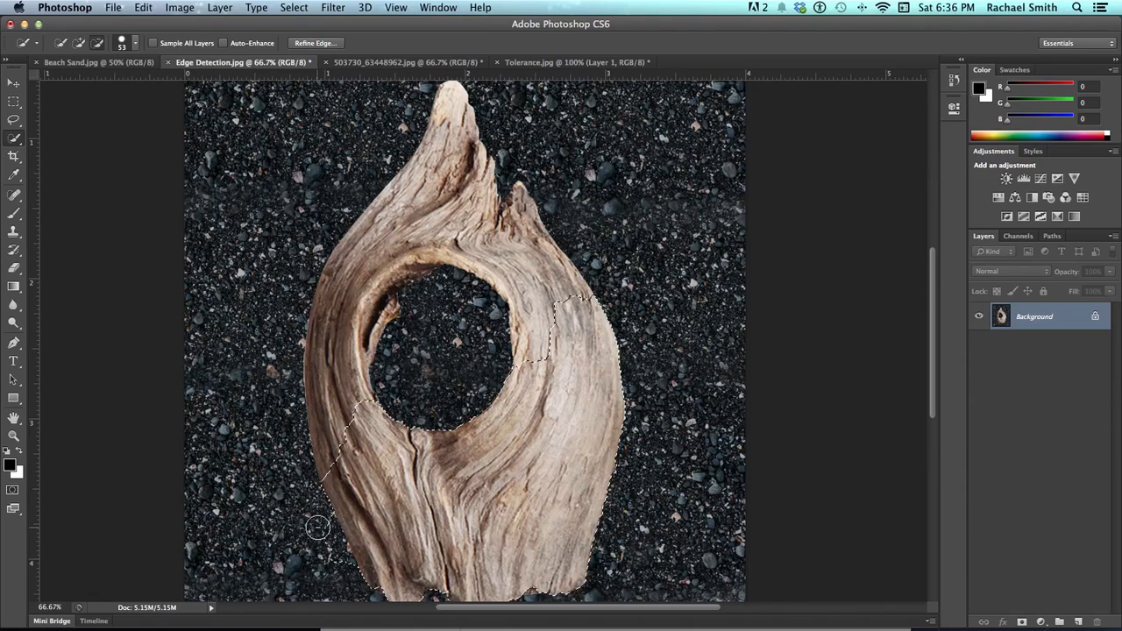
left_click_drag(318, 528, 337, 568)
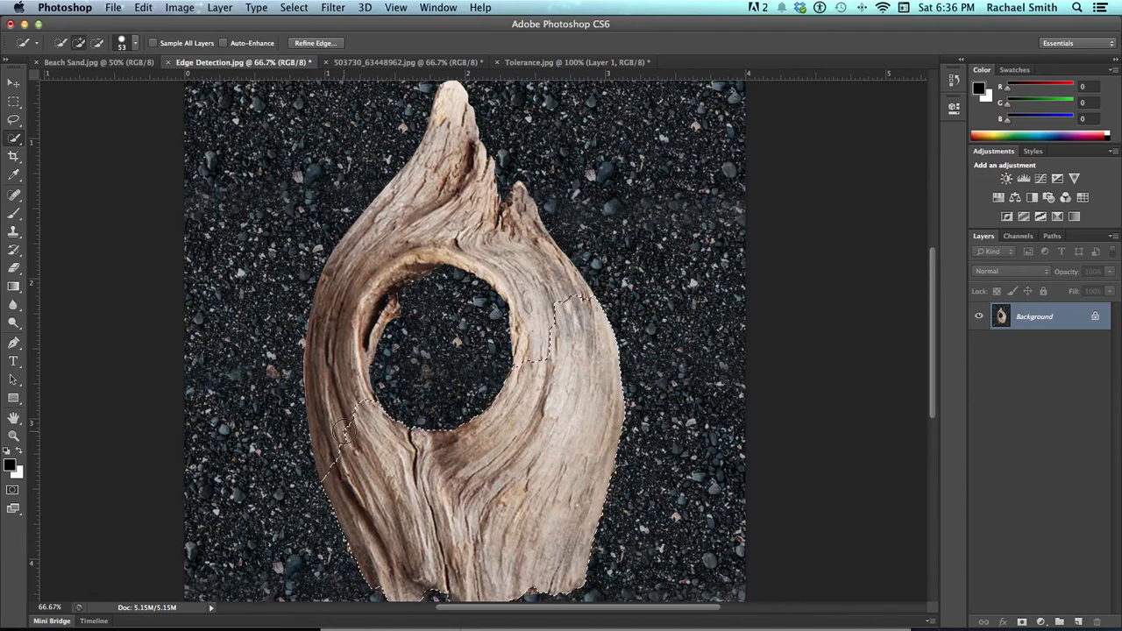
mouse_move(343, 416)
left_mouse_down()
mouse_move(347, 299)
mouse_move(336, 377)
mouse_move(374, 312)
mouse_move(364, 331)
mouse_move(369, 270)
mouse_move(403, 230)
mouse_move(436, 216)
mouse_move(506, 265)
left_mouse_up()
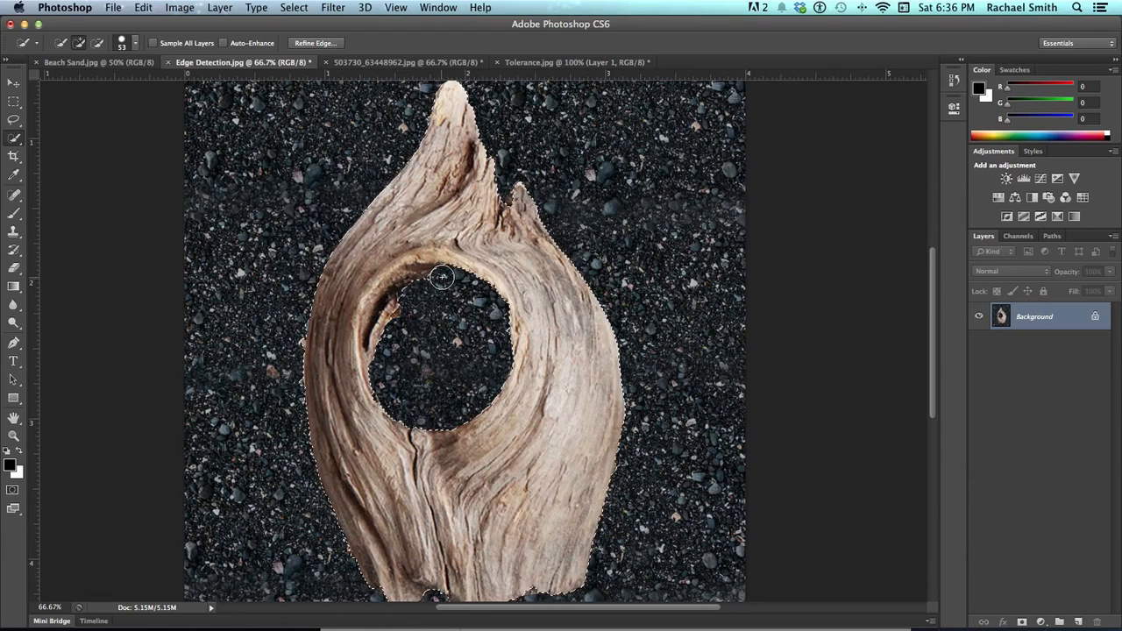
Reduce the brush to 18 px and add the missed brown wood in the notch between the driftwood's two peaks
key("z")
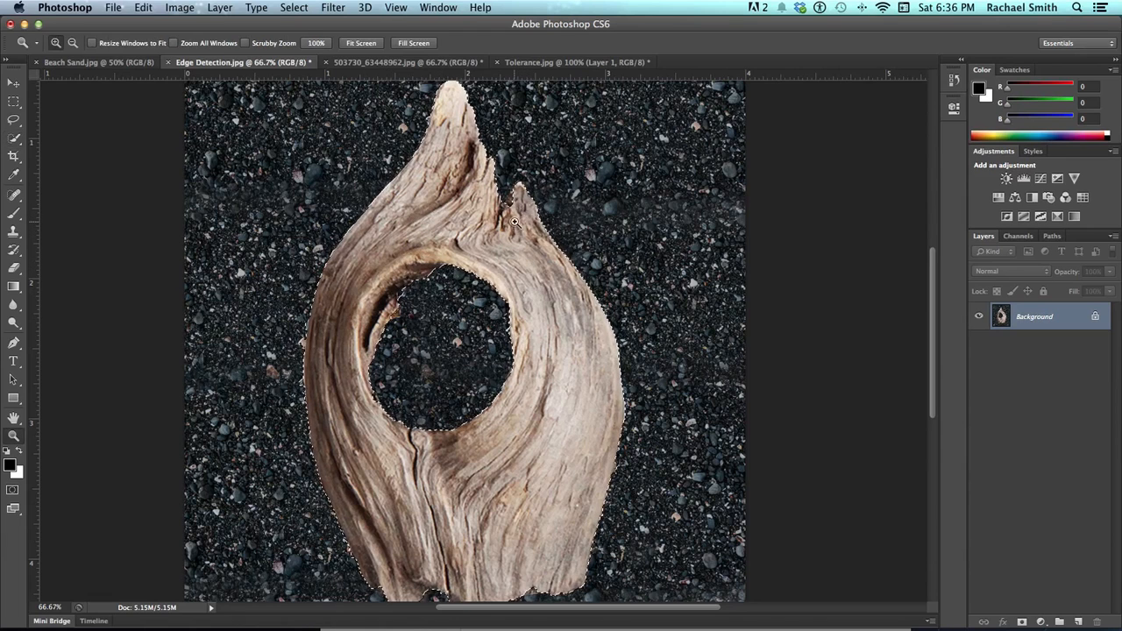
left_click(515, 222)
left_click(515, 222)
left_click(515, 222)
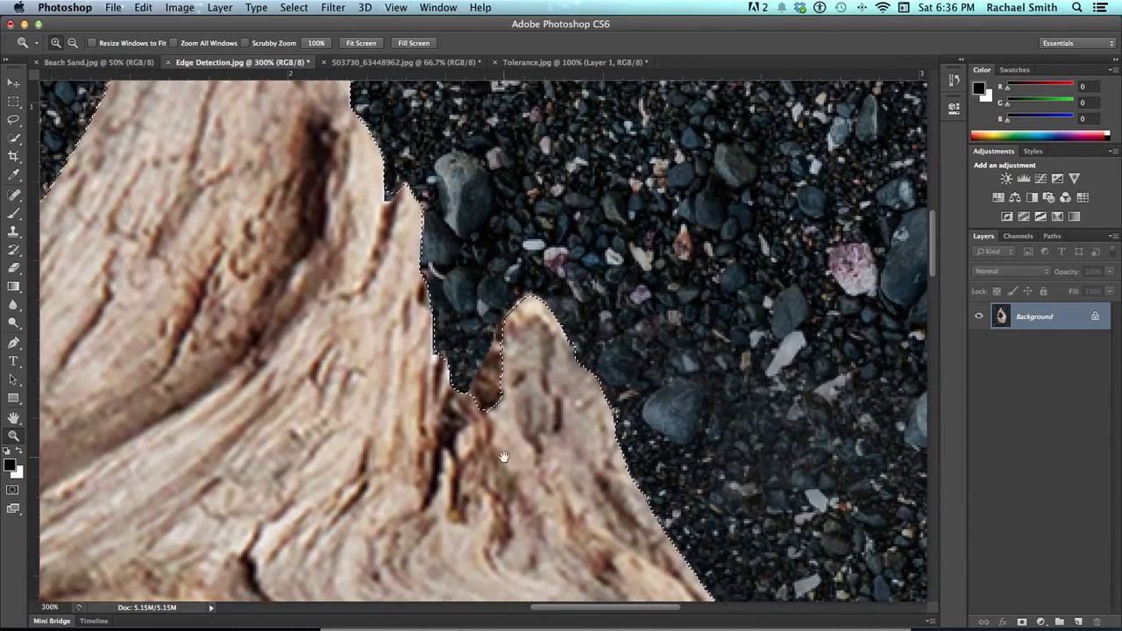
key("w")
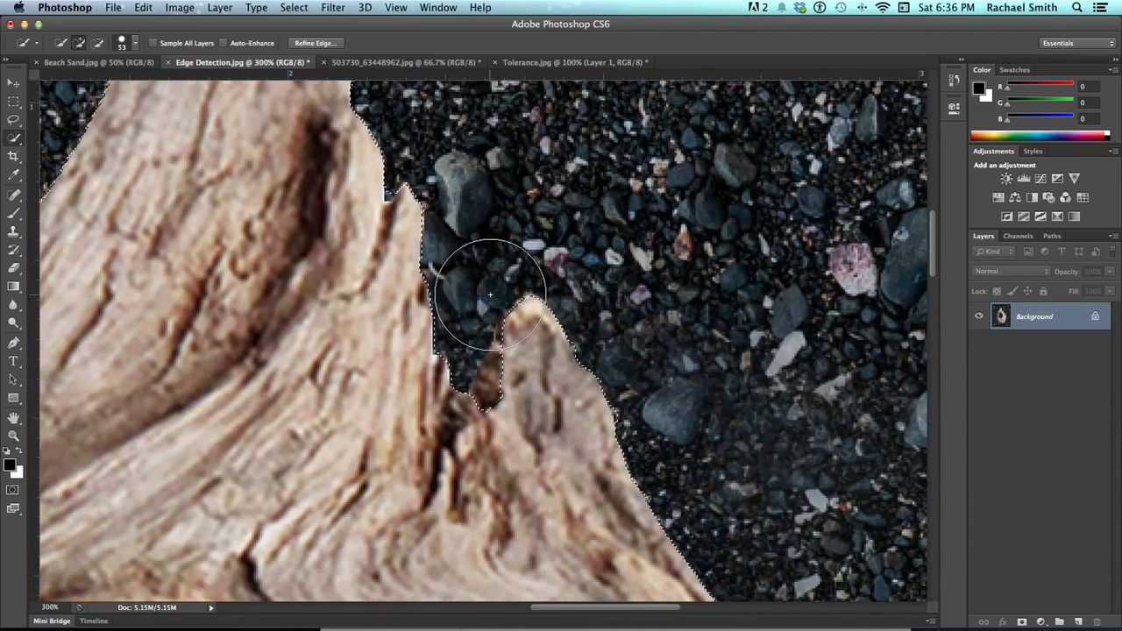
left_click(496, 264)
left_click_drag(495, 265, 471, 263)
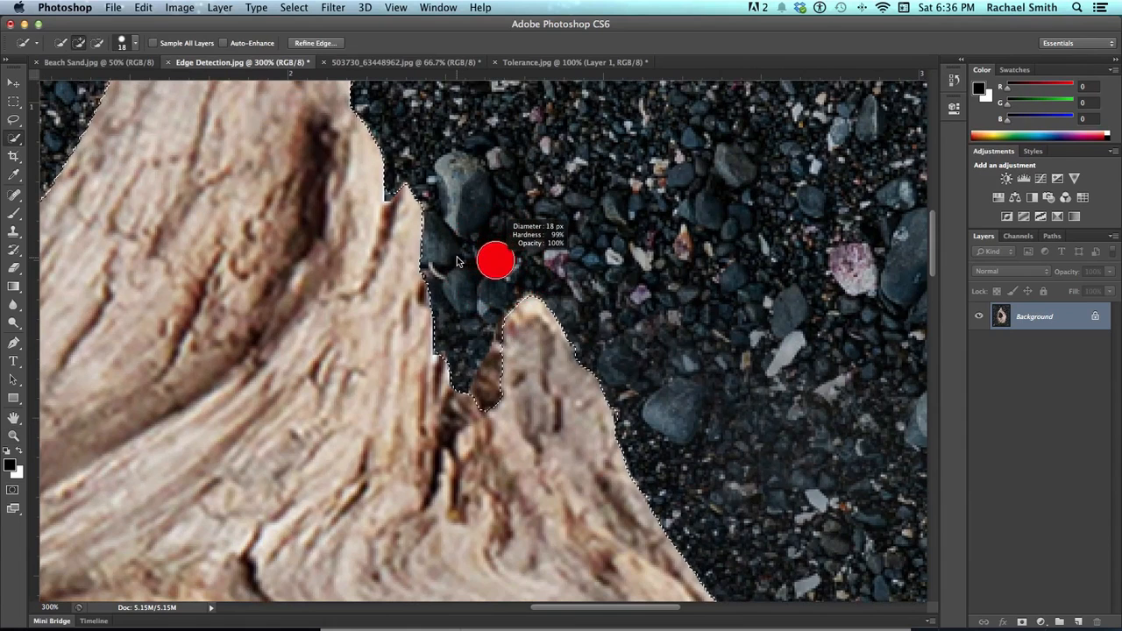
left_click(488, 393)
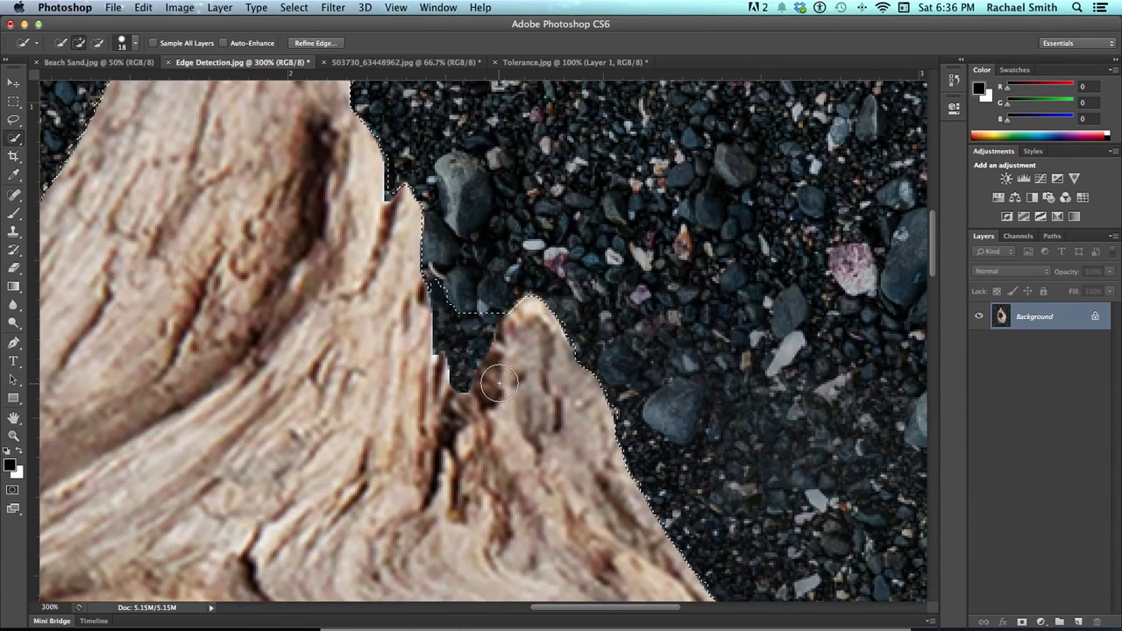
Subtract the pebbles in the notch between the two peaks from the selection, reducing the brush to 5 px
left_click_drag(520, 339, 467, 288)
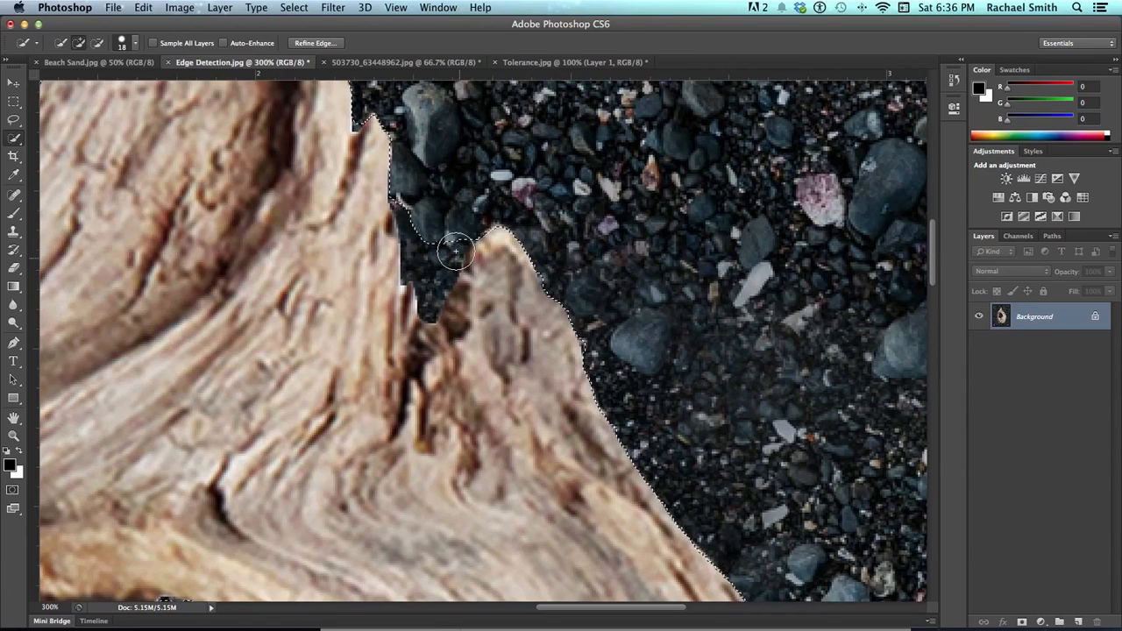
left_click(423, 230)
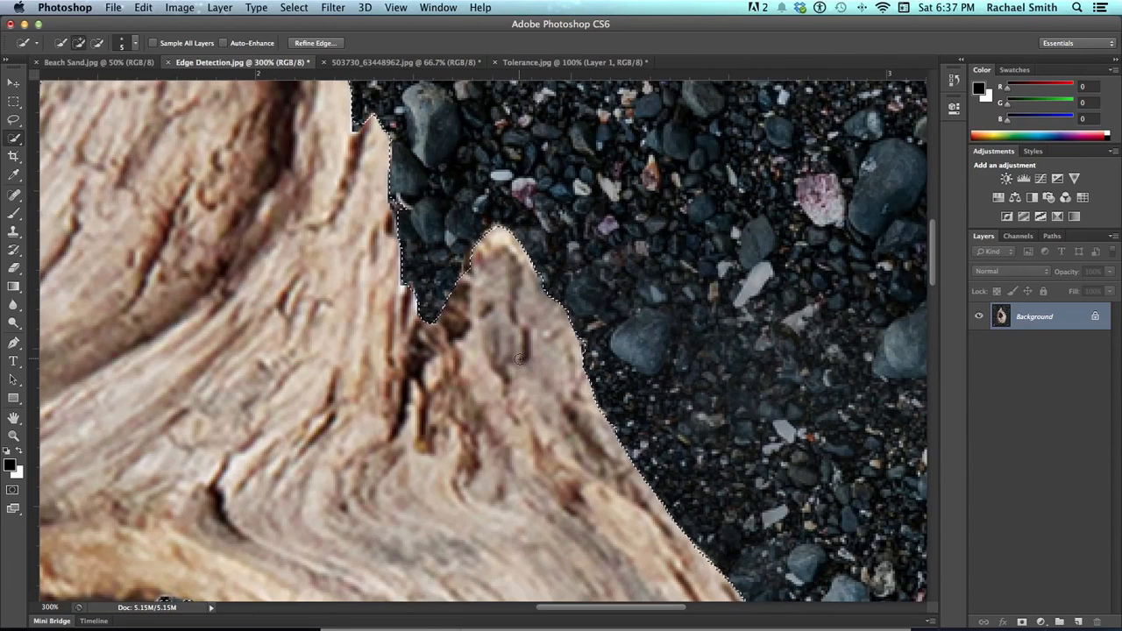
scroll(518, 359, "up", 3)
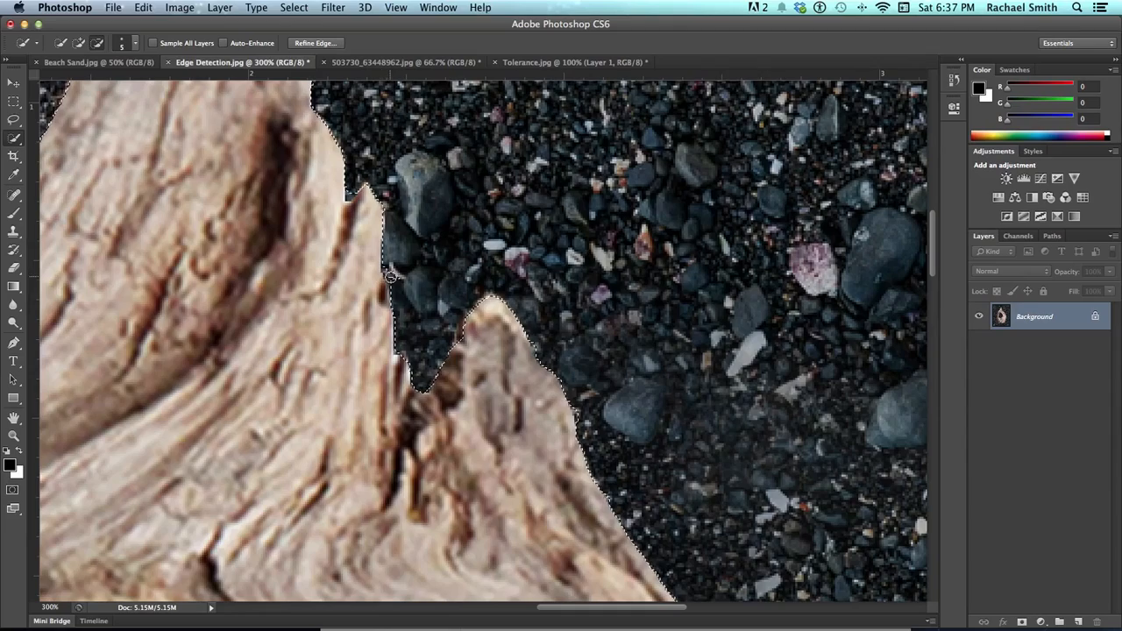
Add the missed dark hollows along the driftwood's bottom edge to the selection with the 5 px brush
scroll(525, 464, "down", 5)
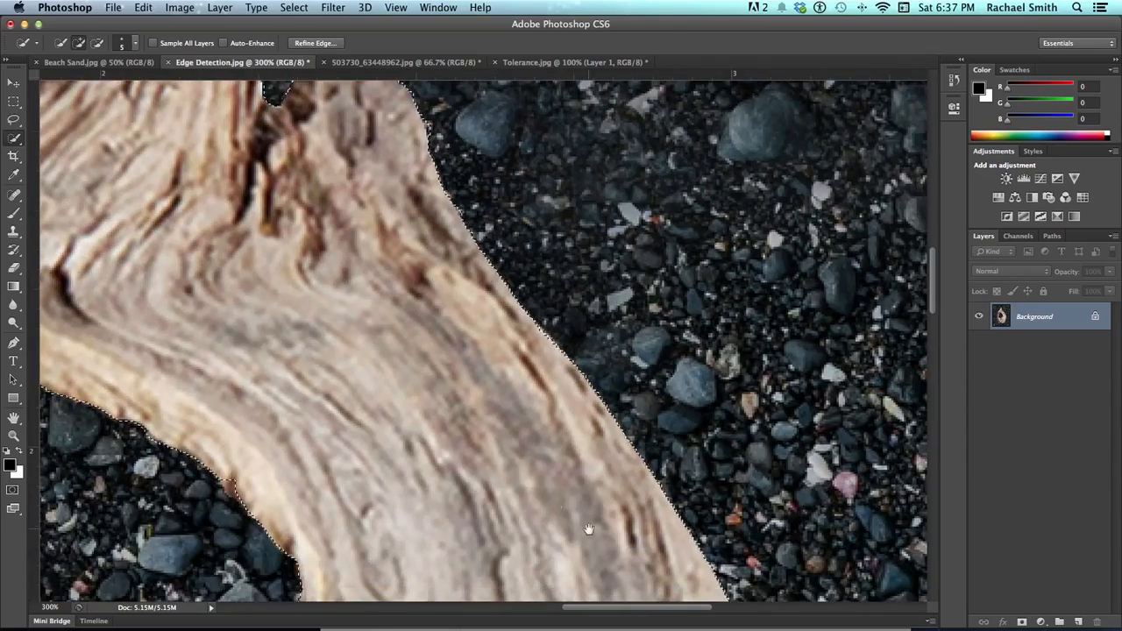
scroll(588, 529, "down", 5)
scroll(588, 530, "right", 2)
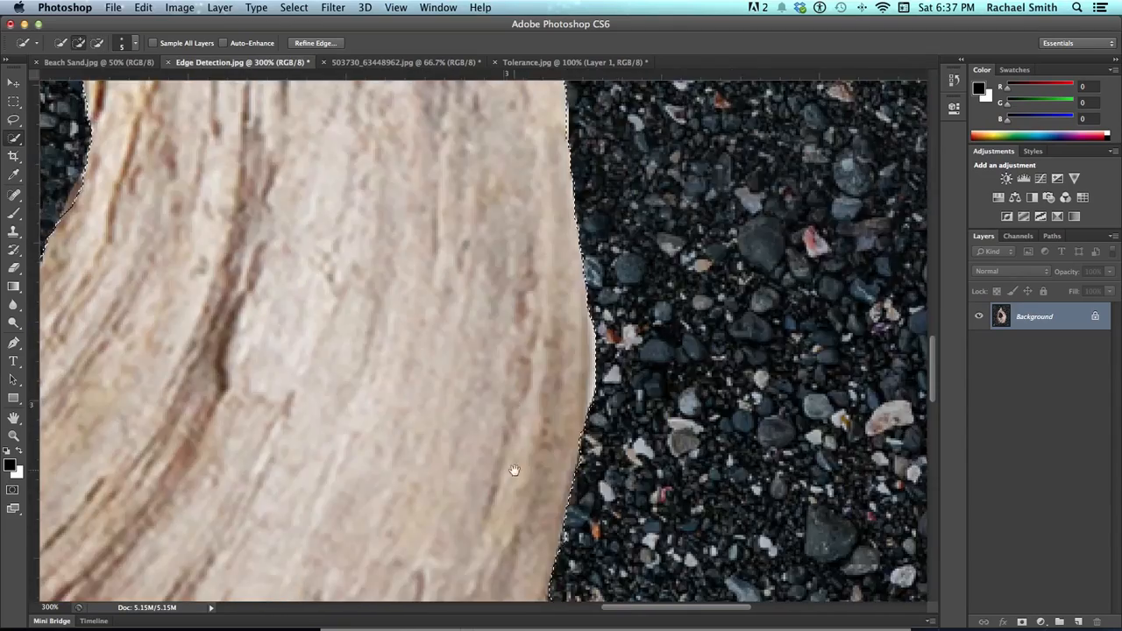
scroll(515, 470, "down", 5)
scroll(515, 471, "right", 2)
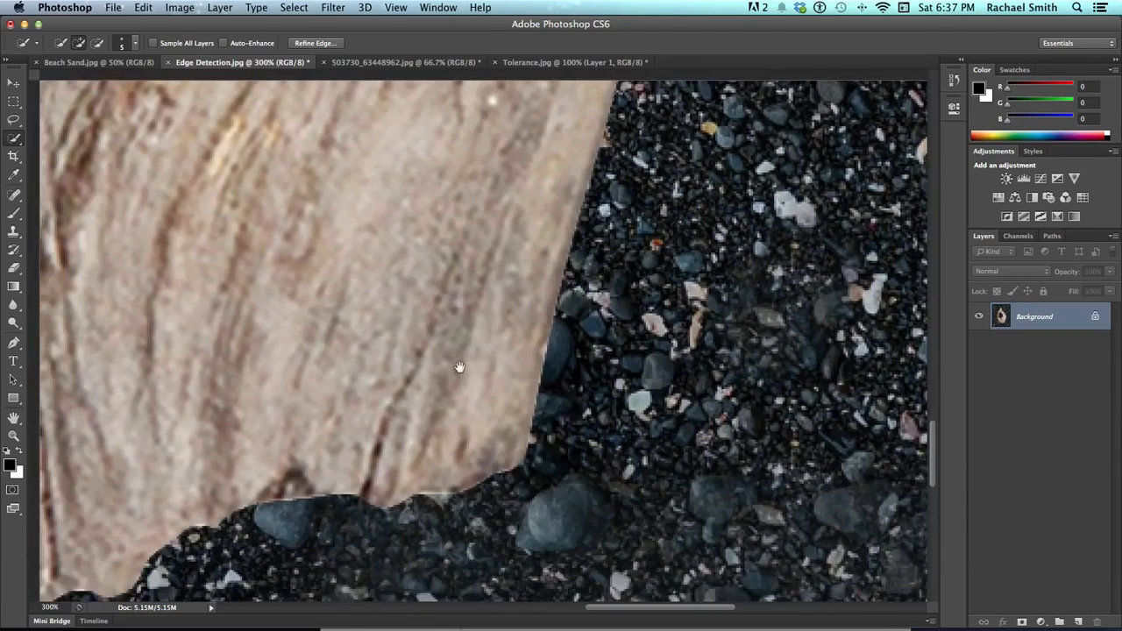
scroll(421, 370, "left", 3)
scroll(420, 371, "down", 1)
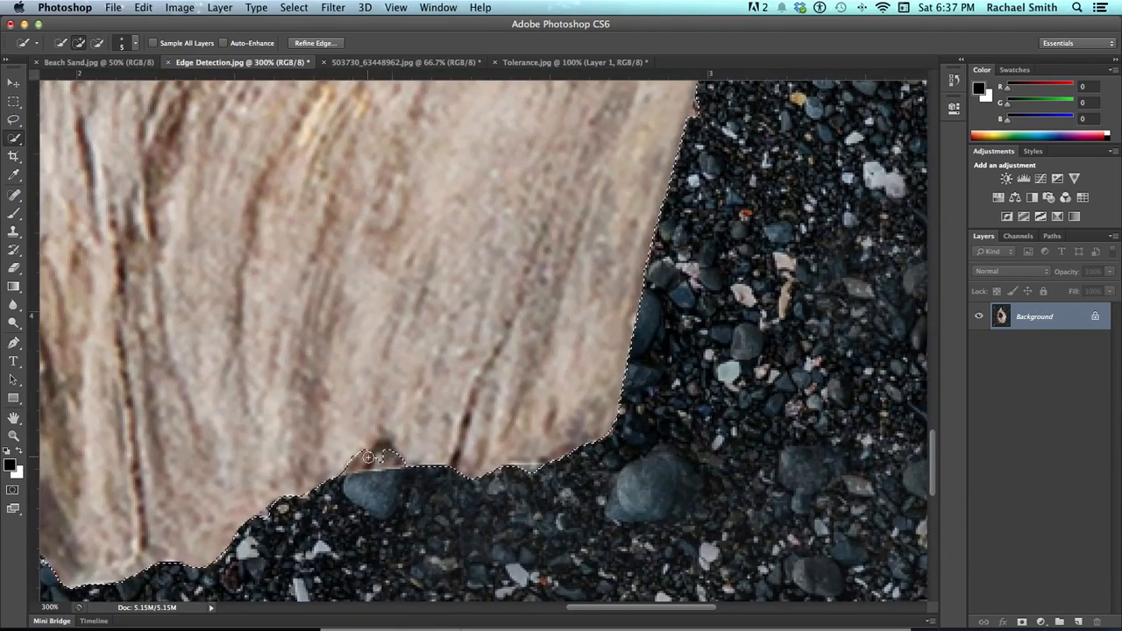
left_click_drag(310, 441, 478, 402)
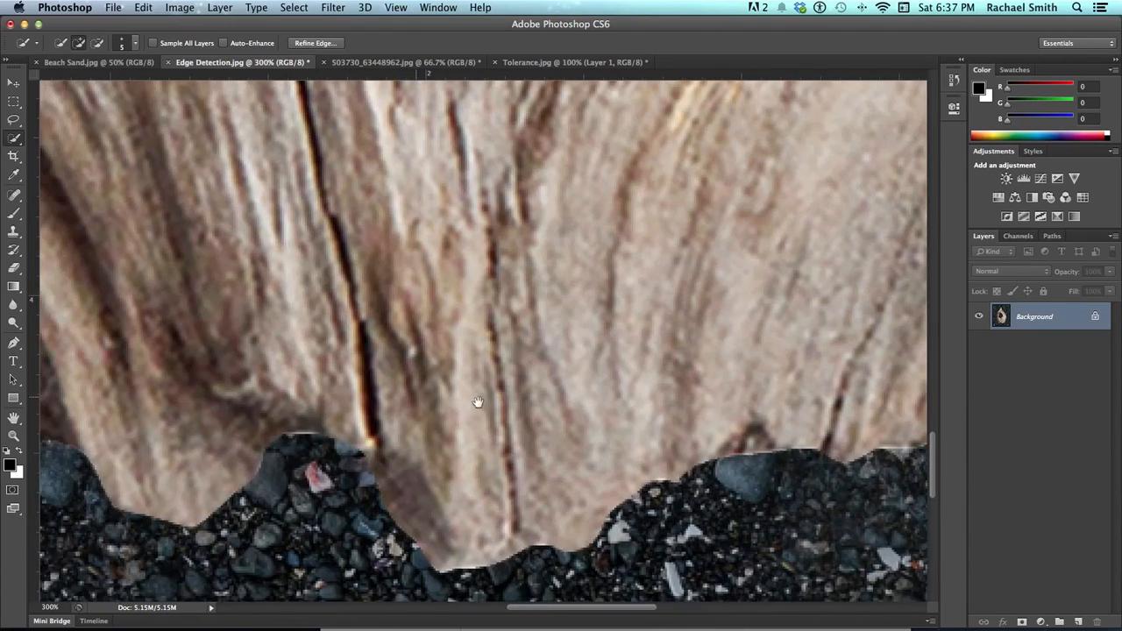
scroll(477, 401, "left", 2)
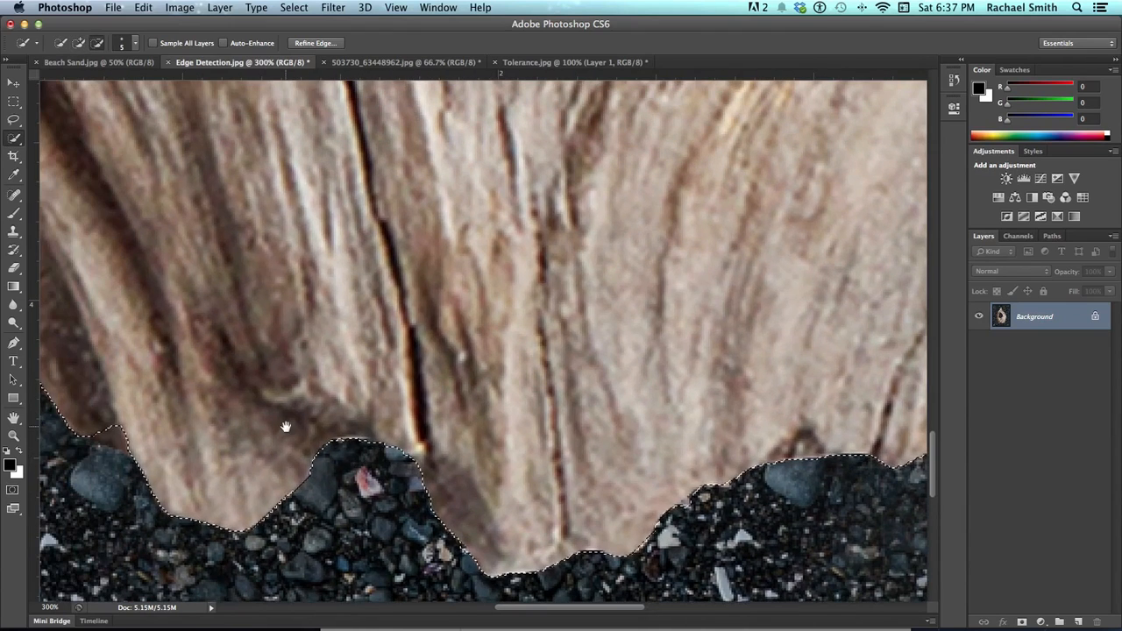
scroll(285, 427, "left", 5)
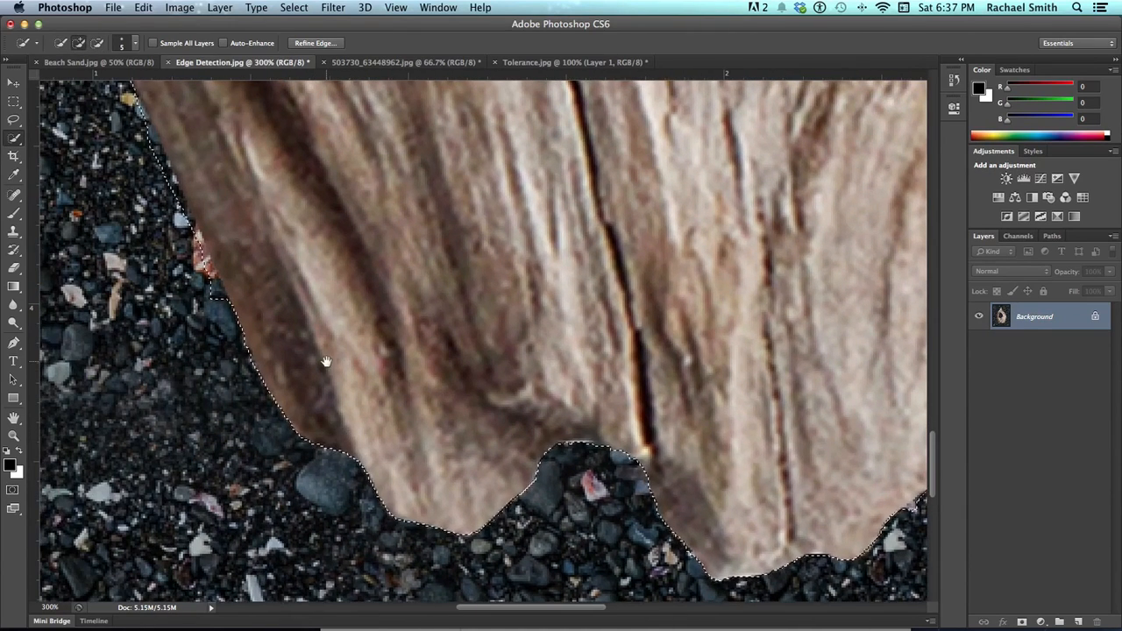
Subtract the stray pebbles and shell fragments caught along the driftwood's left edge from the selection with the 5 px brush
scroll(325, 362, "up", 3)
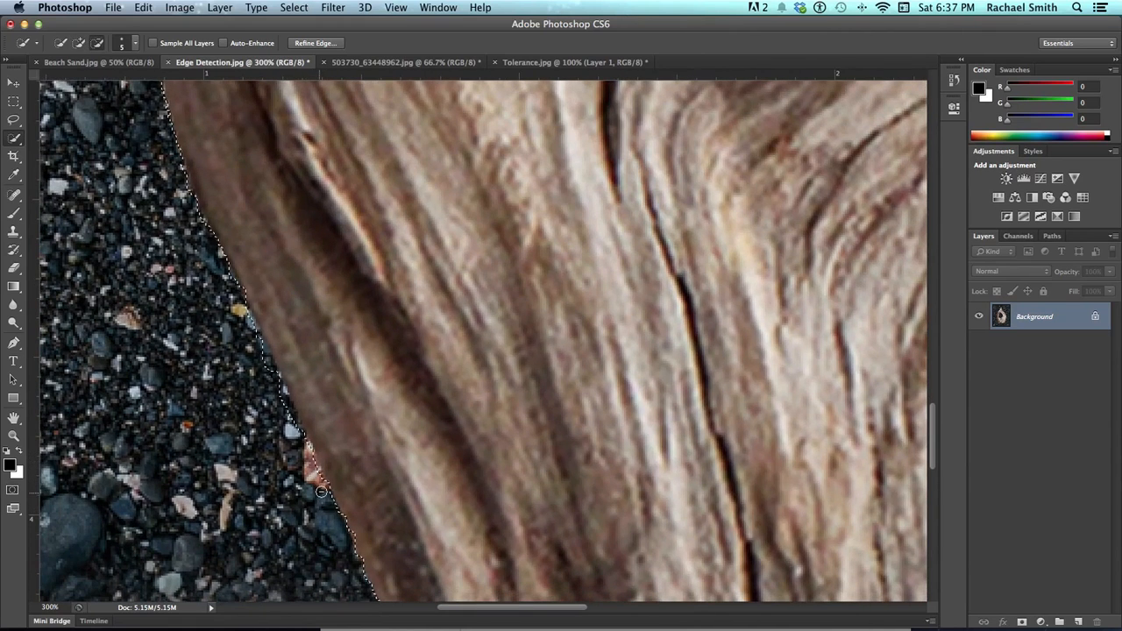
left_click_drag(321, 492, 275, 390)
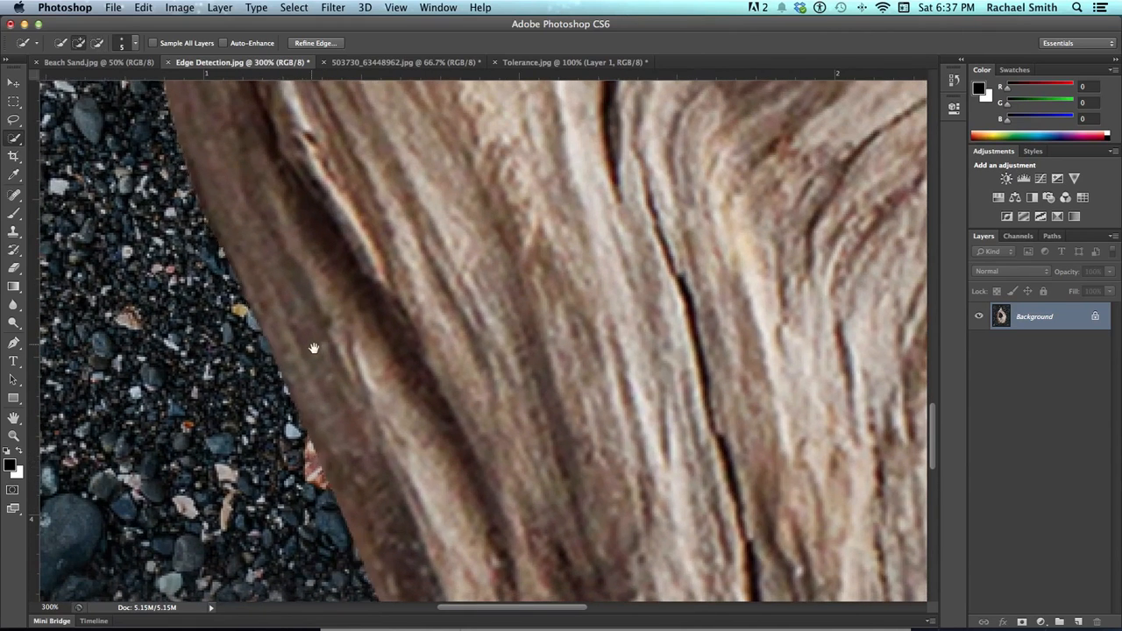
left_click_drag(312, 350, 473, 521)
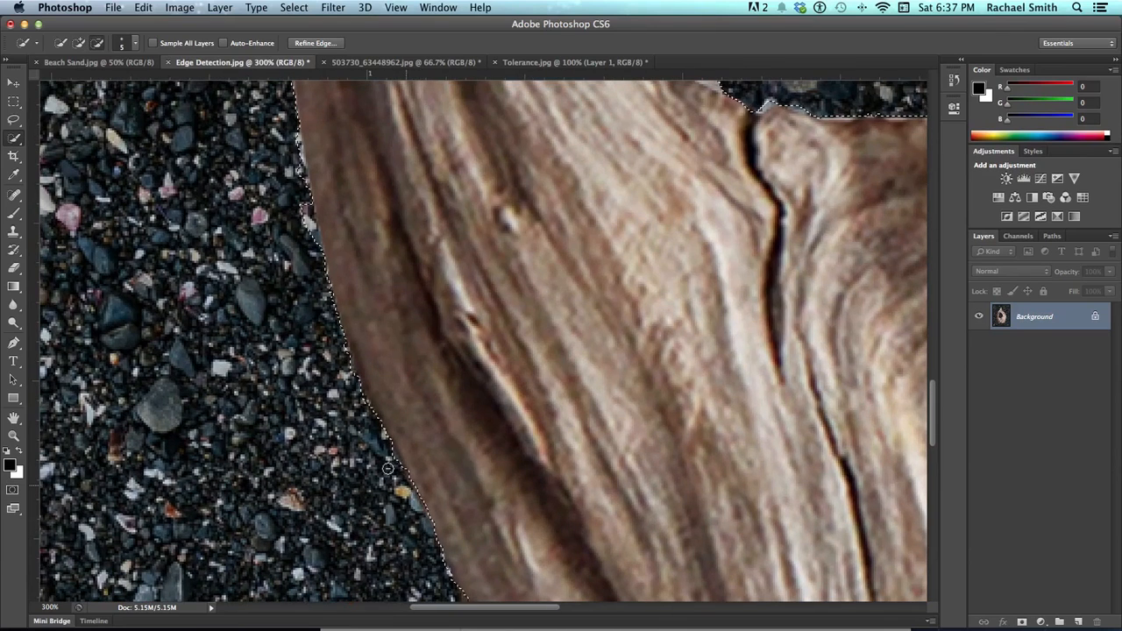
left_click_drag(401, 409, 458, 551)
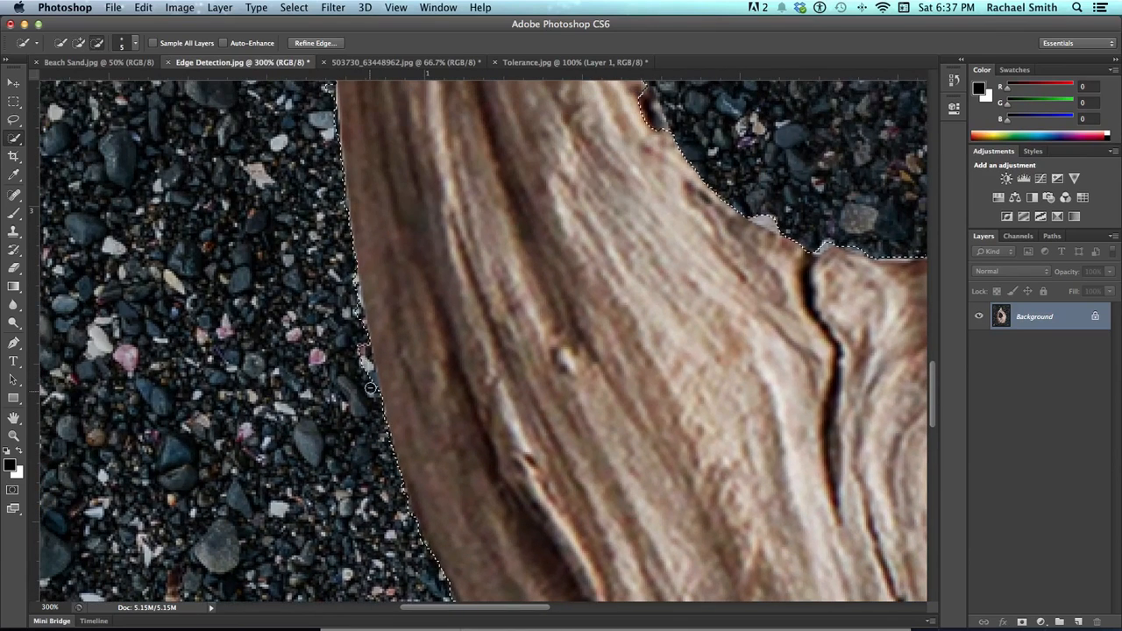
scroll(350, 266, "up", 6)
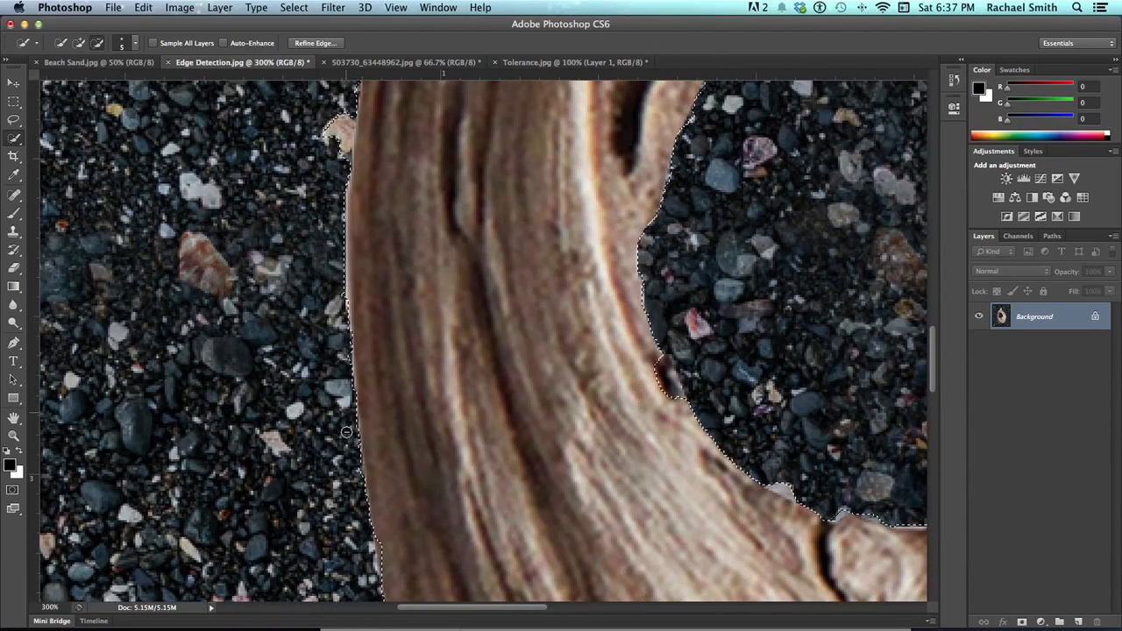
scroll(346, 432, "up", 3)
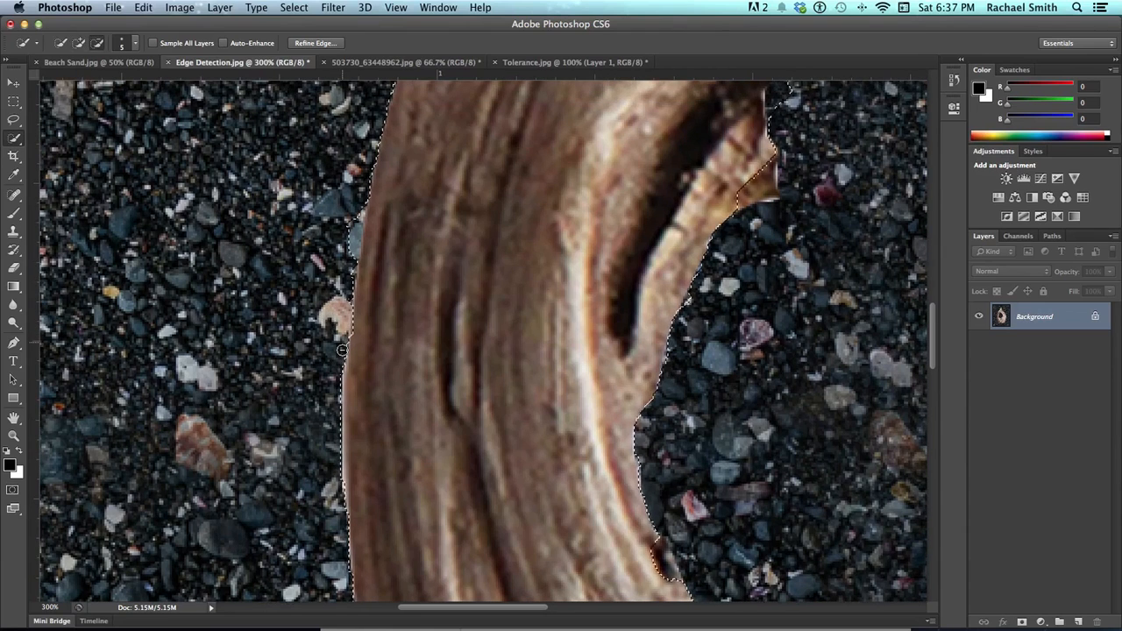
Add the missed wood spur inside the driftwood's hole and subtract the pebbles along the hole's upper rim from the selection
left_click_drag(478, 215, 418, 310)
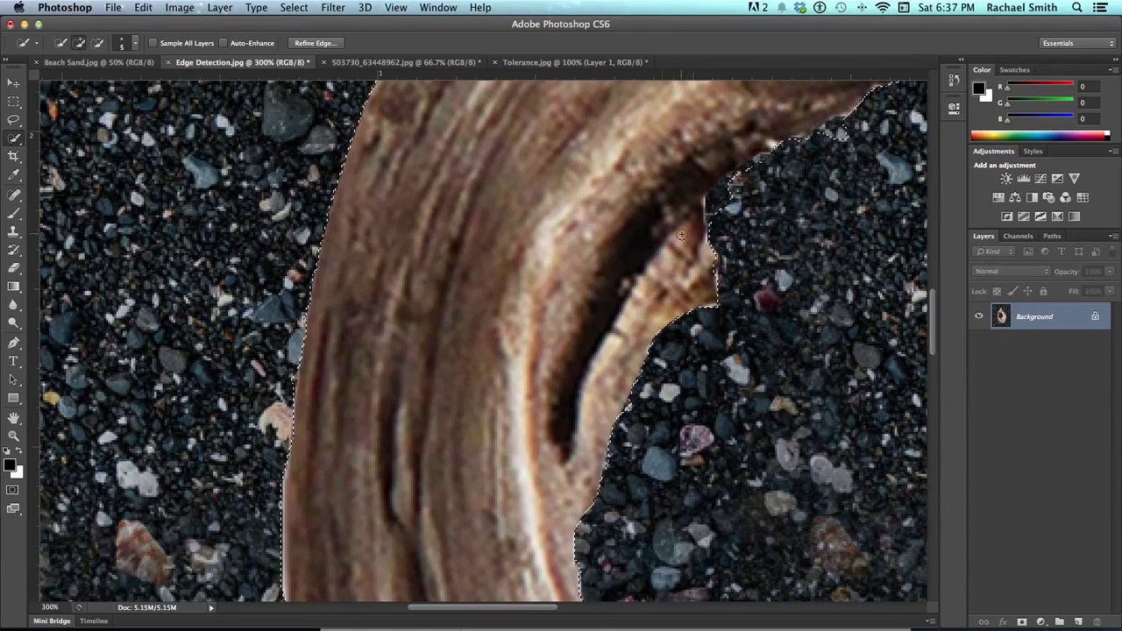
scroll(681, 234, "up", 3)
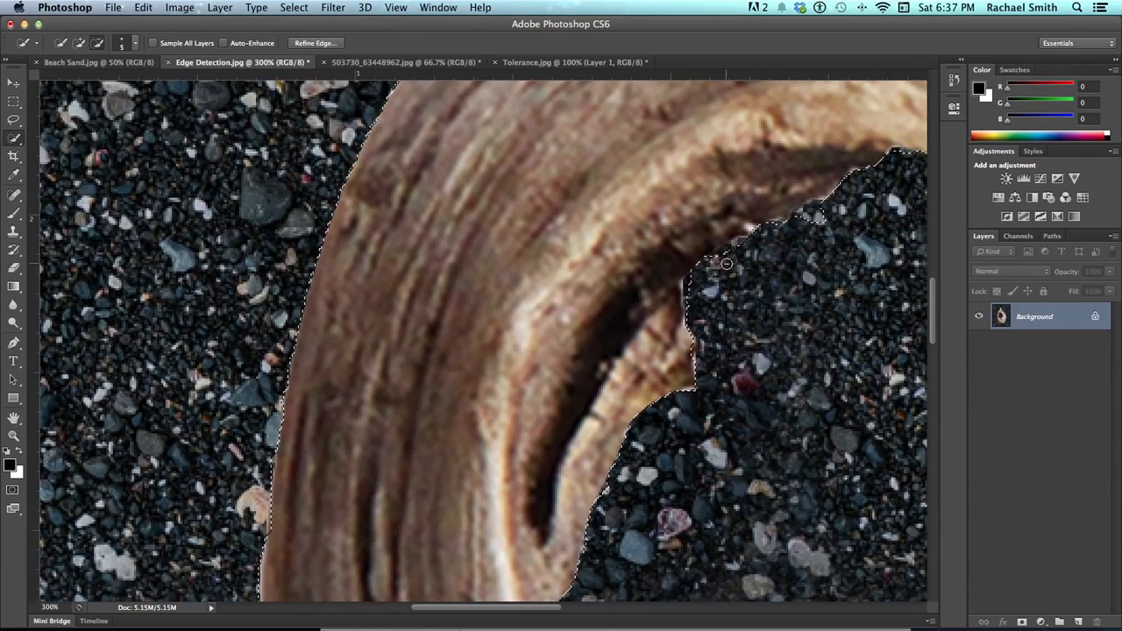
mouse_move(569, 219)
left_mouse_down()
mouse_move(483, 263)
mouse_move(369, 394)
left_mouse_up()
left_click(611, 392, "alt")
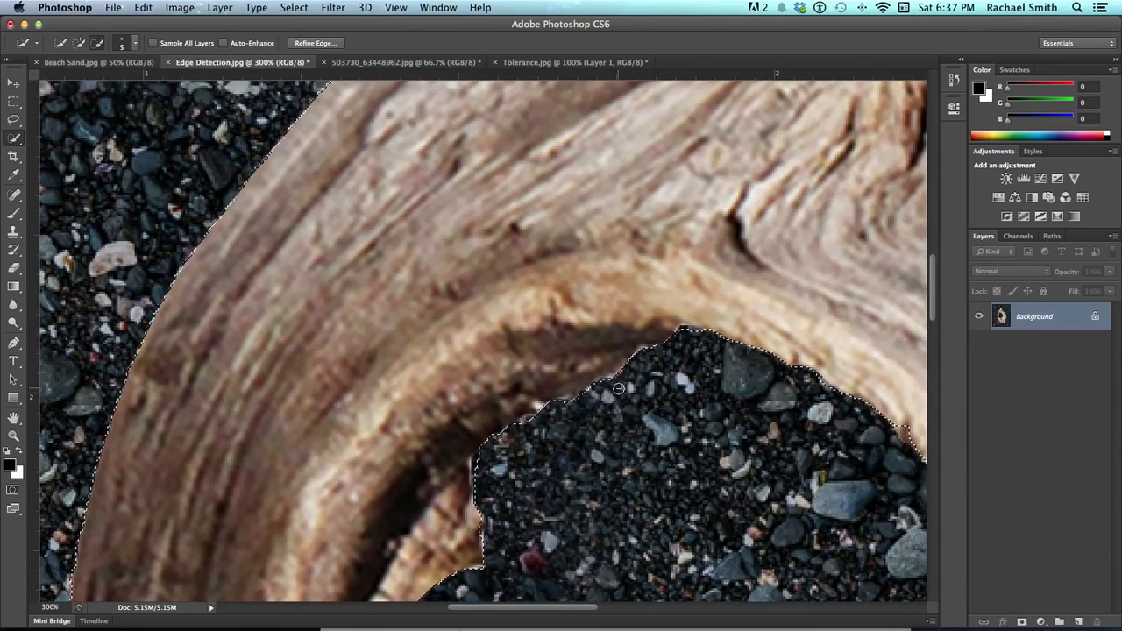
Open Refine Edge for the driftwood selection with the Quick Selection tool active, keeping the Black & White view mode
scroll(511, 314, "up", 7)
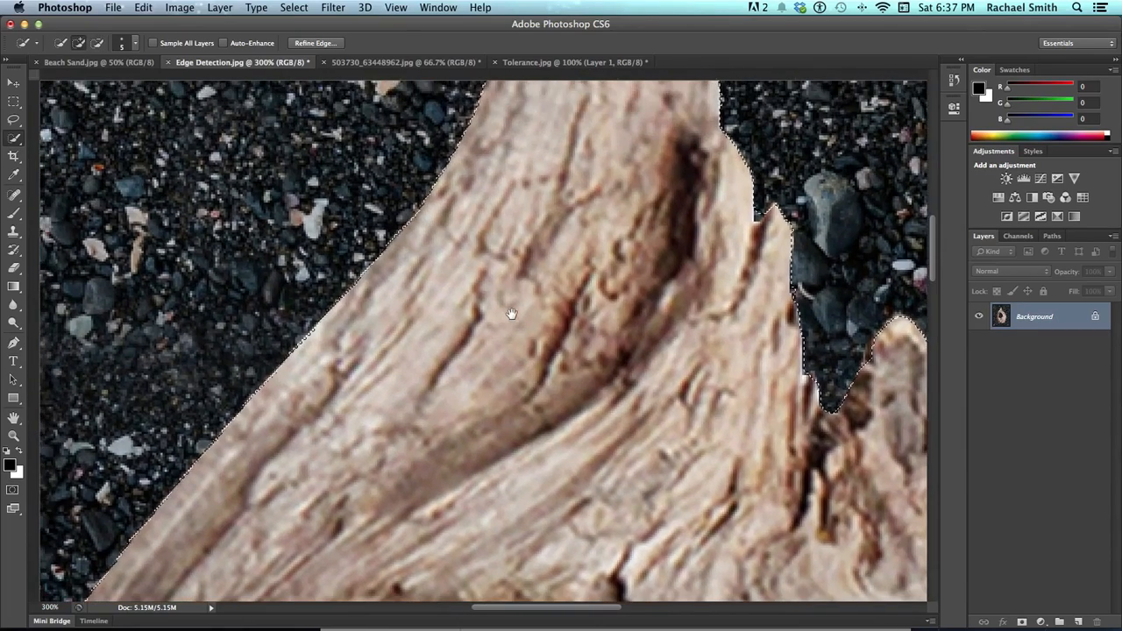
scroll(576, 359, "down", 5)
scroll(576, 358, "right", 4)
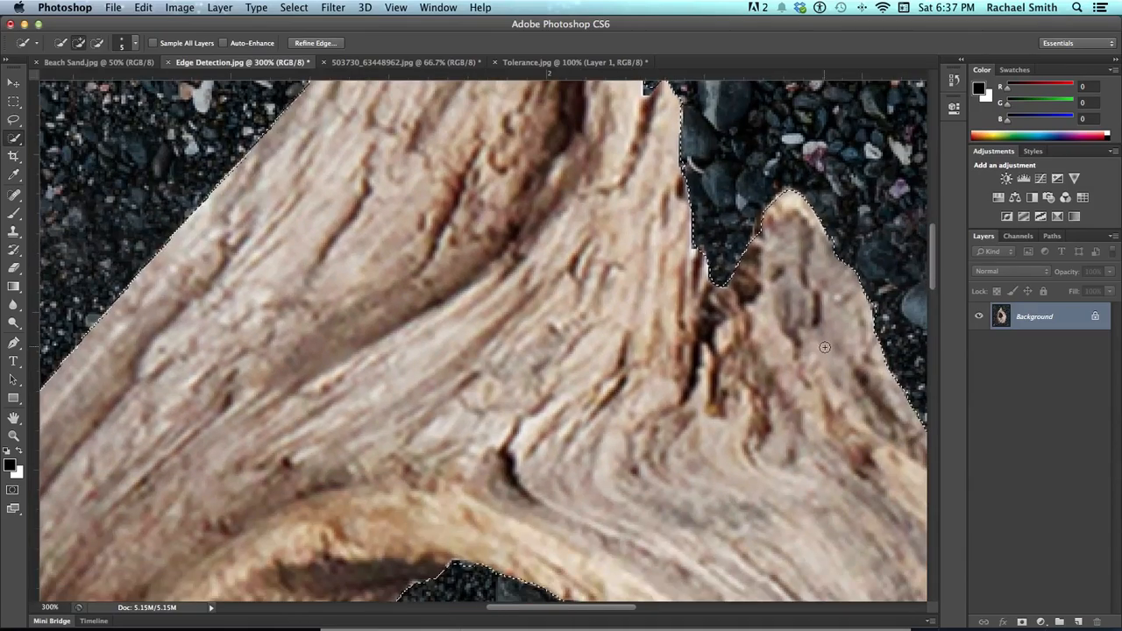
key("z")
left_click(691, 333, "alt")
left_click(690, 333, "alt")
left_click_drag(692, 372, 595, 244)
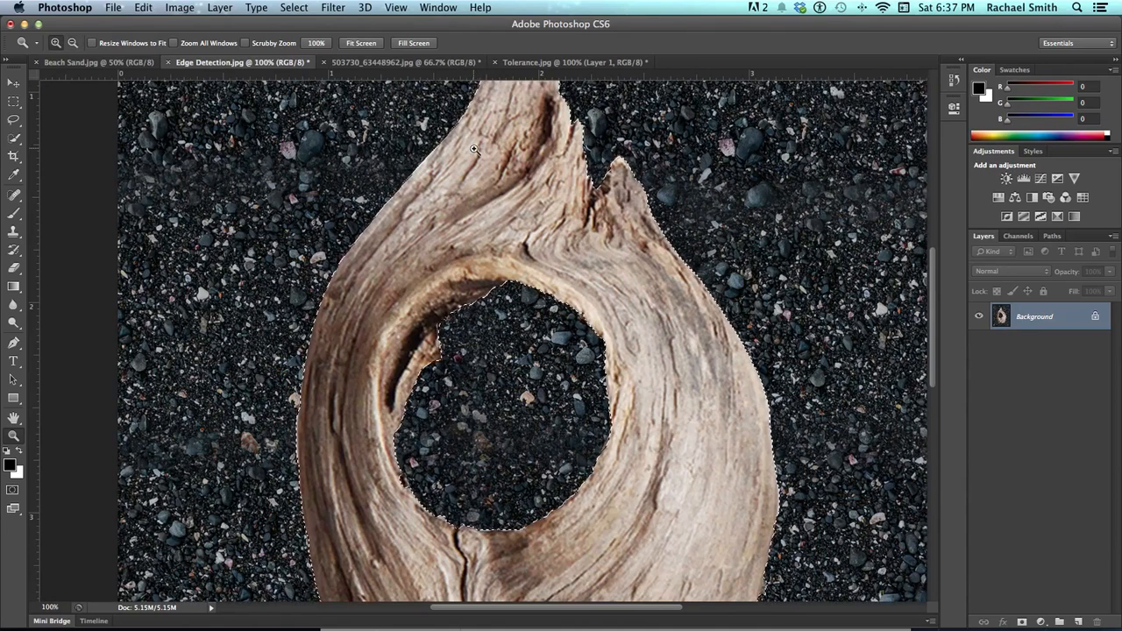
left_click(12, 140)
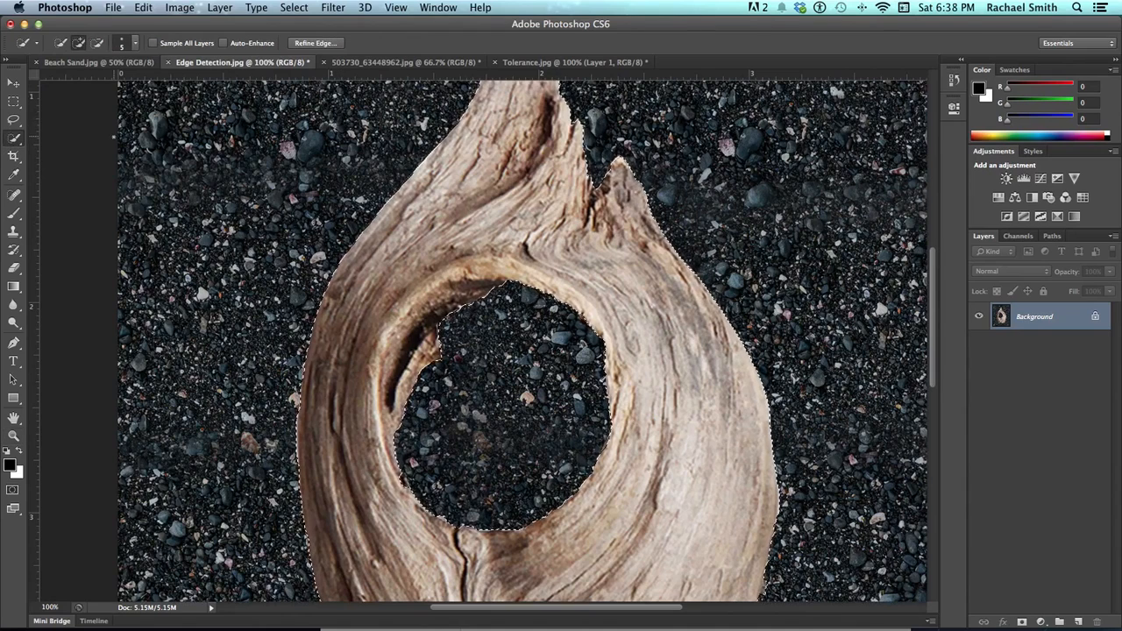
left_click(314, 43)
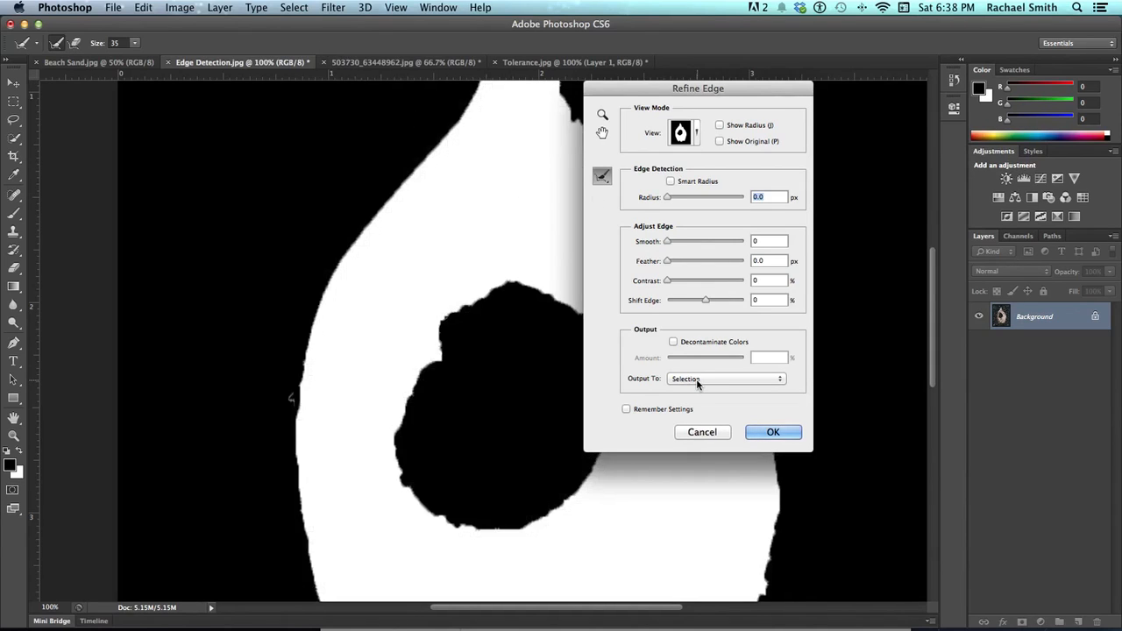
left_click_drag(668, 88, 751, 107)
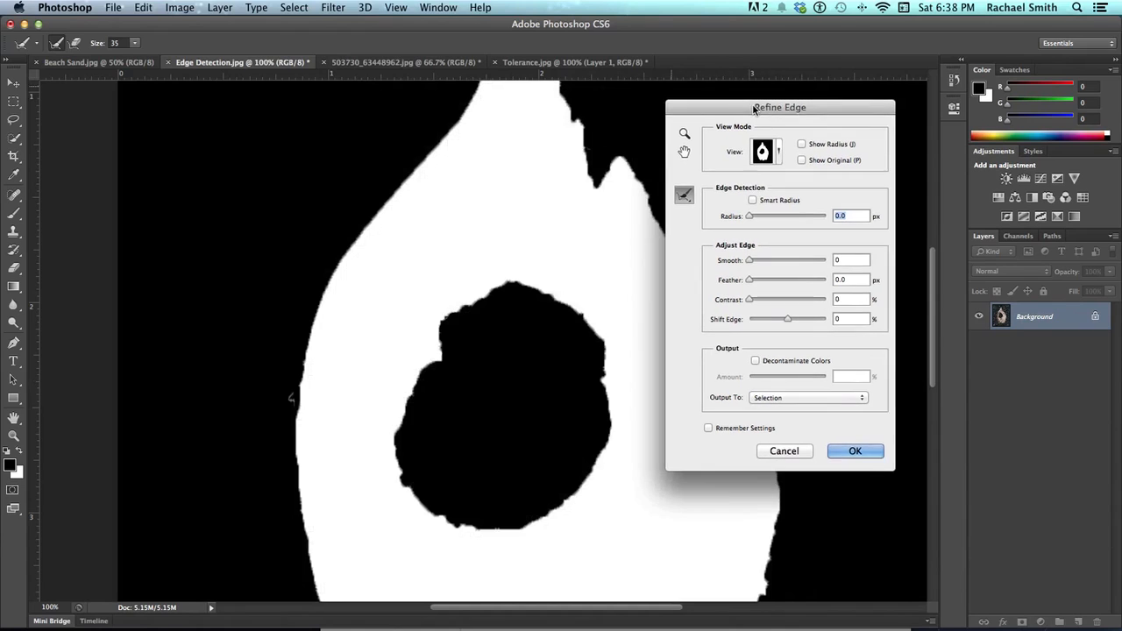
left_click(780, 151)
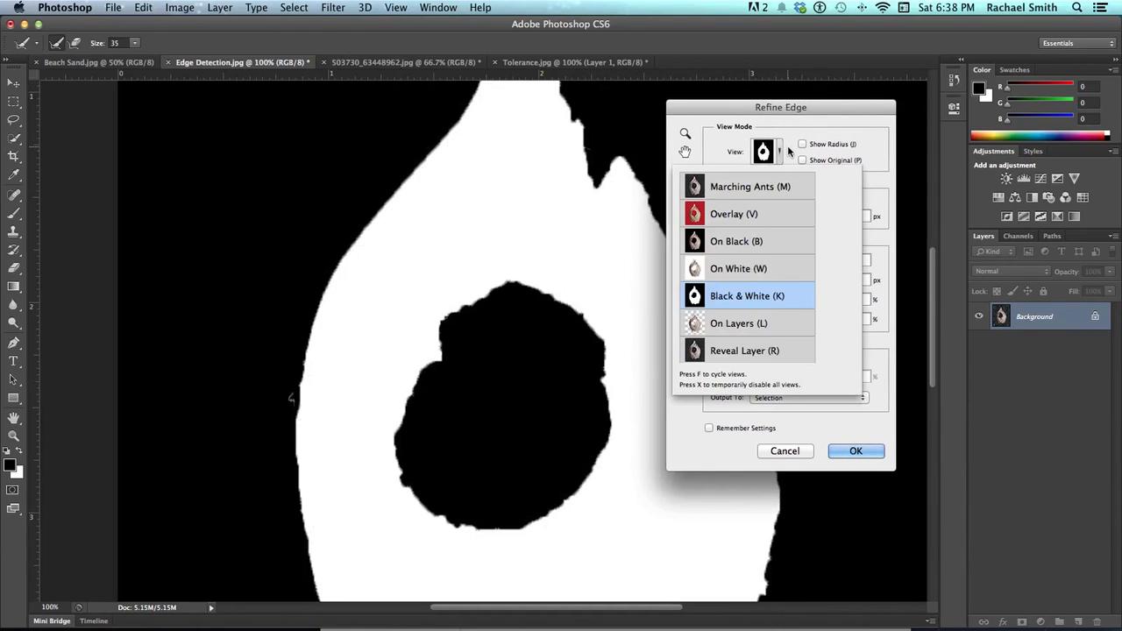
left_click(789, 152)
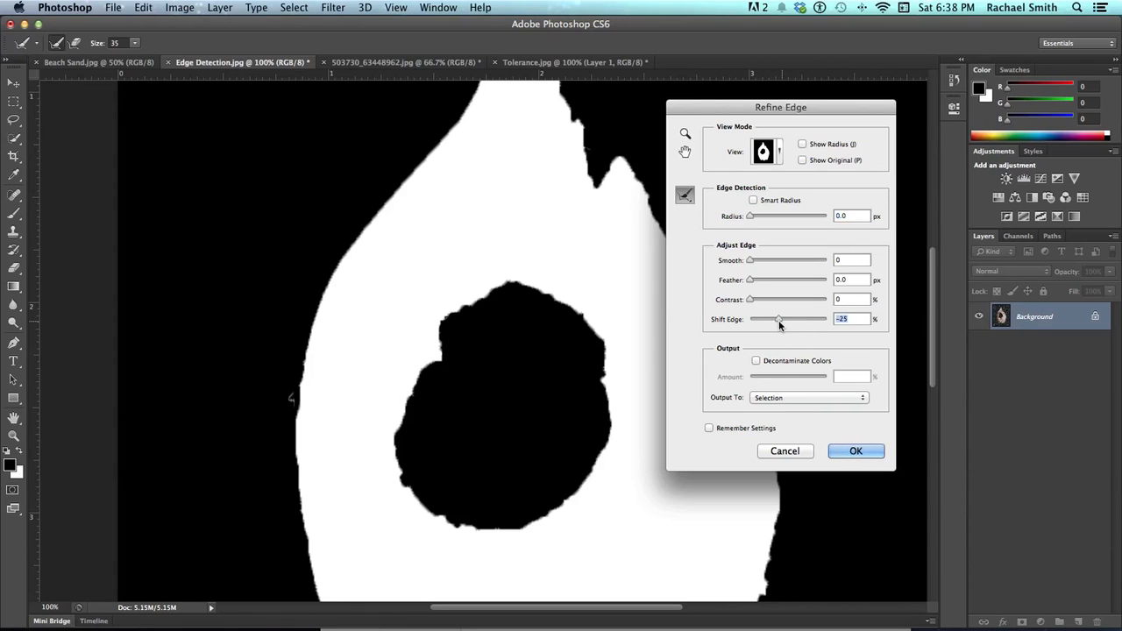
Refine the selection edge with Radius 1.2 px, Smooth 10, Contrast 38% and Shift Edge -27%, output as a selection
left_click_drag(779, 320, 777, 318)
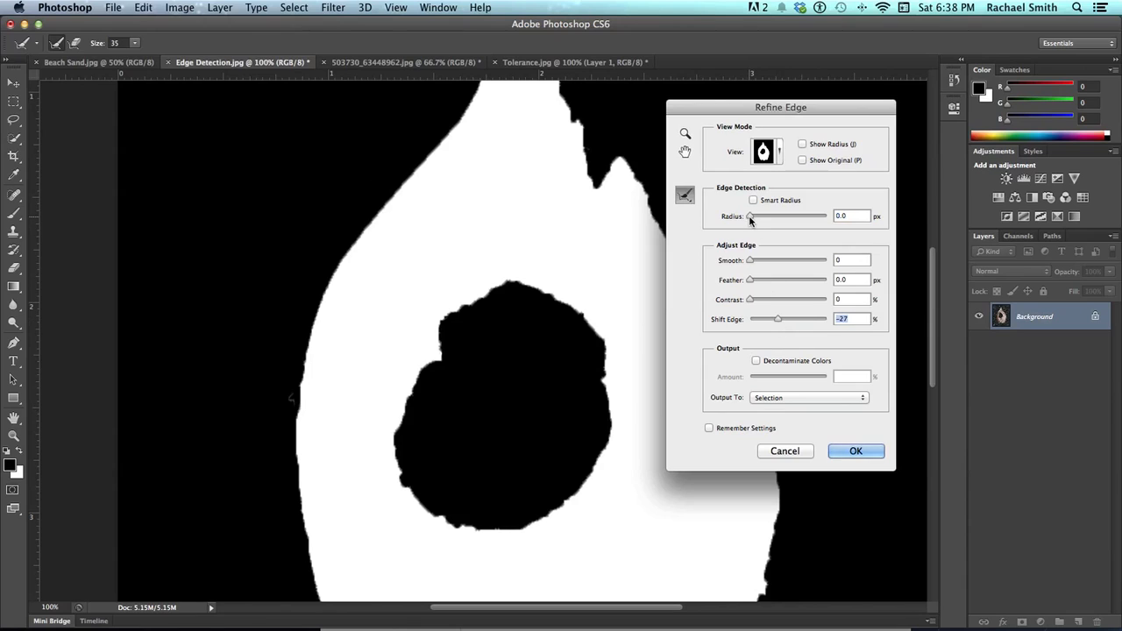
left_click_drag(752, 219, 753, 220)
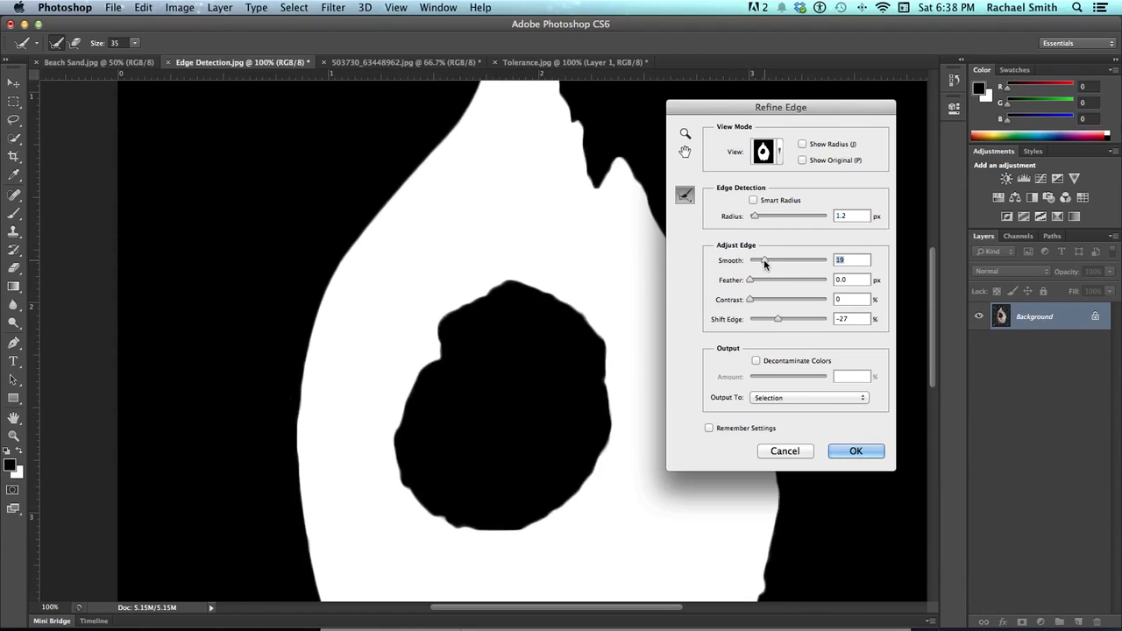
left_click_drag(751, 300, 757, 301)
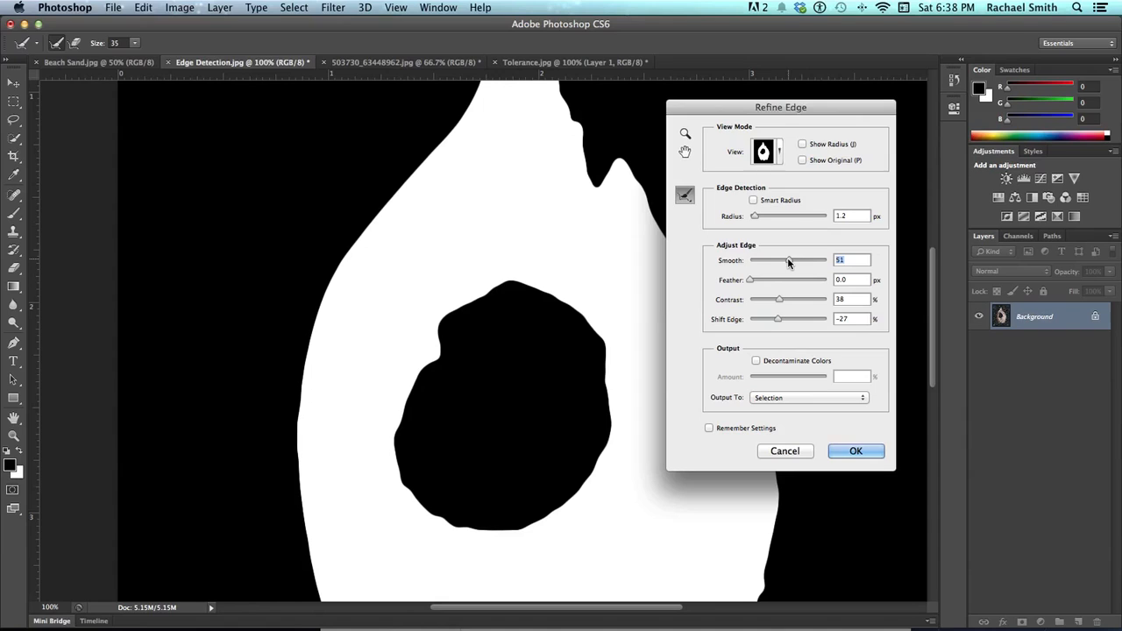
left_click_drag(788, 260, 759, 260)
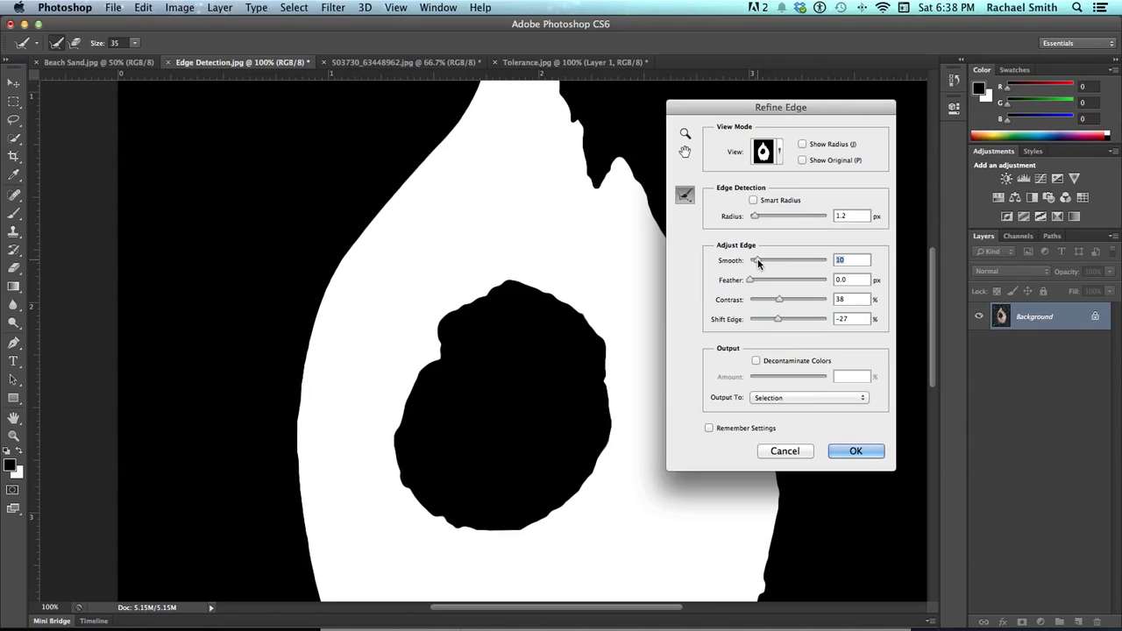
left_click(857, 451)
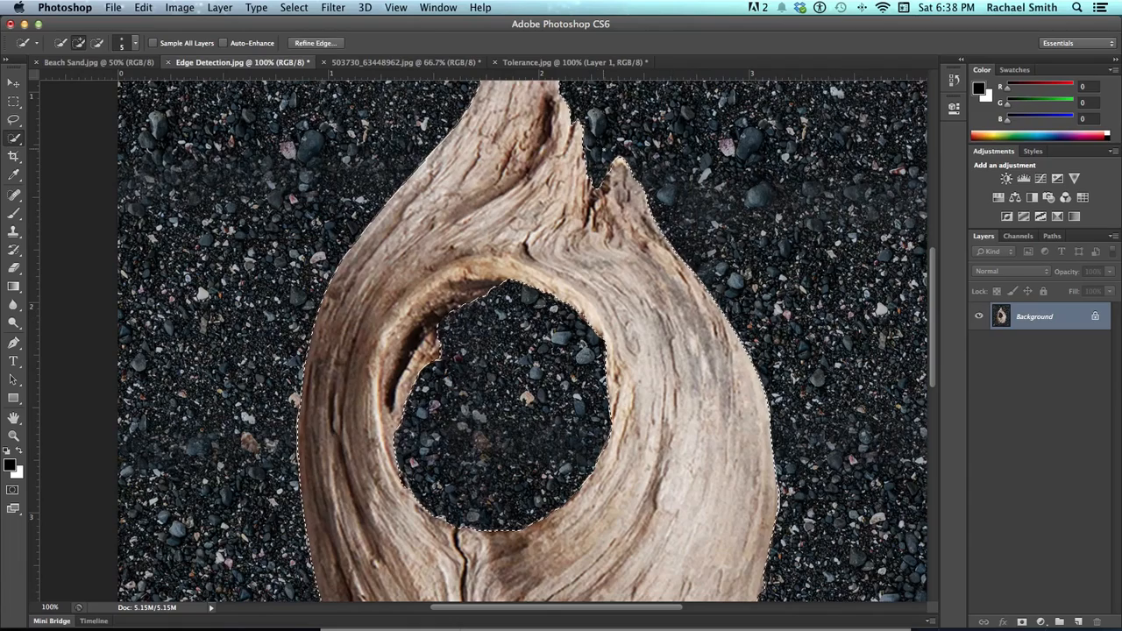
Invert the refined driftwood selection to select the surrounding pebbles and the pebbles inside the hole
left_click(626, 185)
left_click(626, 187)
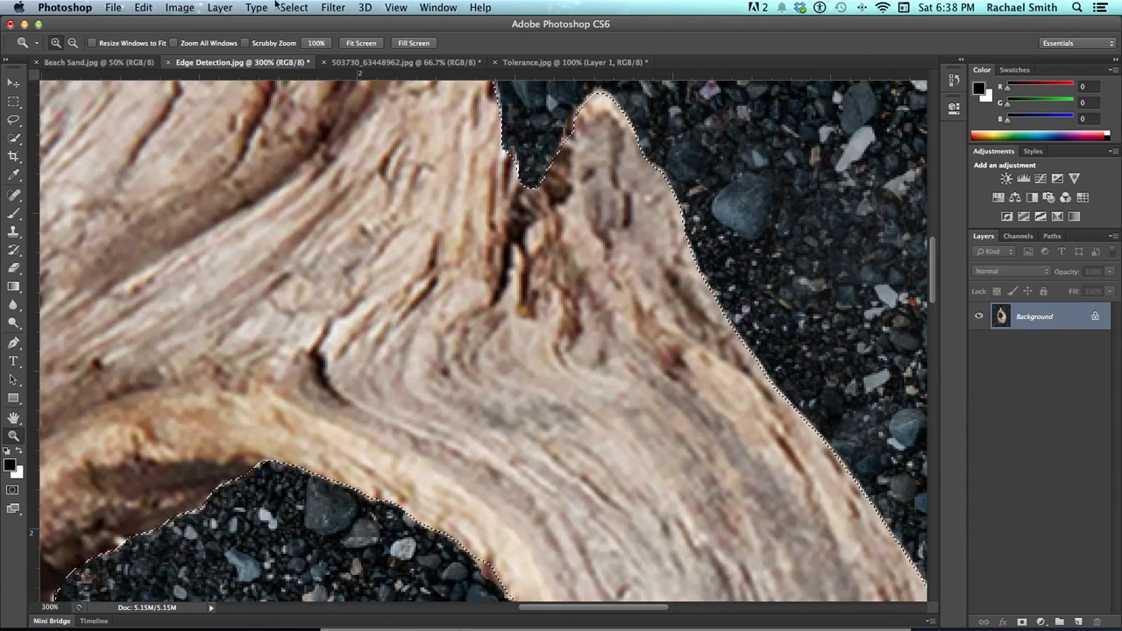
left_click(291, 7)
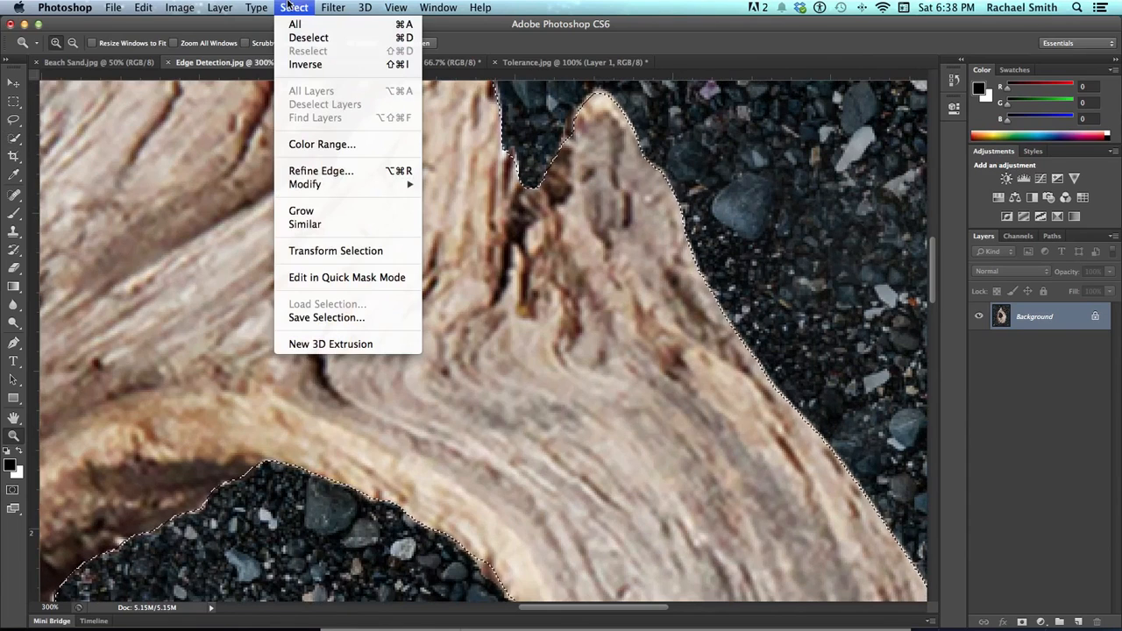
left_click(308, 65)
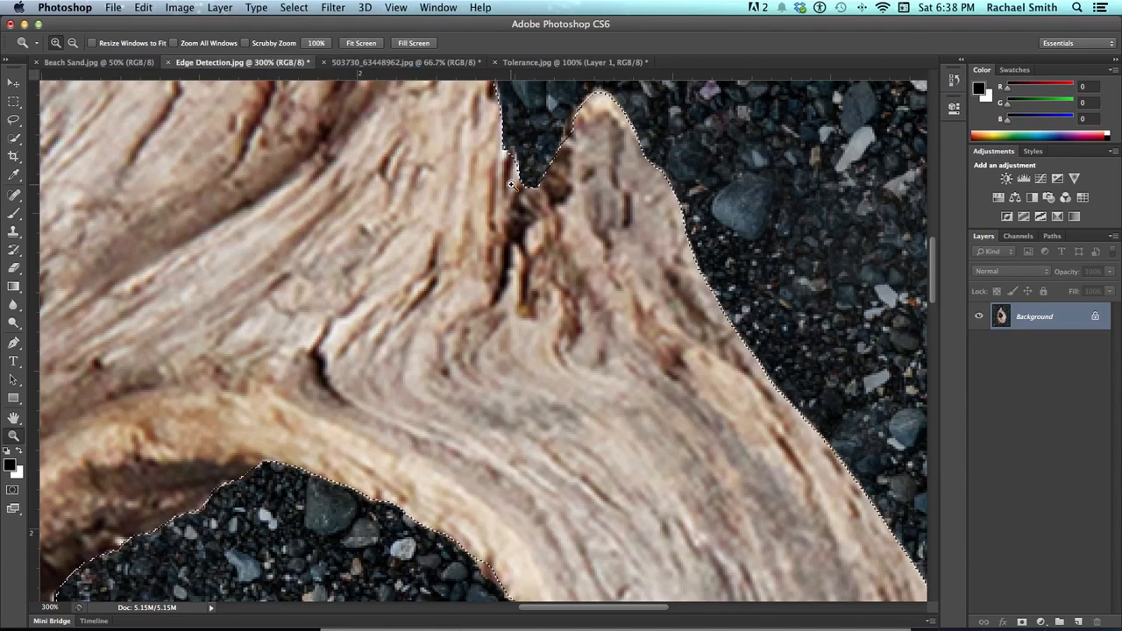
left_click(511, 184, "alt")
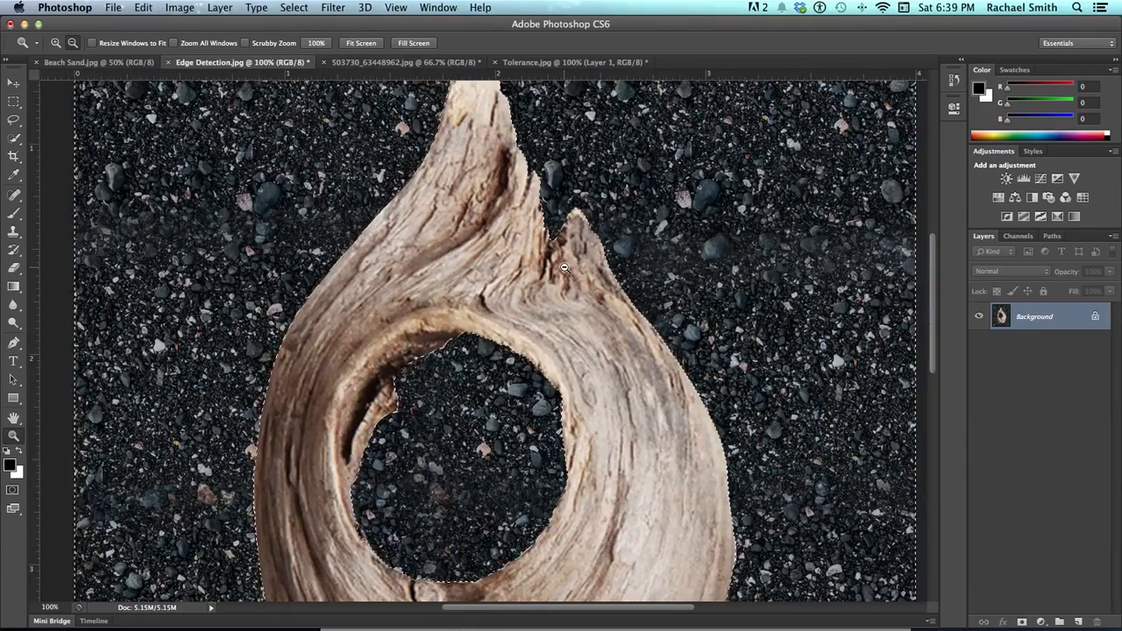
left_click(564, 266, "alt")
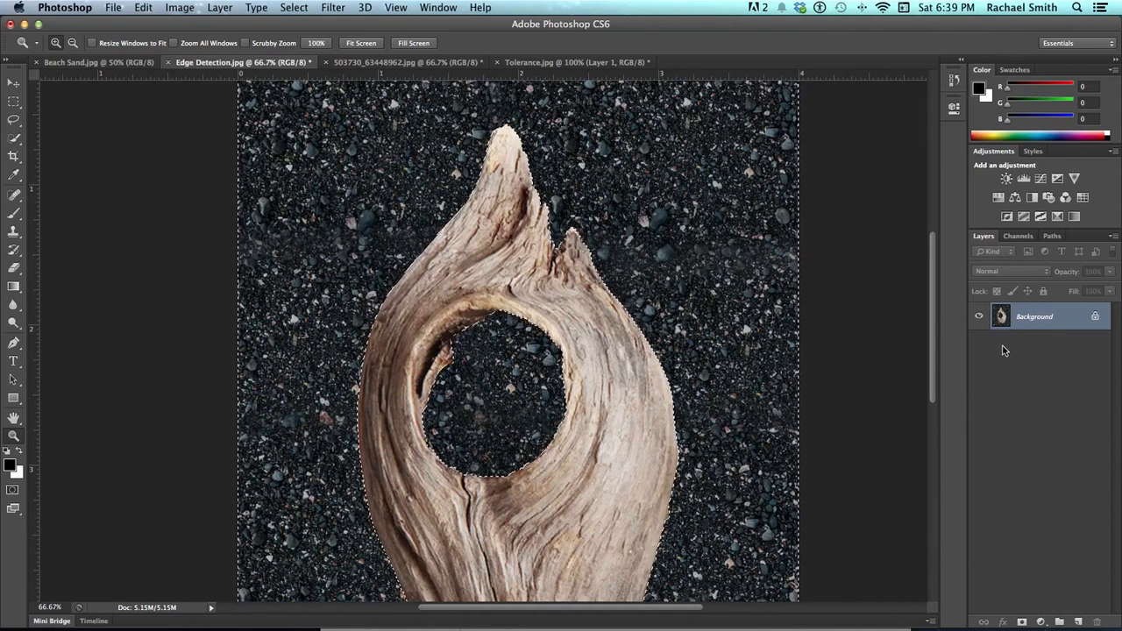
Convert the locked Background into a regular editable layer with the default name and settings
key("shift+BackSpace")
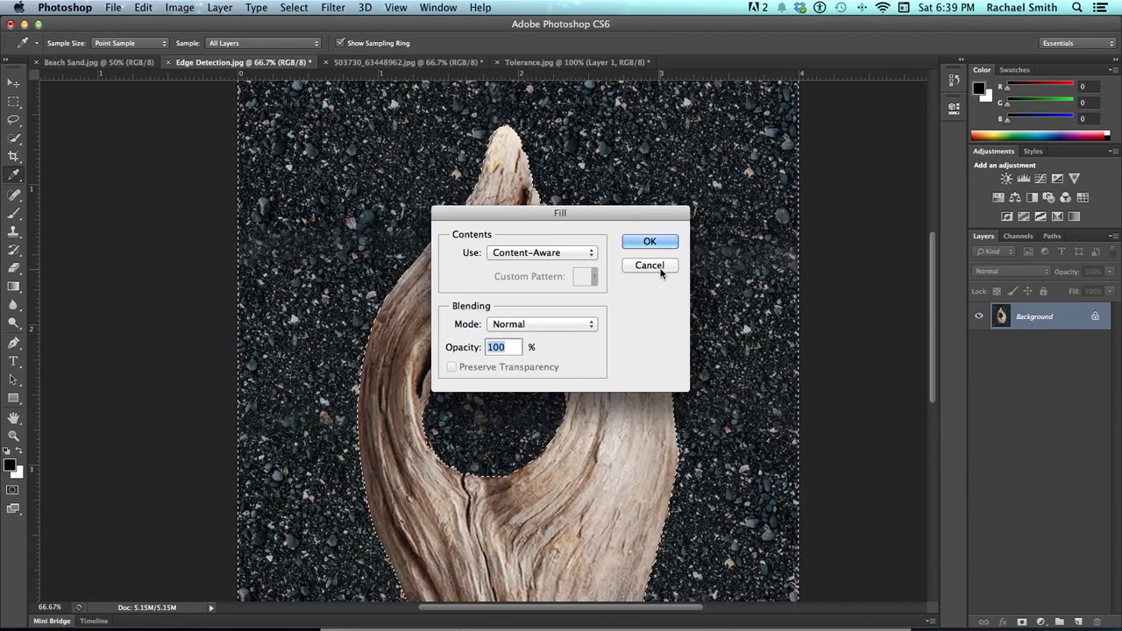
left_click(653, 266)
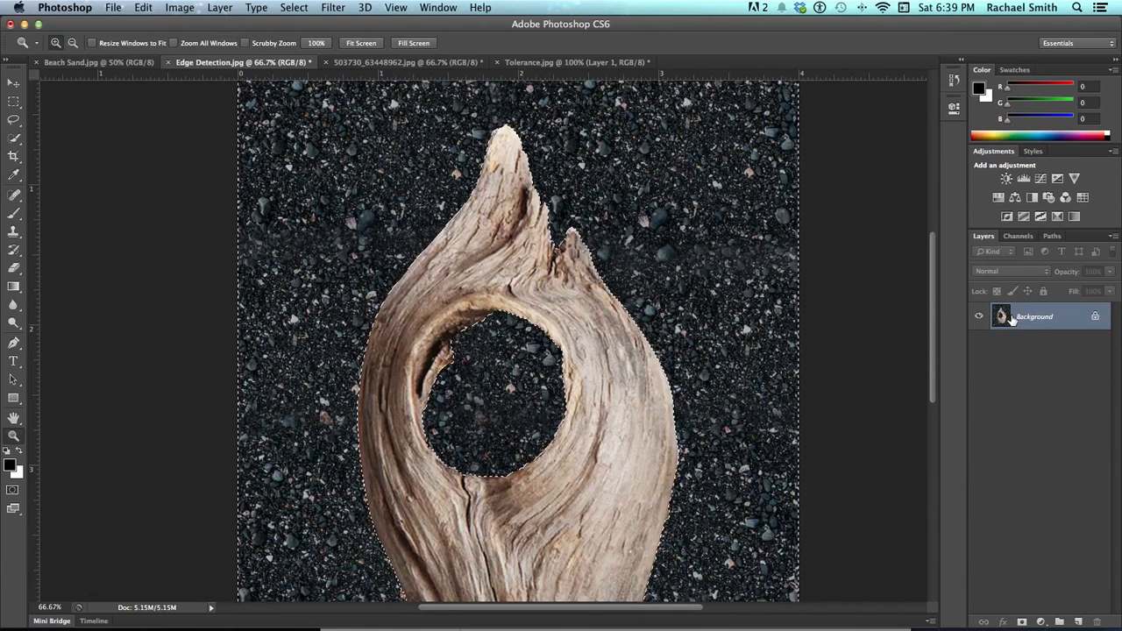
double_click(1035, 316)
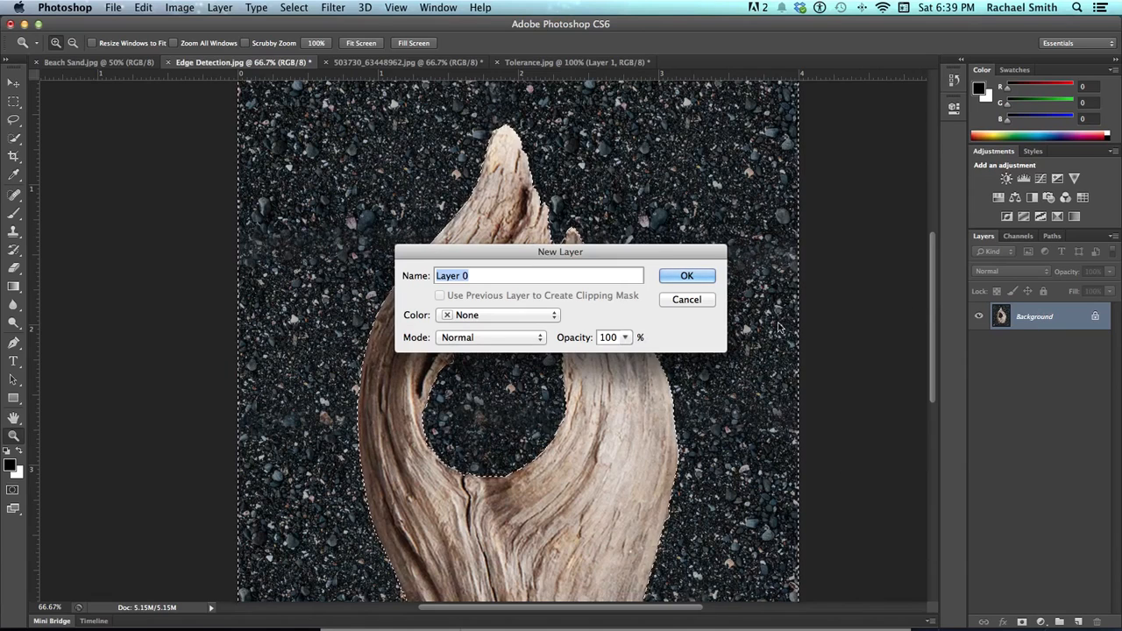
left_click(686, 276)
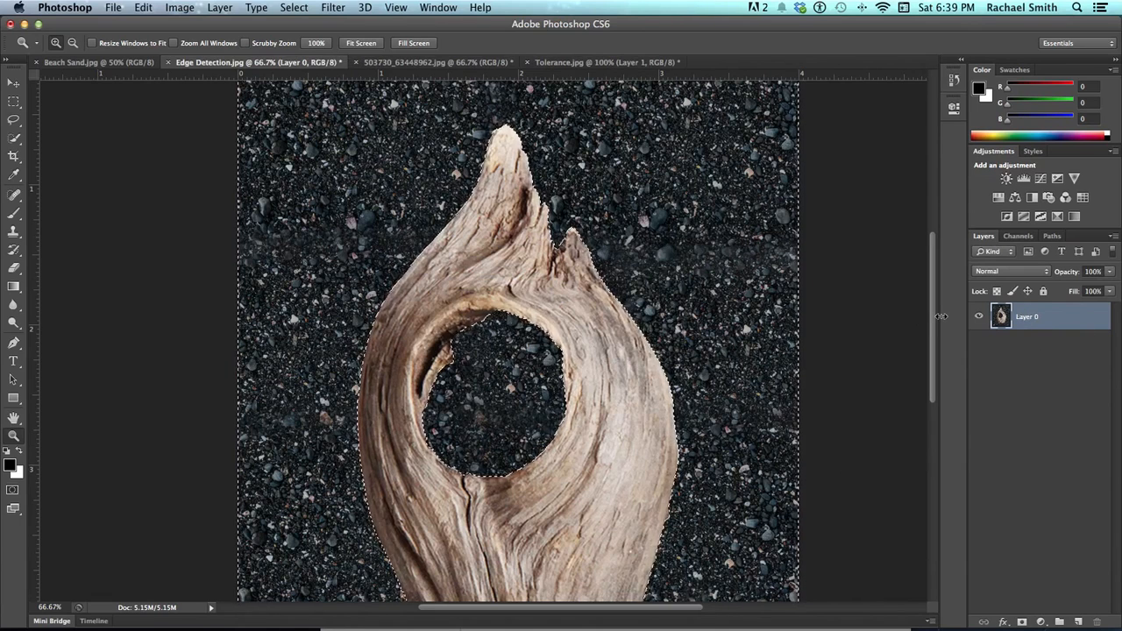
Delete the selected pebble background around and inside the driftwood, and remove the selection
key("Delete")
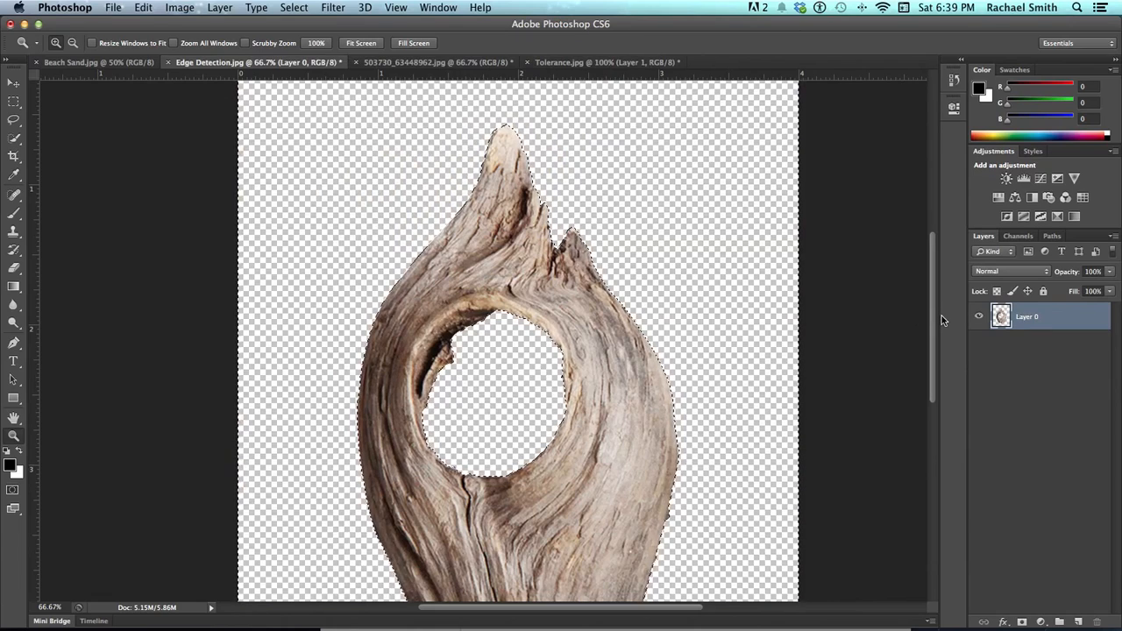
scroll(561, 280, "down", 5)
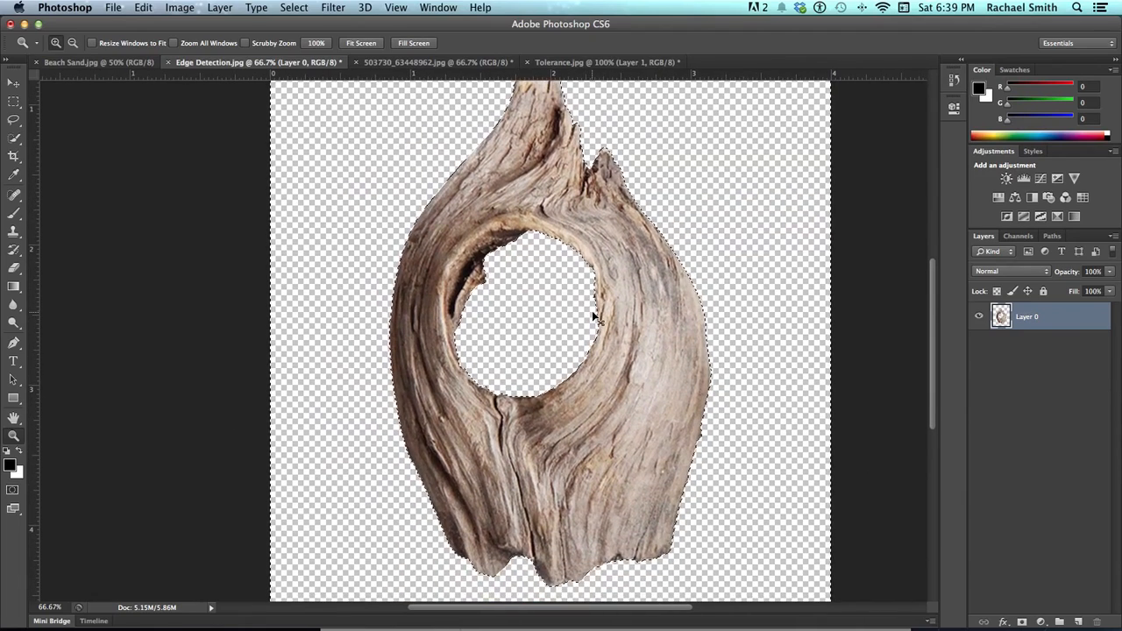
key("super+d")
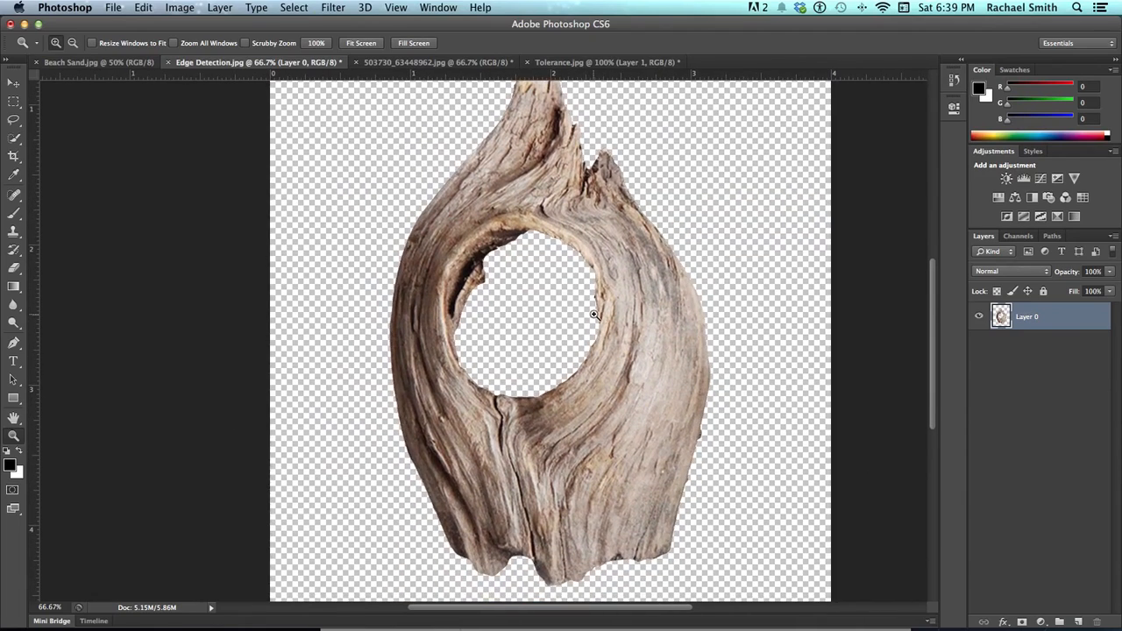
scroll(605, 312, "up", 5)
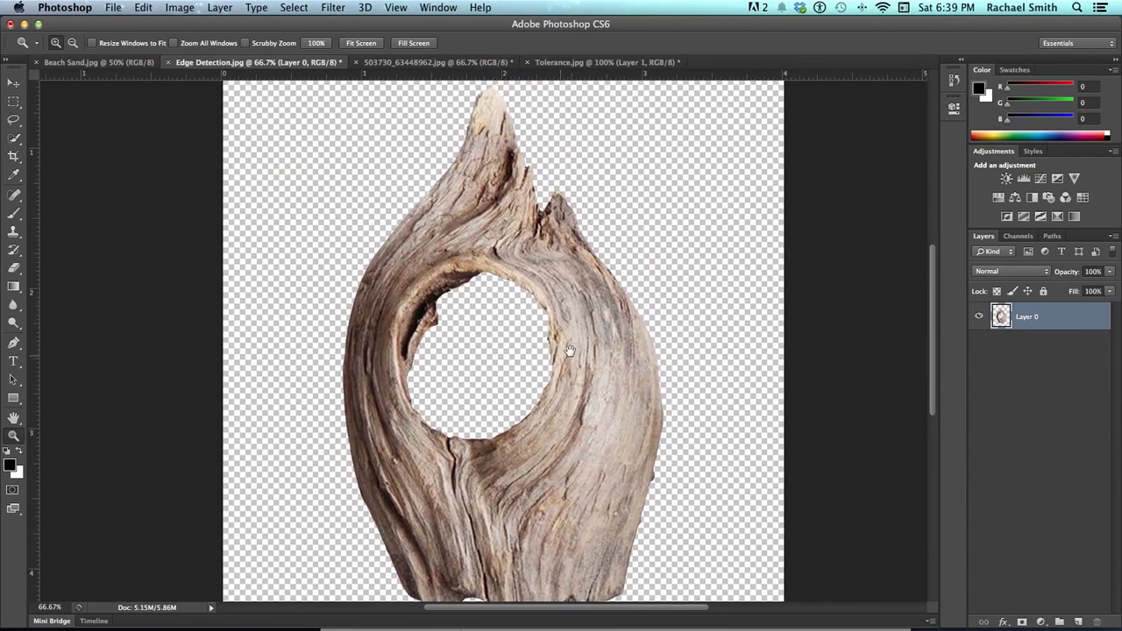
Copy the whole Beach Sand.jpg image, paste it into Edge Detection.jpg, and place it beneath the driftwood layer
key("super+0")
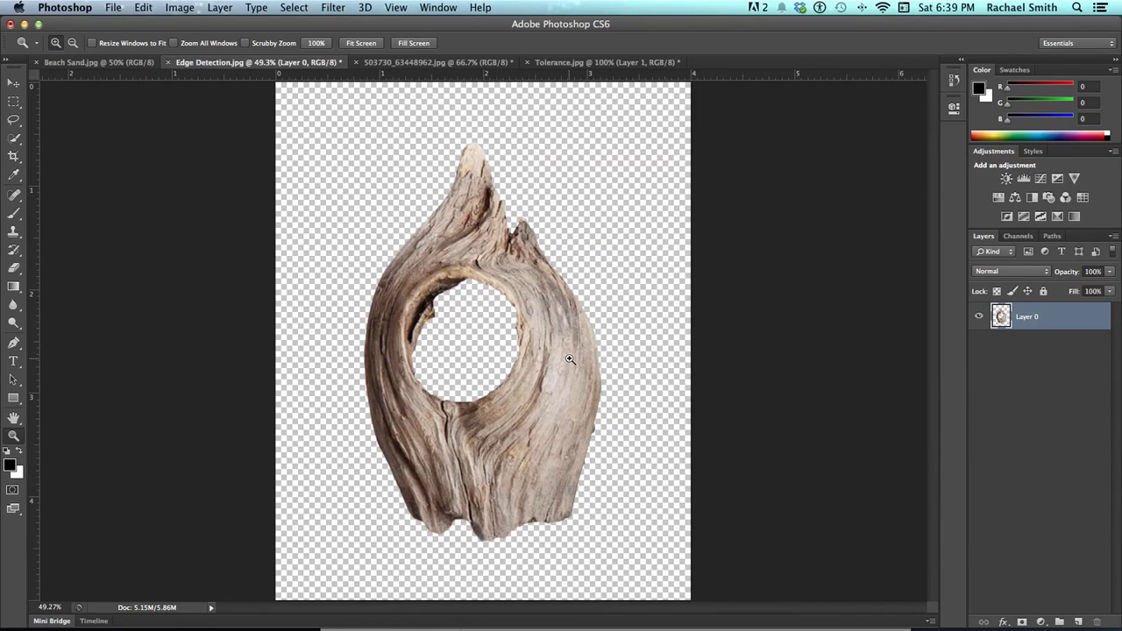
left_click(98, 63)
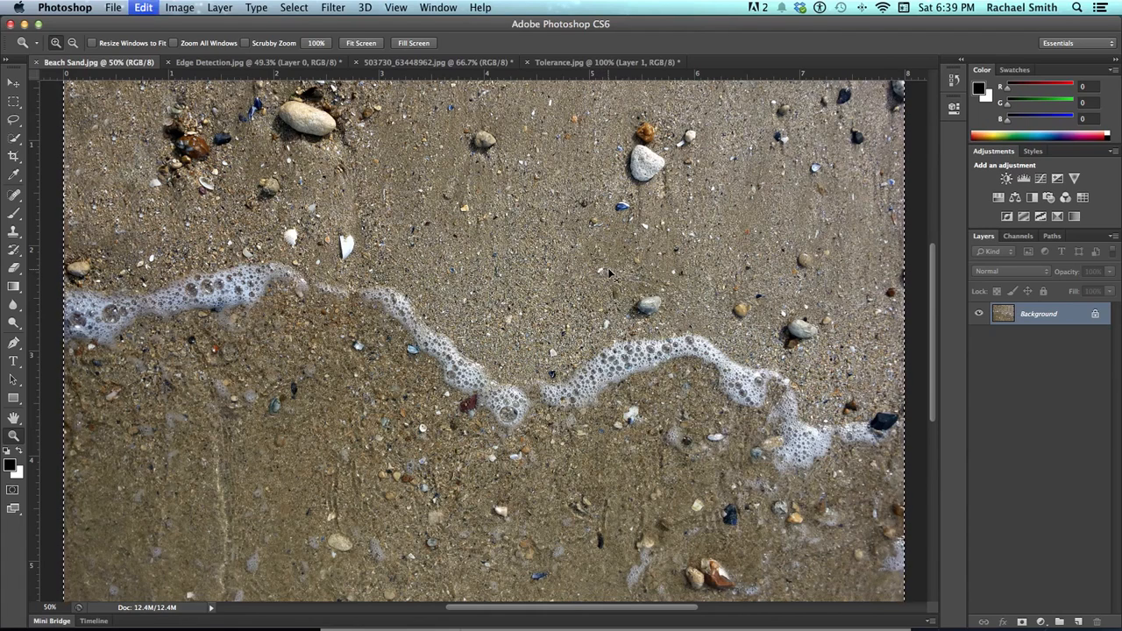
left_click(244, 63)
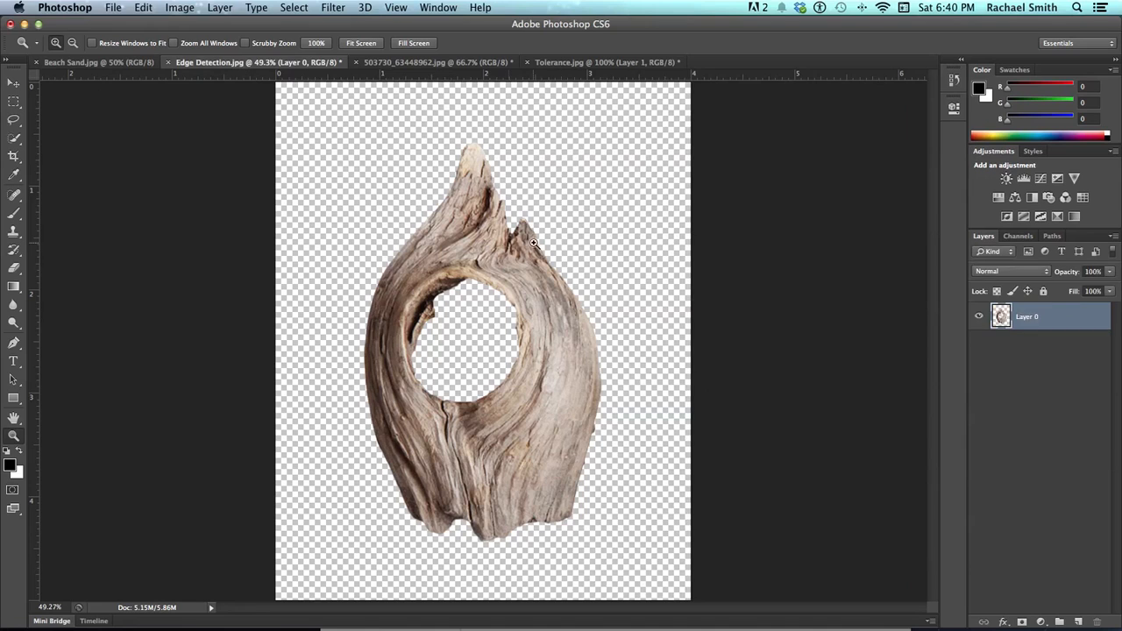
key("super+v")
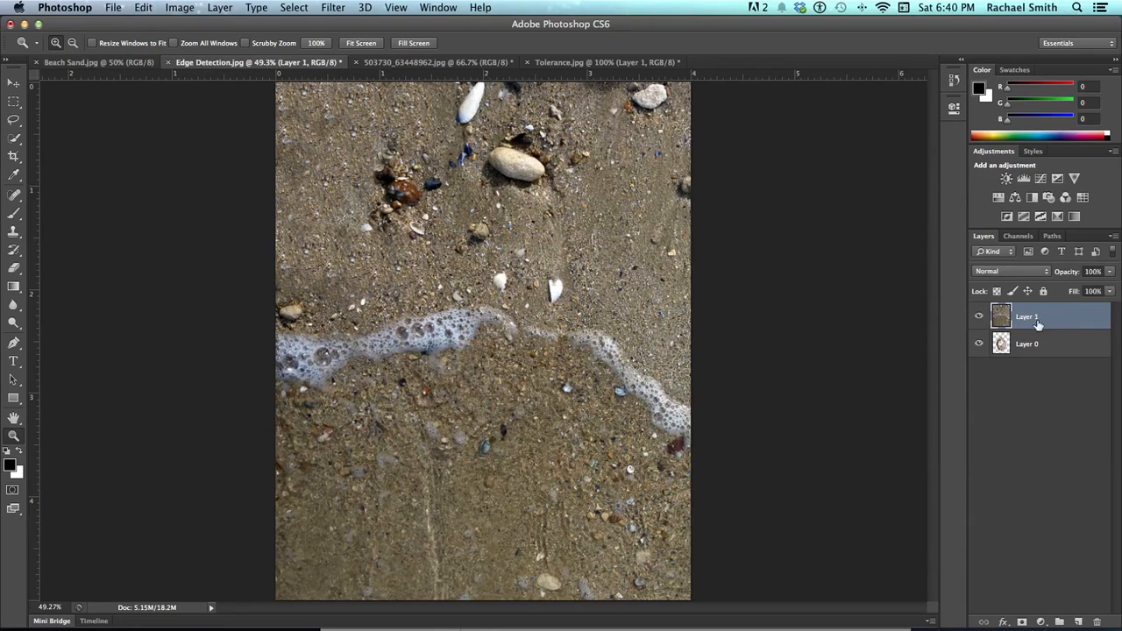
left_click_drag(1069, 317, 1067, 352)
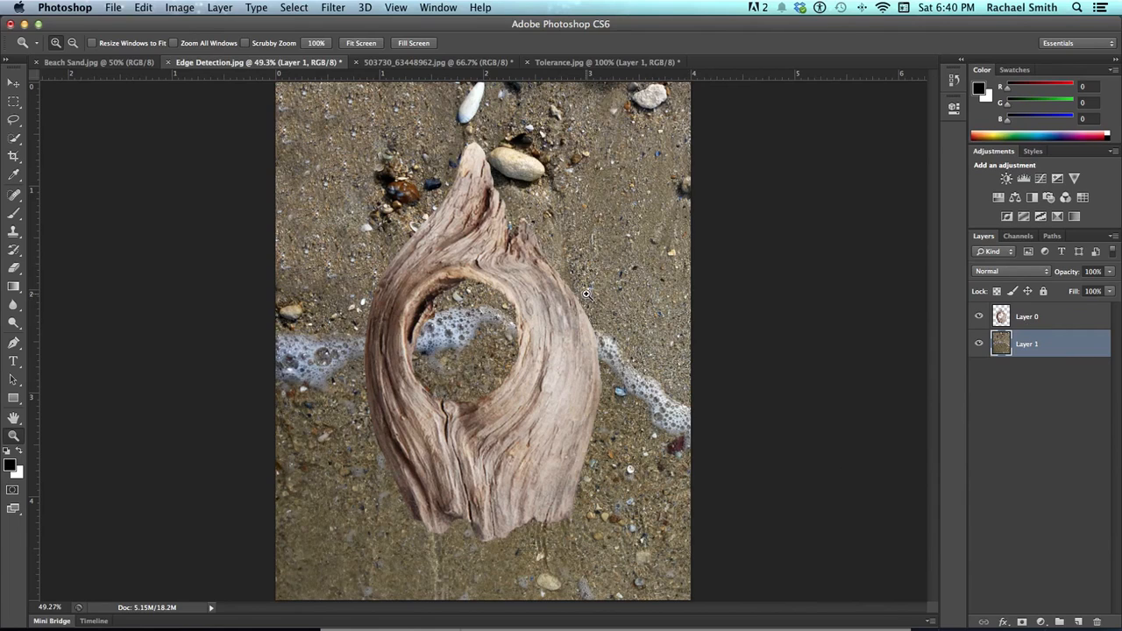
Apply a Levels adjustment to the driftwood layer, setting the Red channel's midtone input level to 0.87
left_click(471, 254)
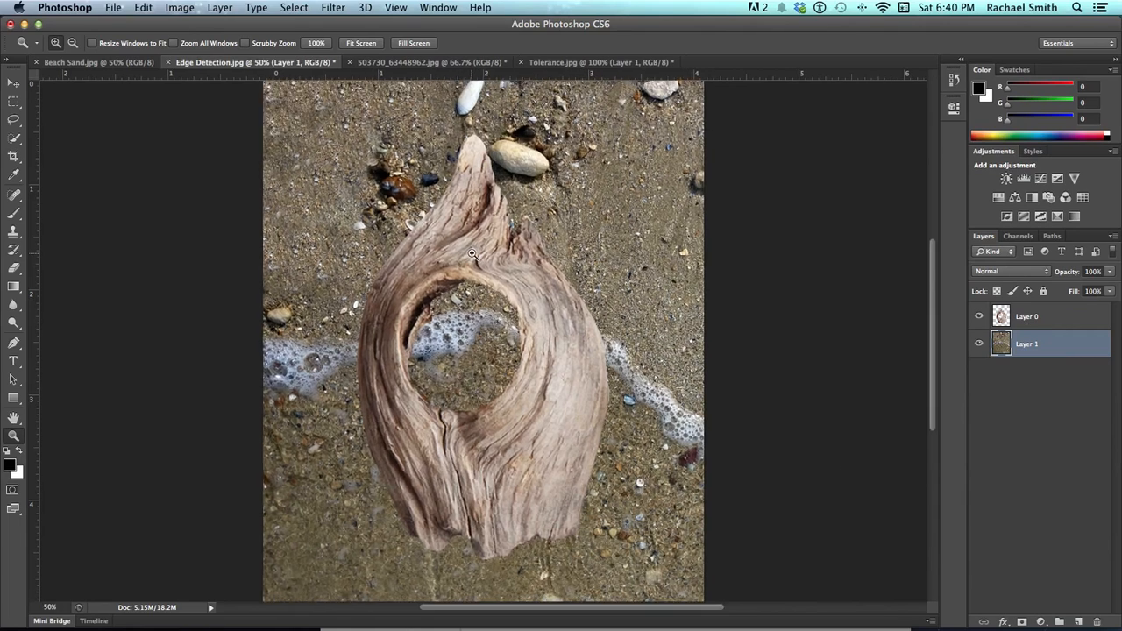
left_click(472, 253)
scroll(472, 245, "down", 2)
scroll(472, 245, "right", 3)
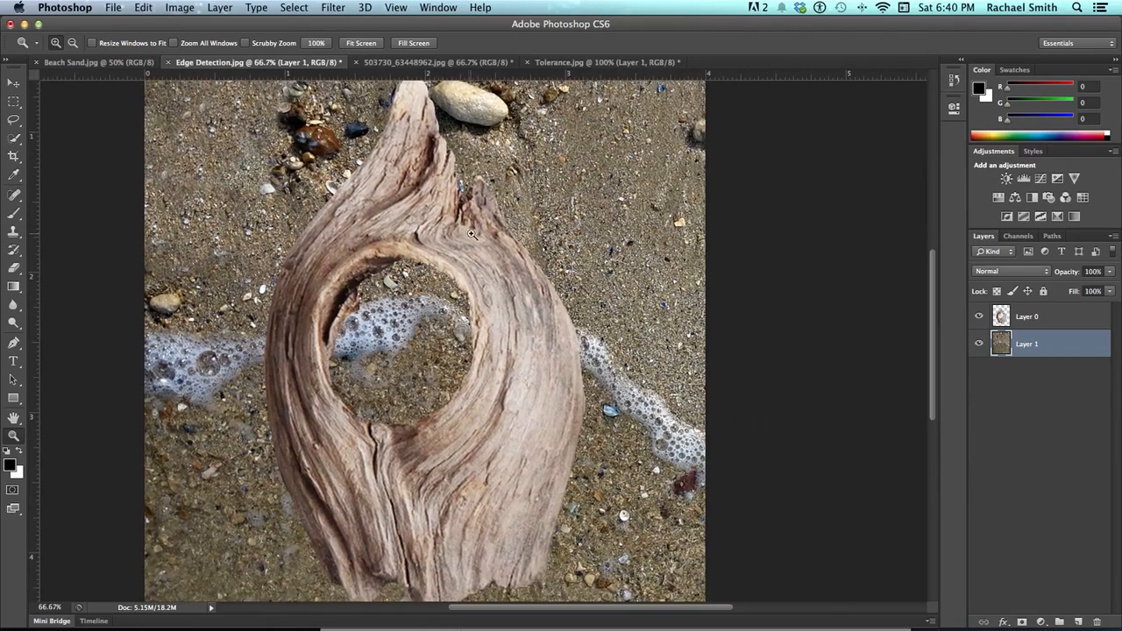
left_click(472, 234)
left_click_drag(471, 234, 471, 272)
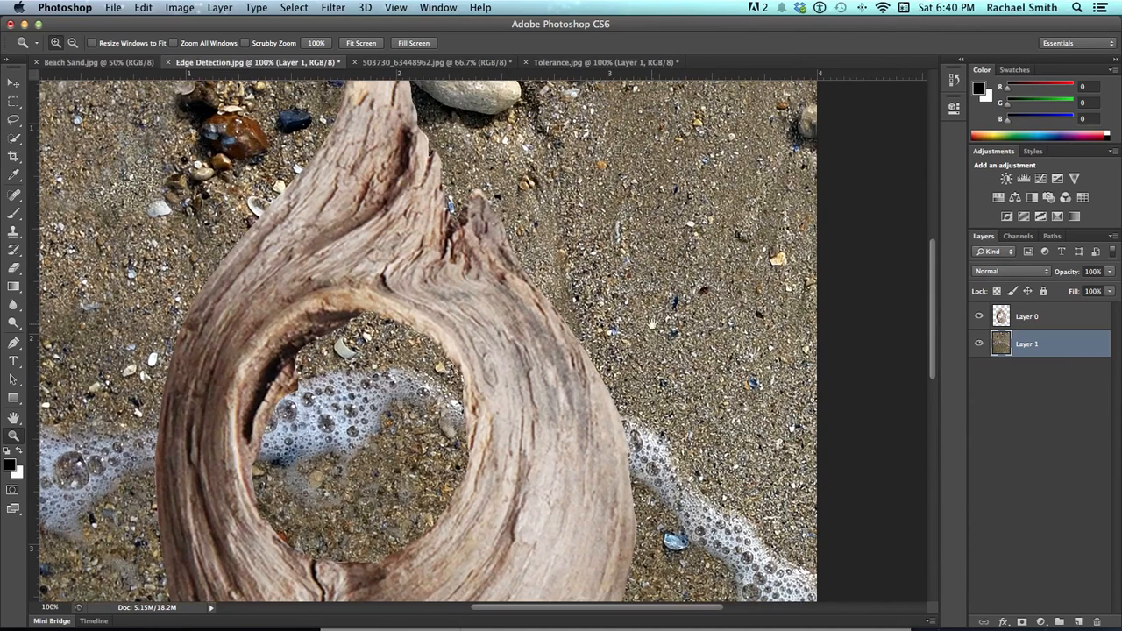
left_click(1062, 318)
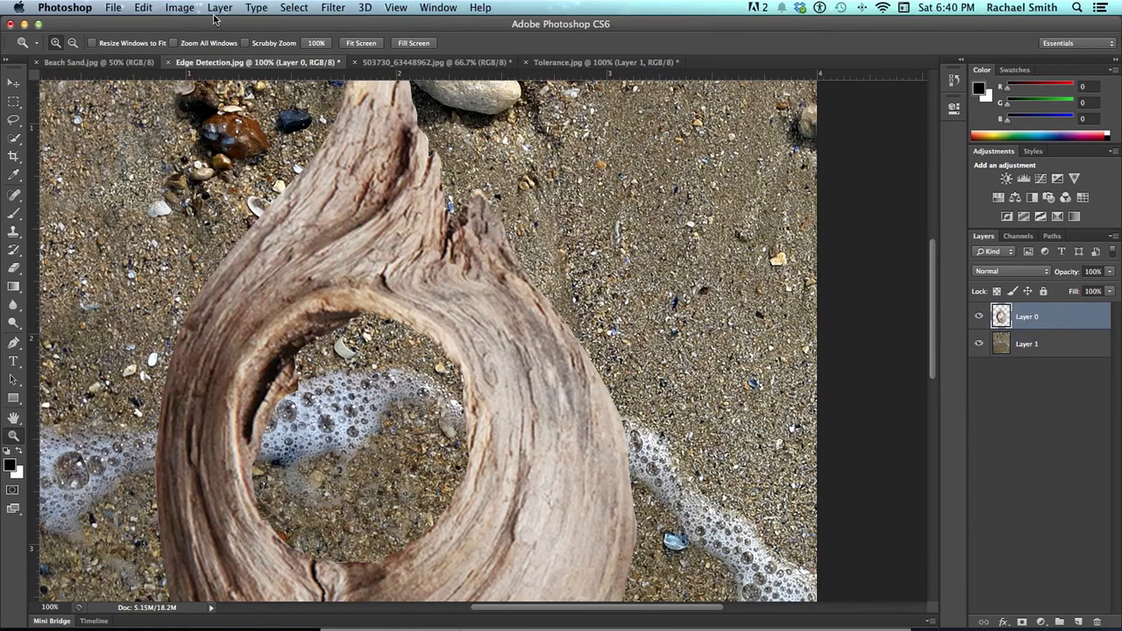
left_click(180, 7)
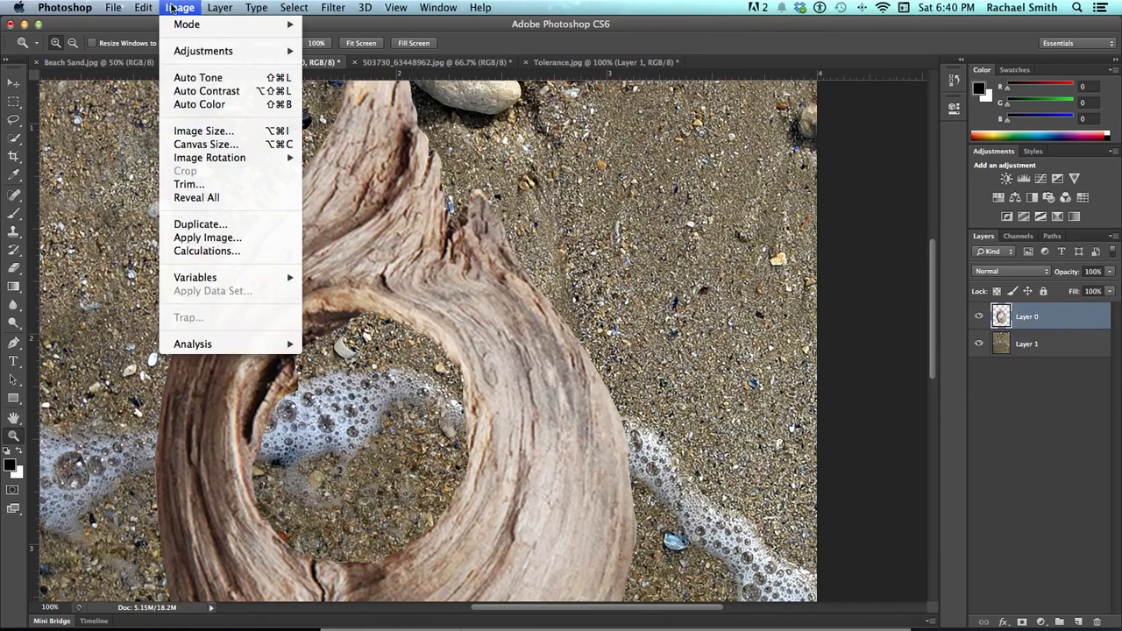
mouse_move(173, 26)
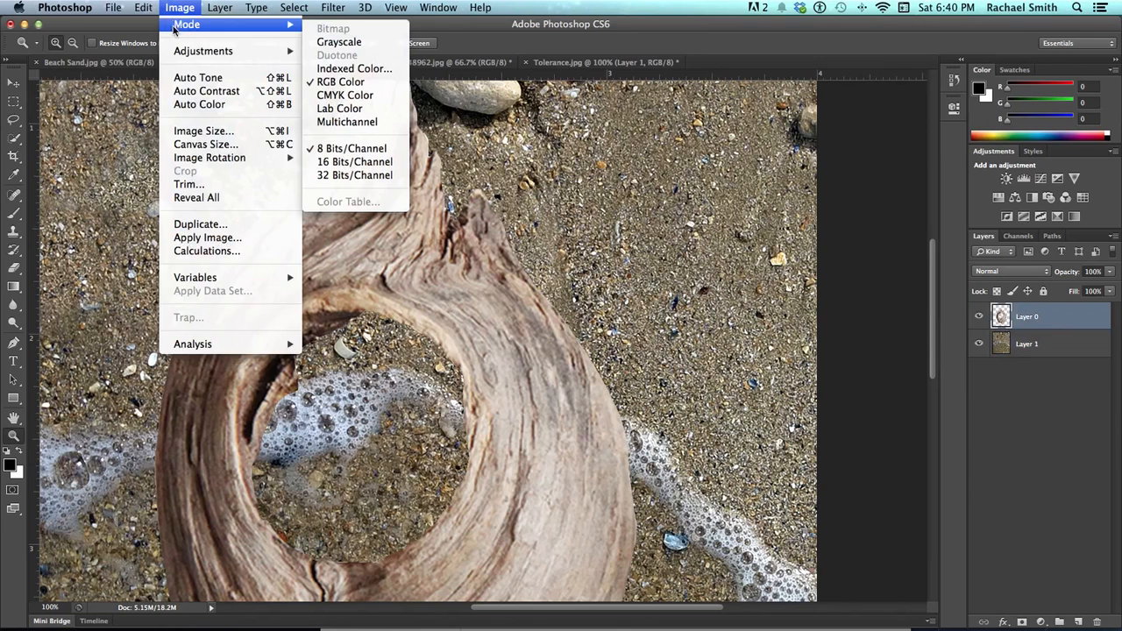
mouse_move(197, 51)
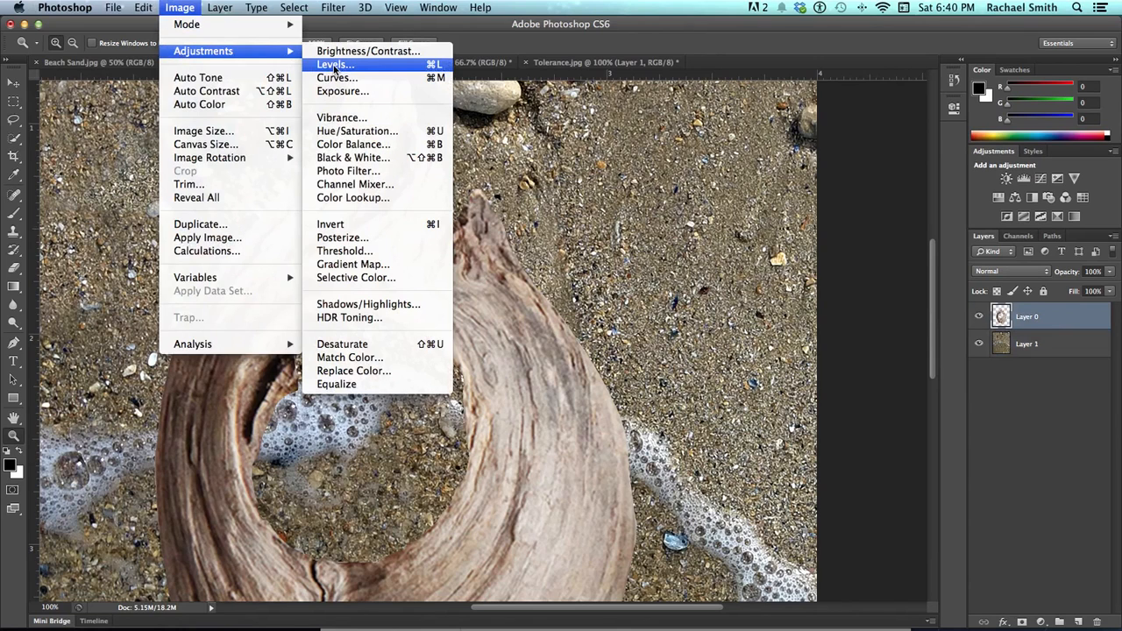
left_click(334, 64)
left_click_drag(698, 176, 763, 187)
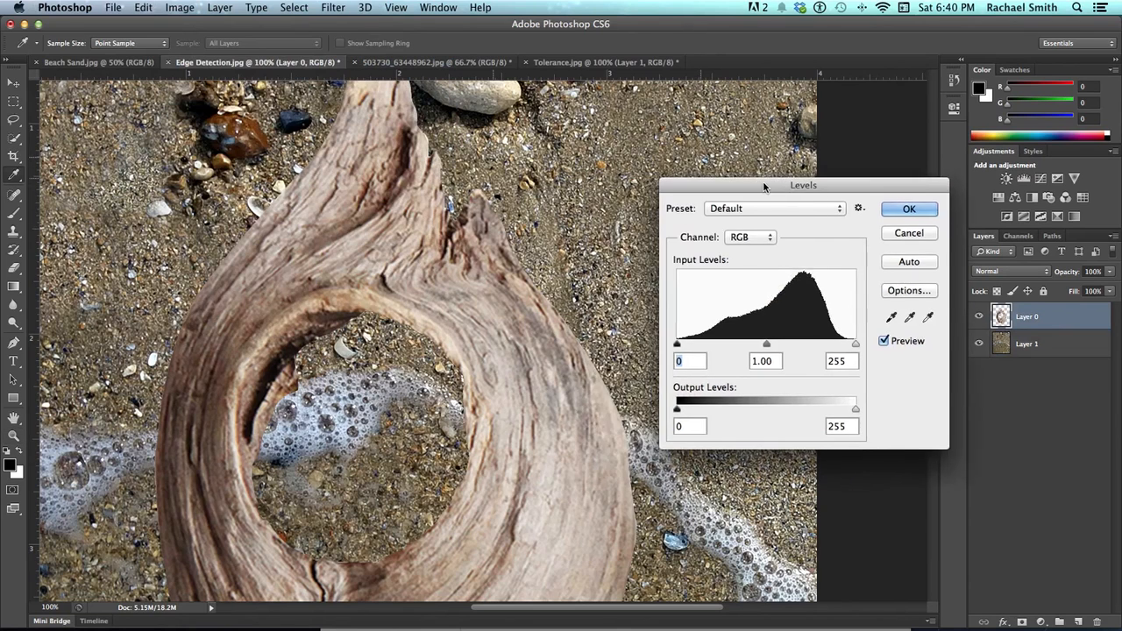
left_click(759, 237)
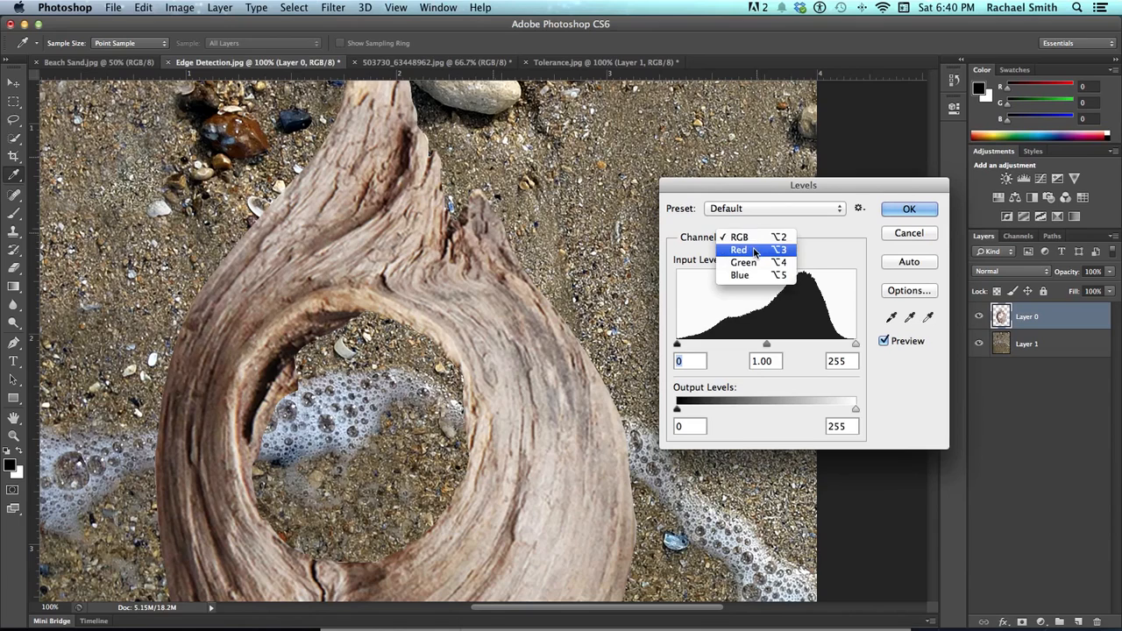
left_click(753, 251)
mouse_move(767, 347)
left_mouse_down()
mouse_move(757, 347)
mouse_move(775, 352)
left_mouse_up()
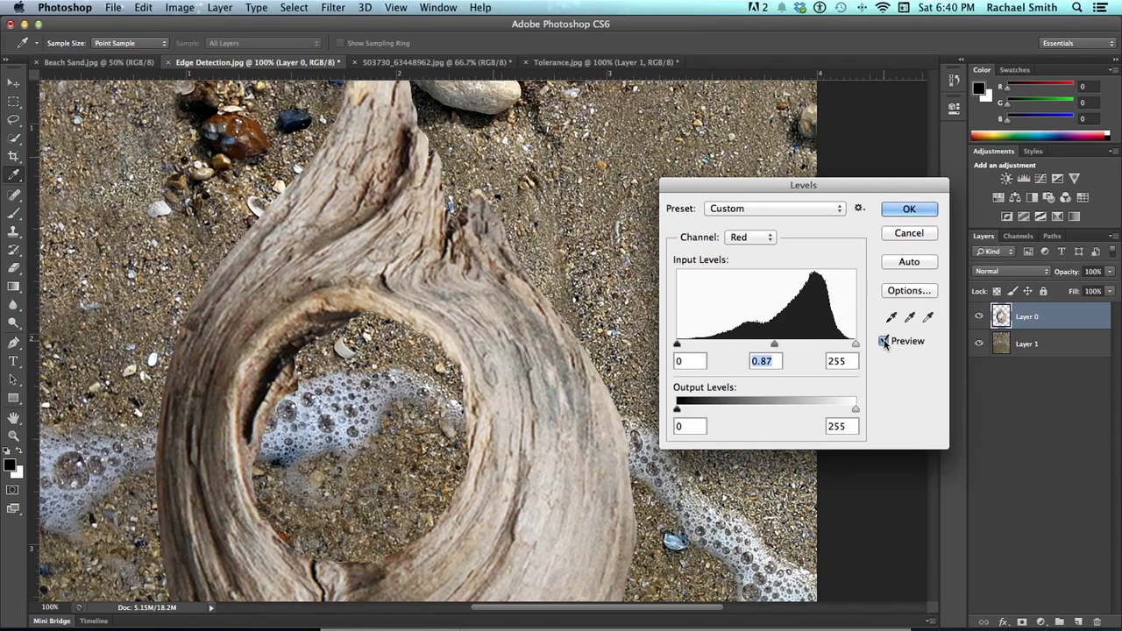
left_click(903, 211)
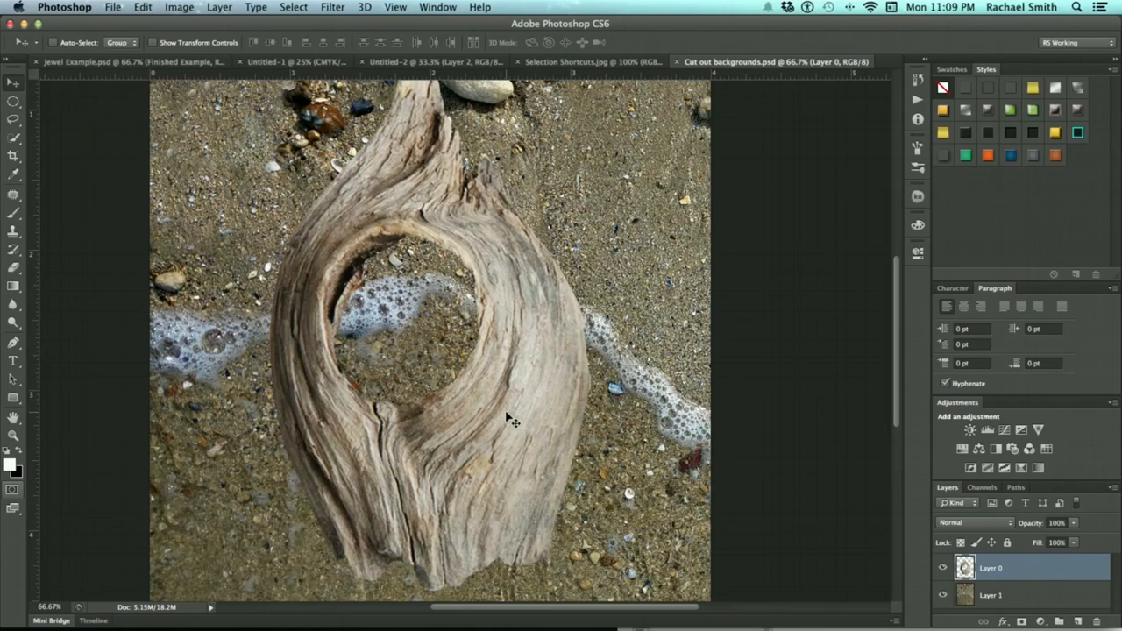
Add a Drop Shadow effect to the driftwood layer in Cut out backgrounds.psd, with a distance of 25 px
scroll(500, 191, "up", 3)
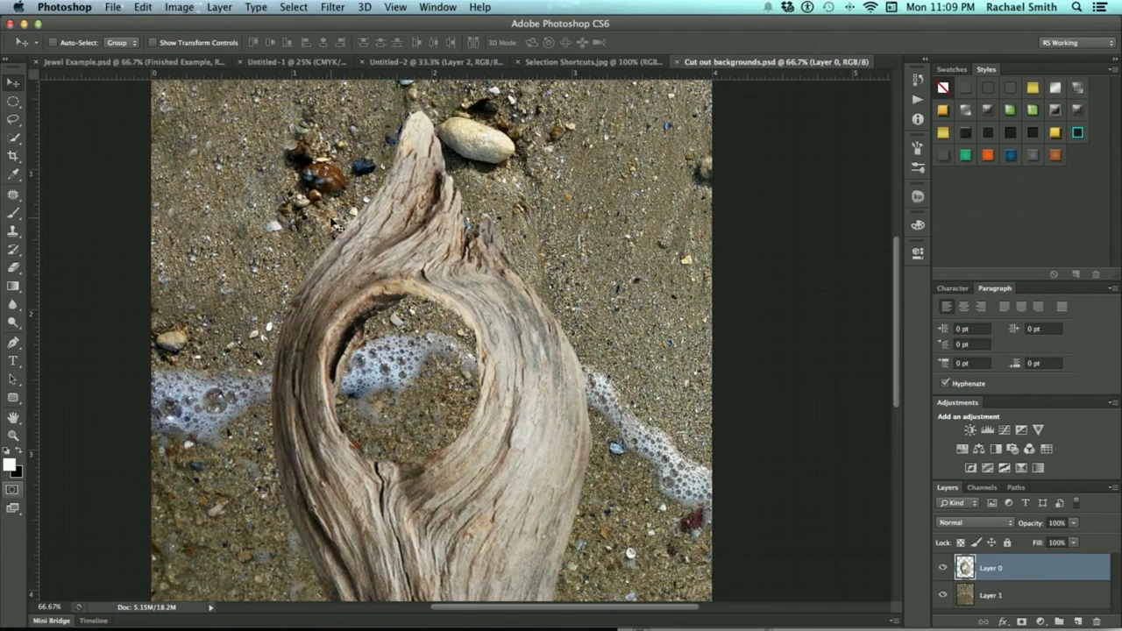
scroll(443, 303, "down", 3)
scroll(444, 303, "right", 2)
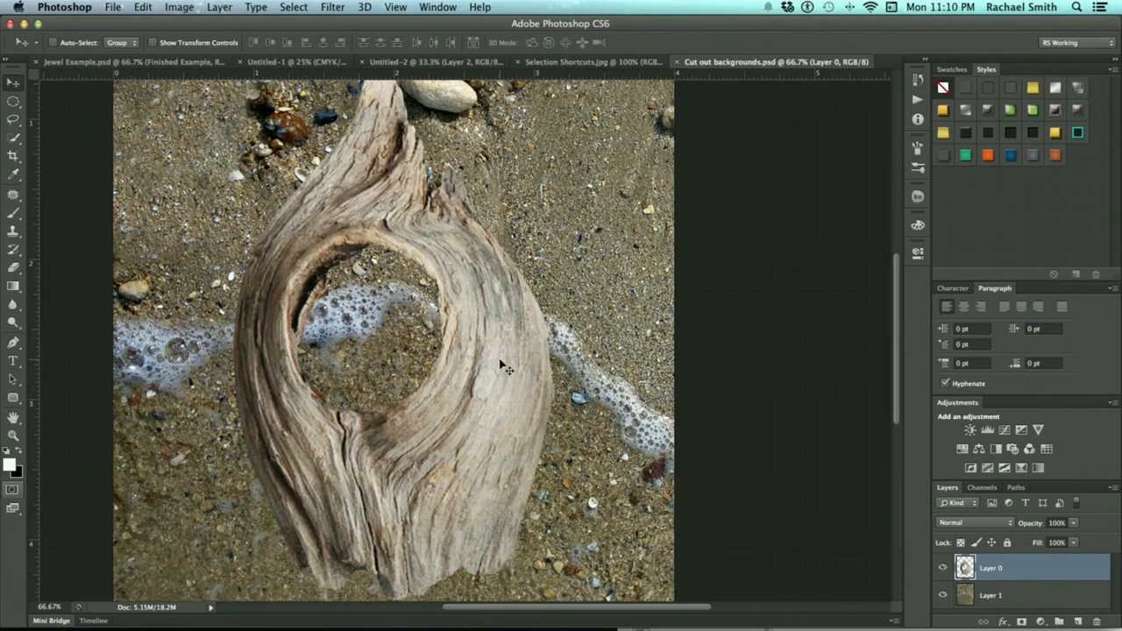
left_click_drag(521, 368, 508, 396)
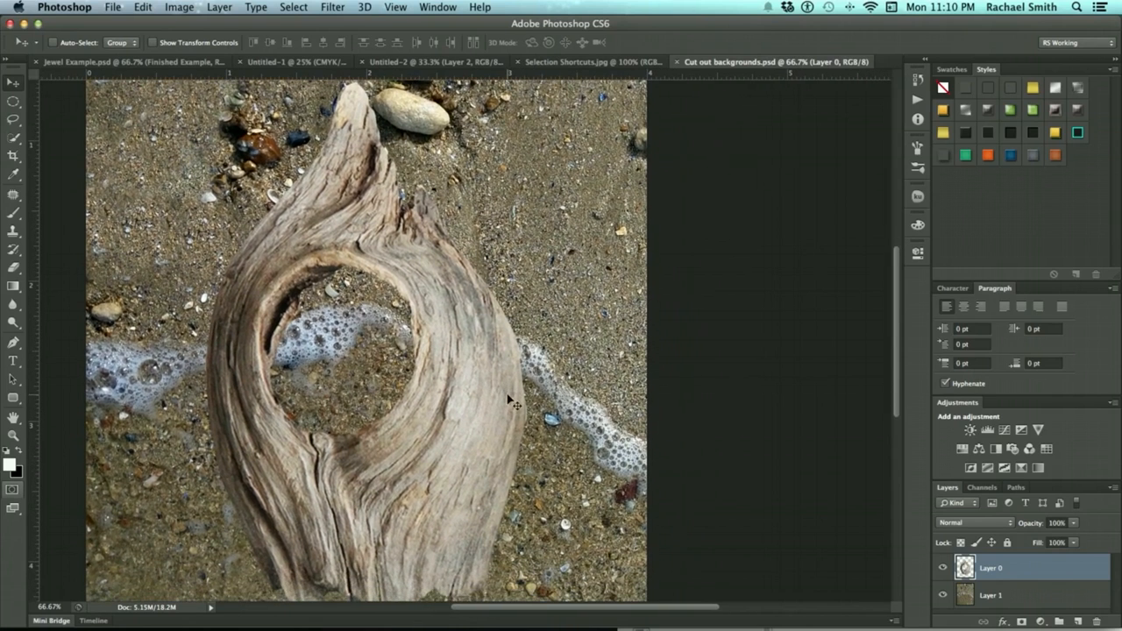
double_click(1045, 573)
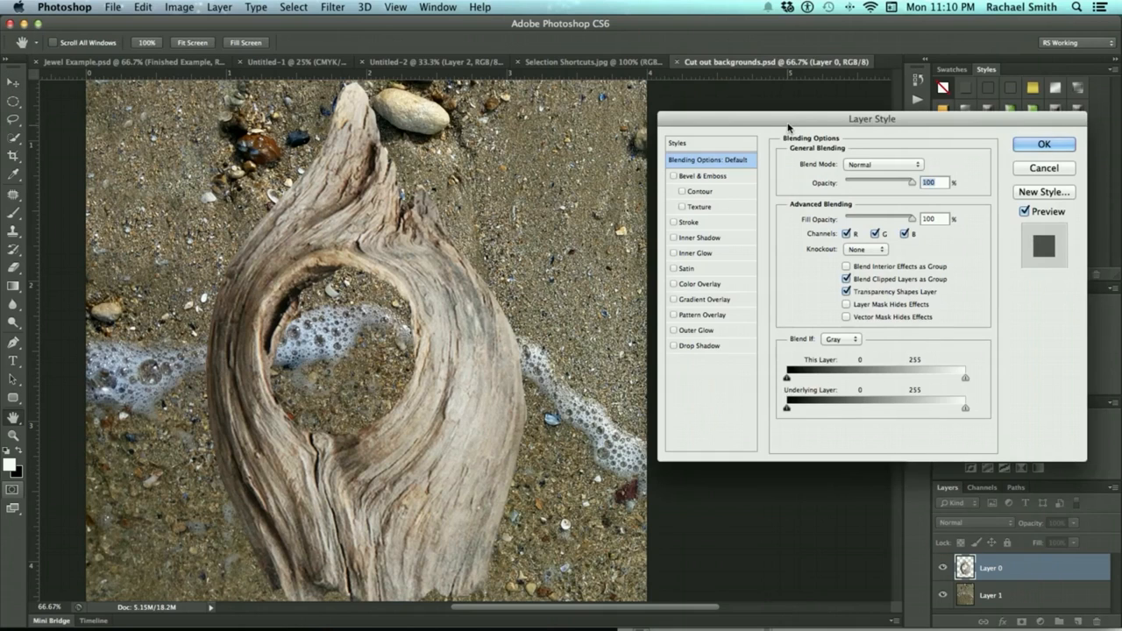
left_click_drag(788, 128, 753, 140)
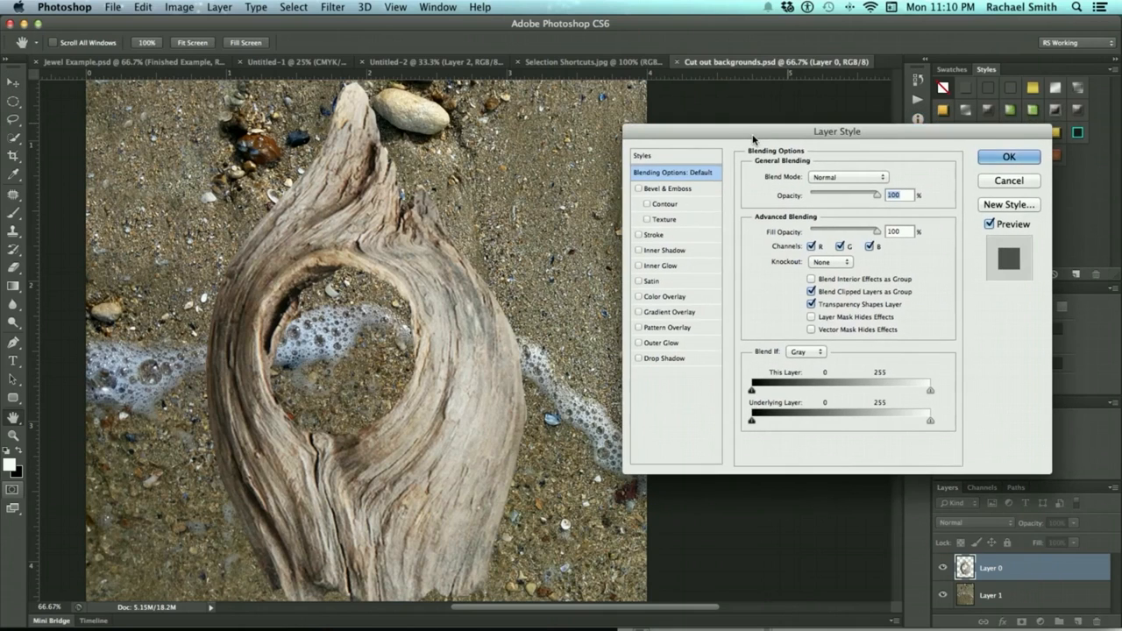
left_click(664, 360)
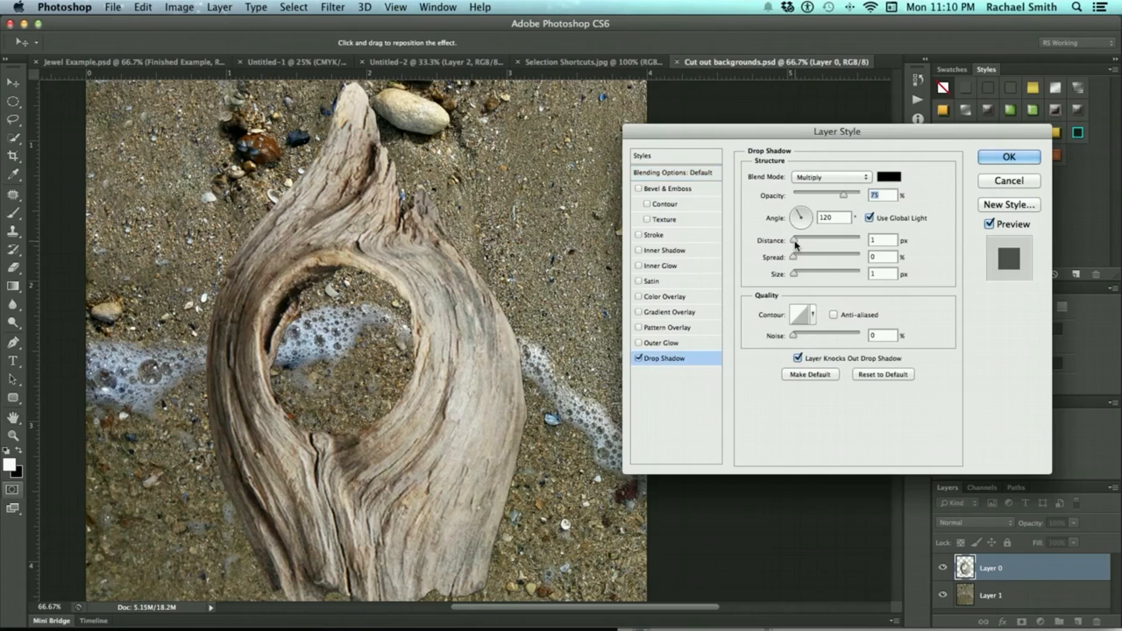
left_click_drag(795, 245, 810, 246)
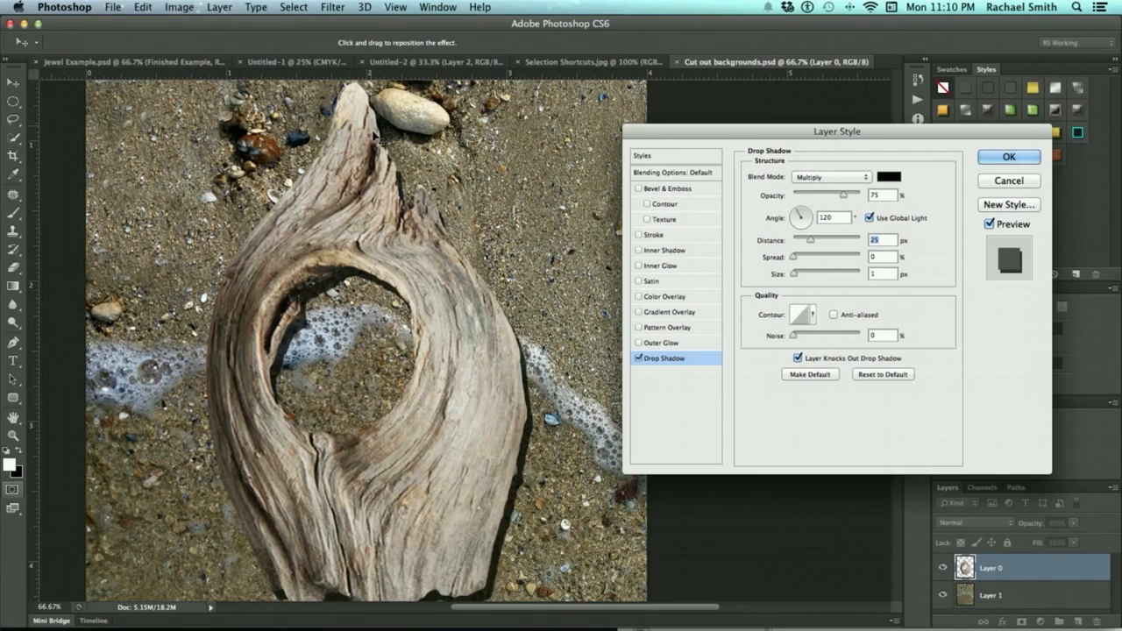
Set the drop shadow's angle to 57° and its distance to 31 px
left_click(797, 212)
left_click_drag(796, 212, 810, 212)
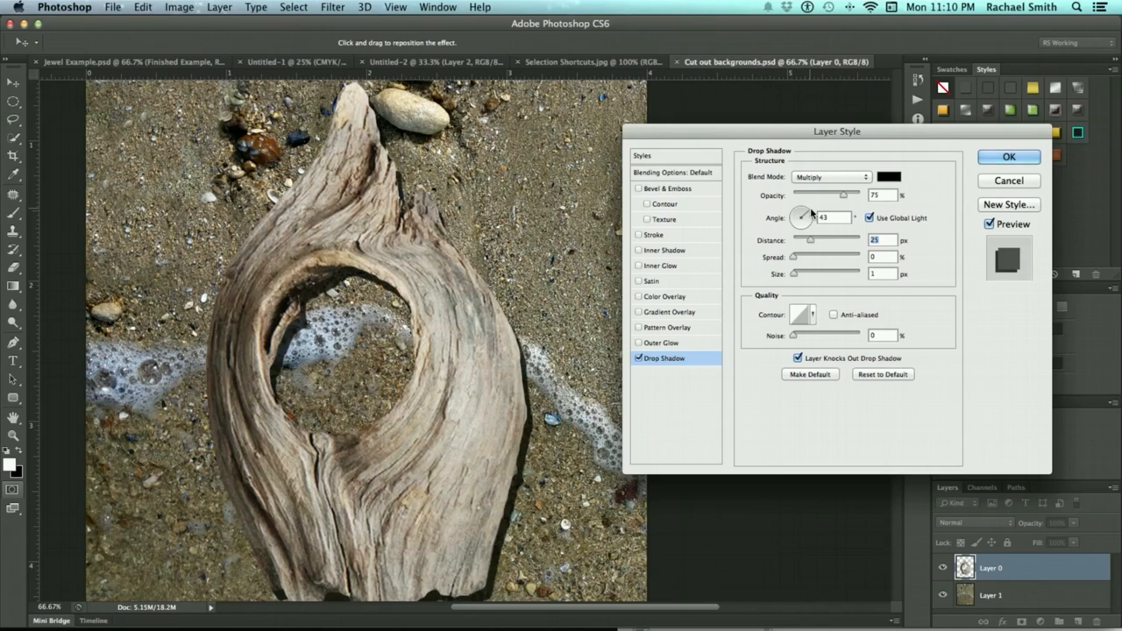
key("shift+Tab")
left_click_drag(811, 209, 810, 204)
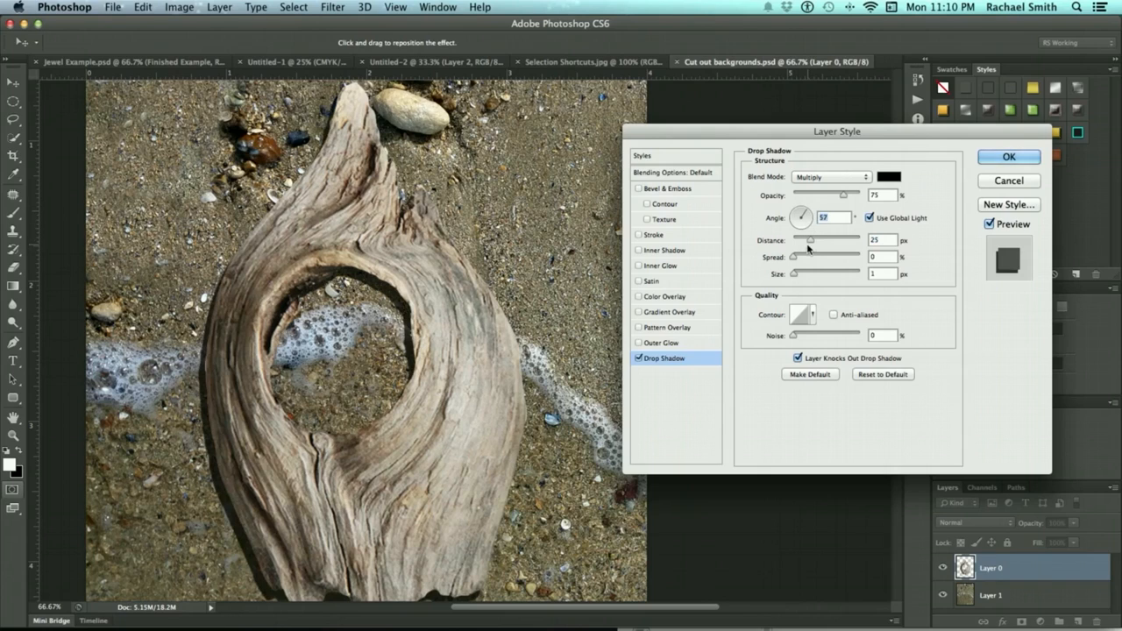
left_click_drag(812, 240, 814, 241)
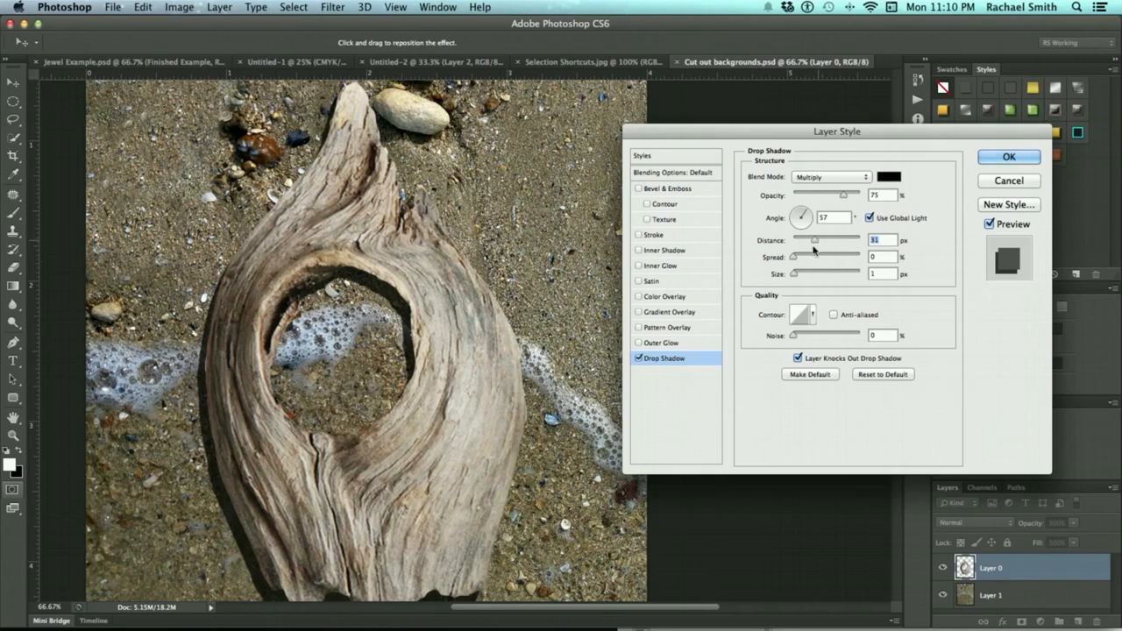
Soften the drop shadow with a spread of 9% and a size of 24 px
scroll(537, 244, "down", 2)
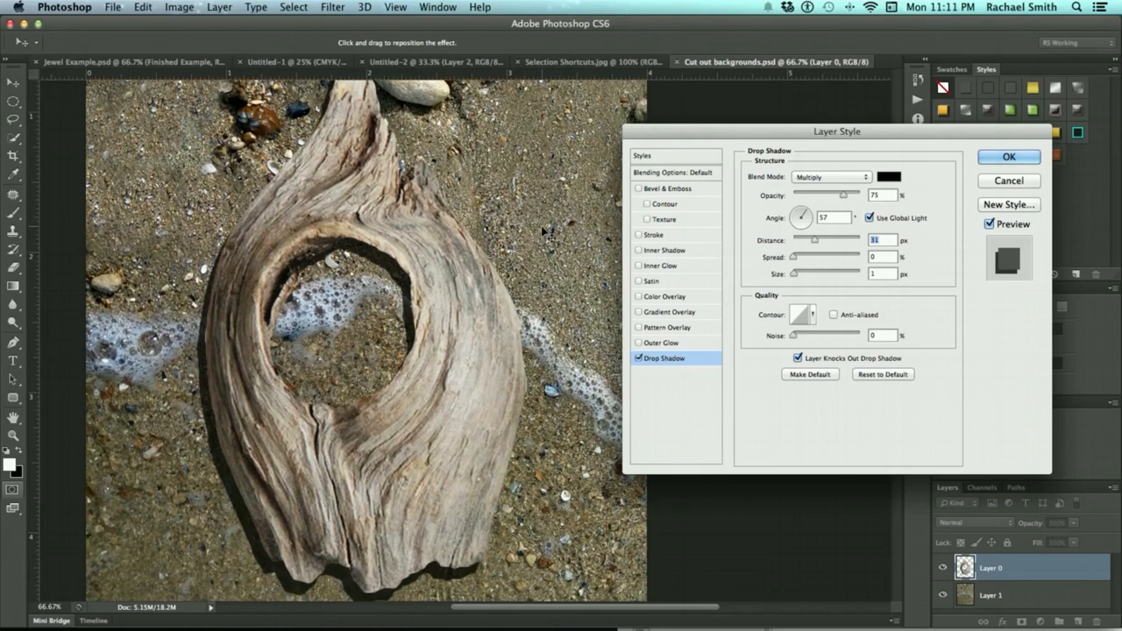
scroll(457, 266, "up", 2)
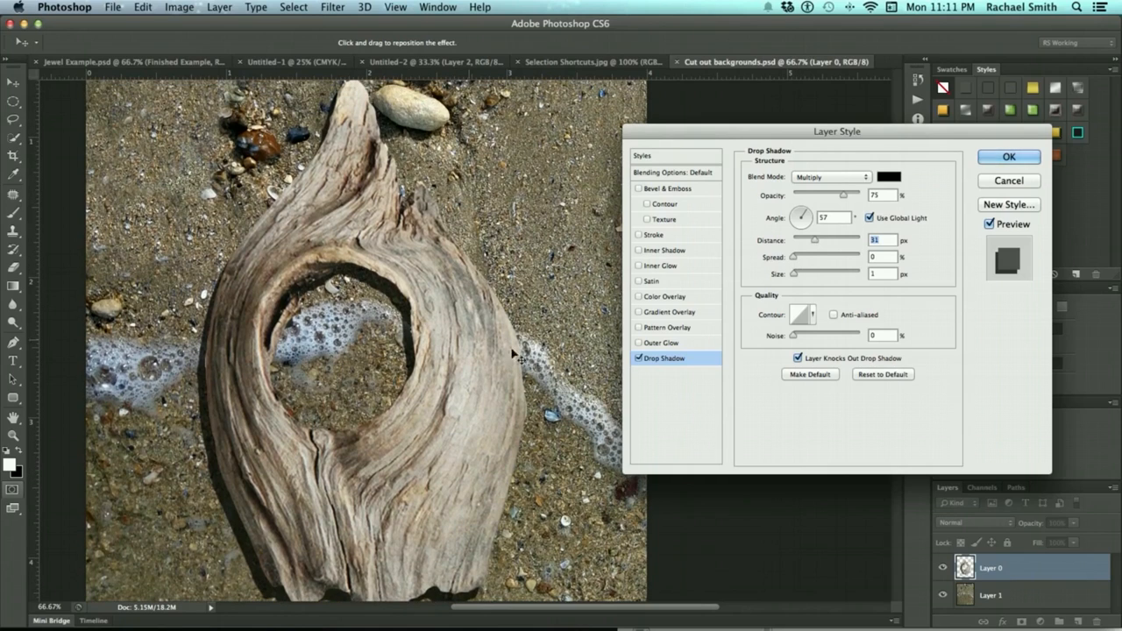
left_click_drag(793, 259, 803, 280)
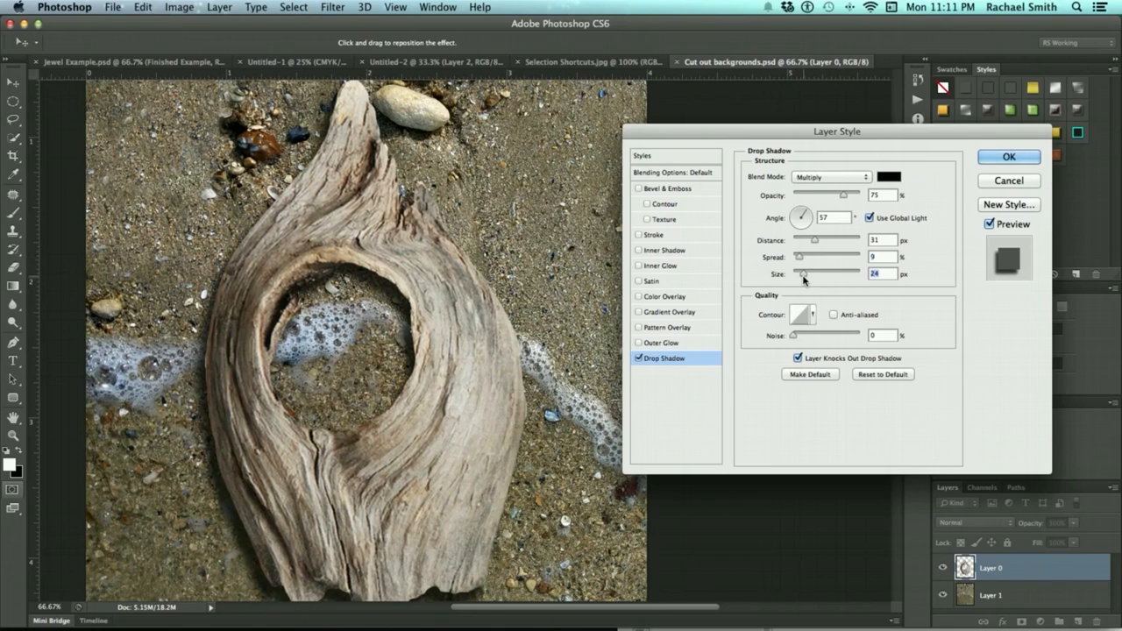
Reduce the drop shadow's opacity to 64%, apply the layer style, and fit the whole image in view
scroll(501, 375, "down", 3)
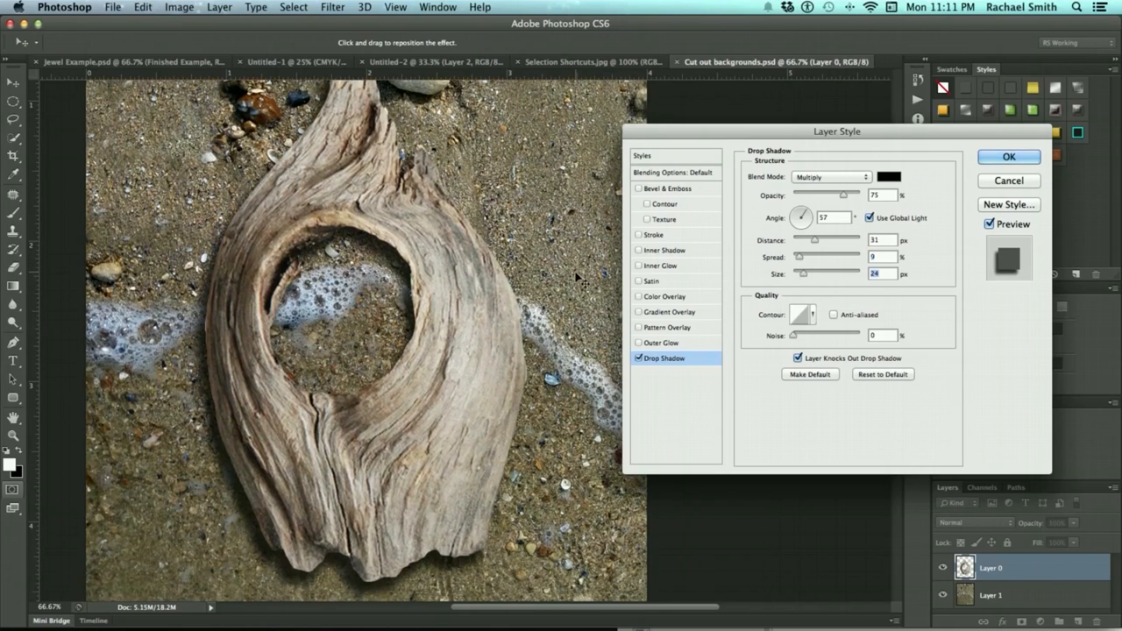
scroll(570, 281, "down", 2)
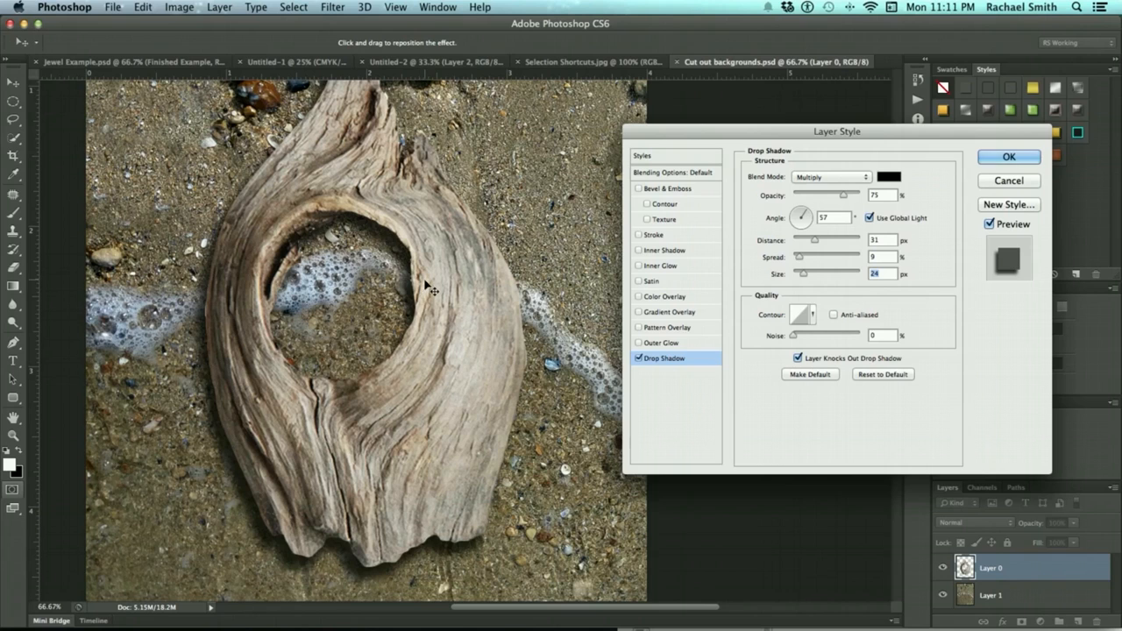
scroll(379, 249, "up", 2)
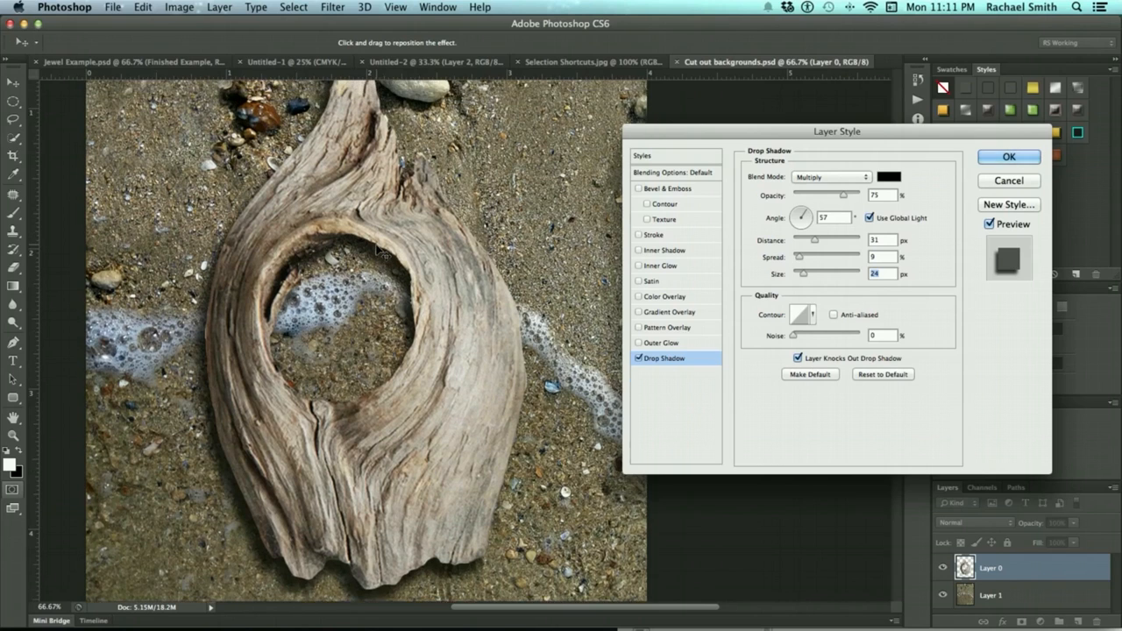
scroll(378, 249, "up", 5)
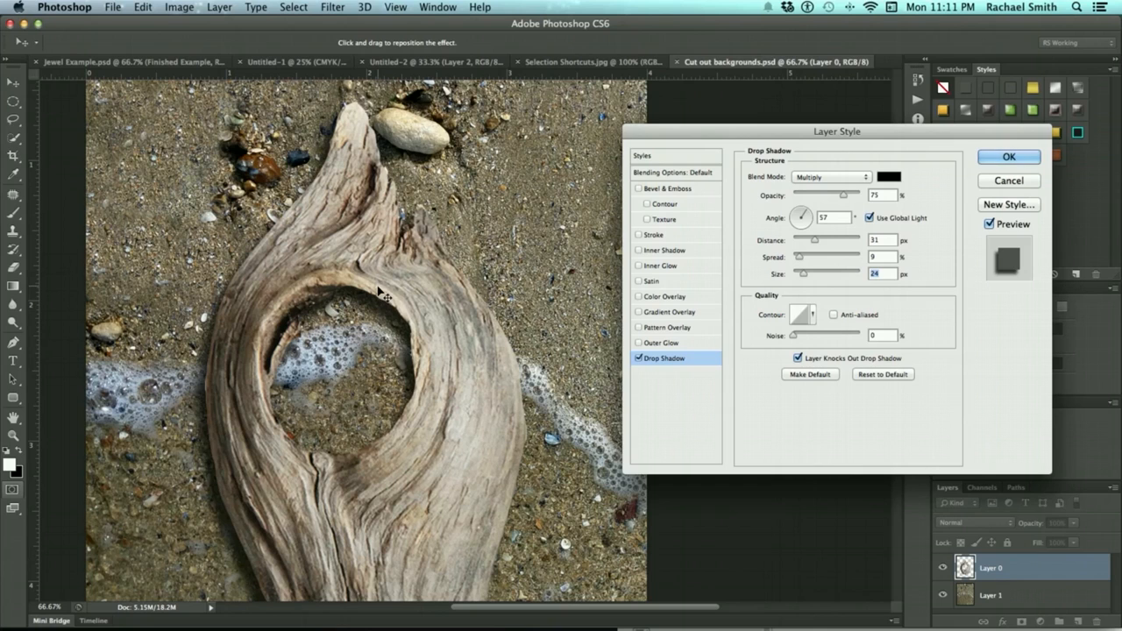
scroll(419, 236, "down", 4)
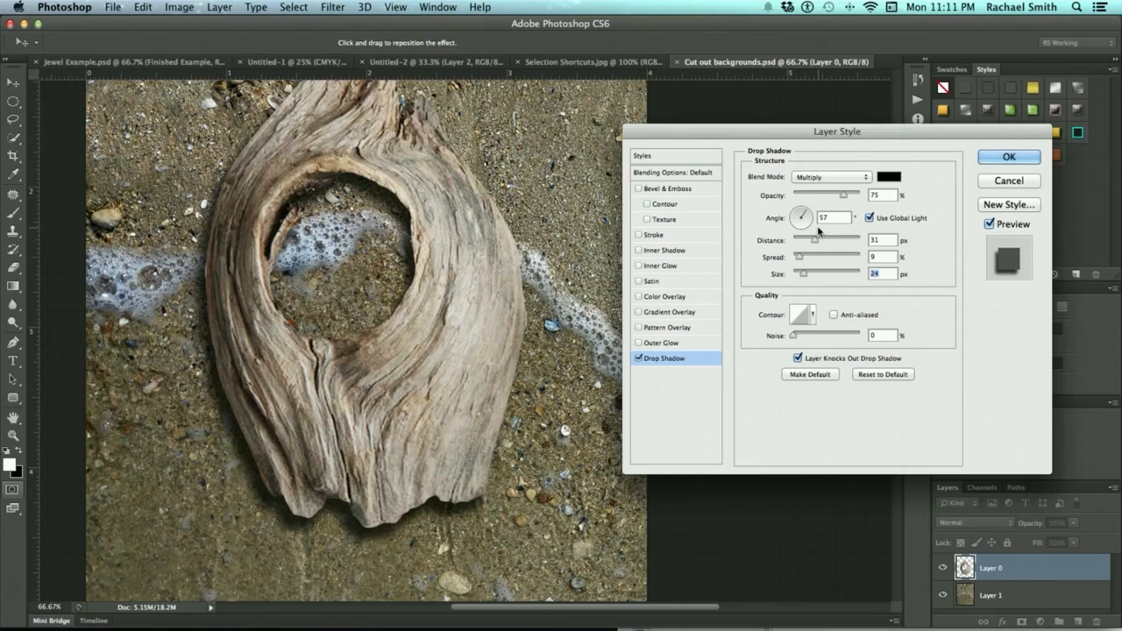
left_click_drag(843, 199, 835, 199)
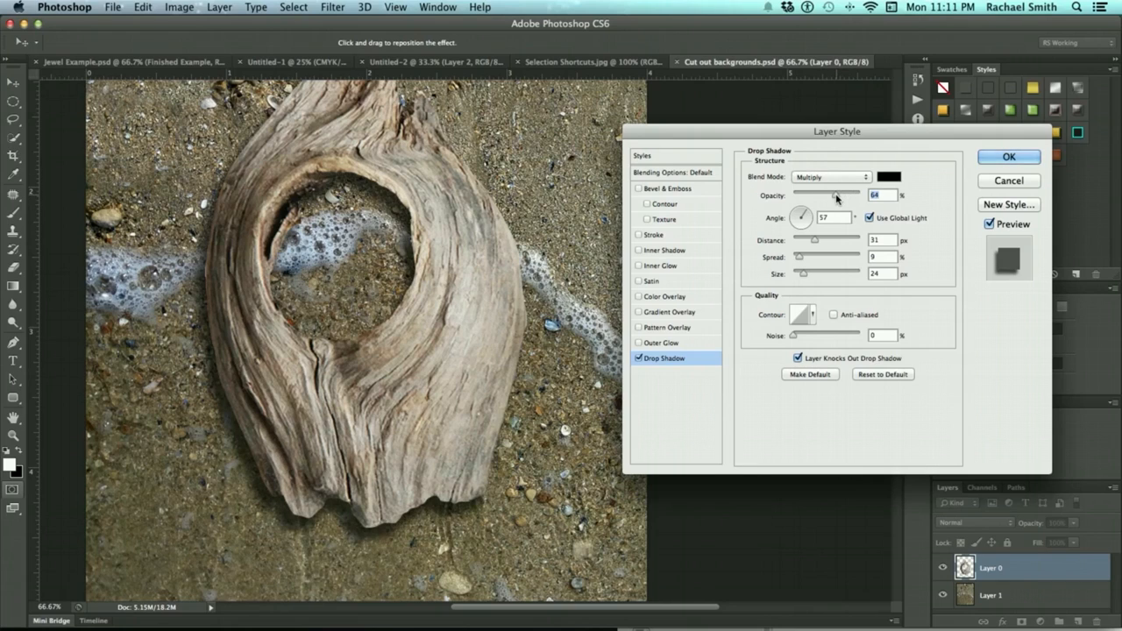
scroll(548, 205, "up", 3)
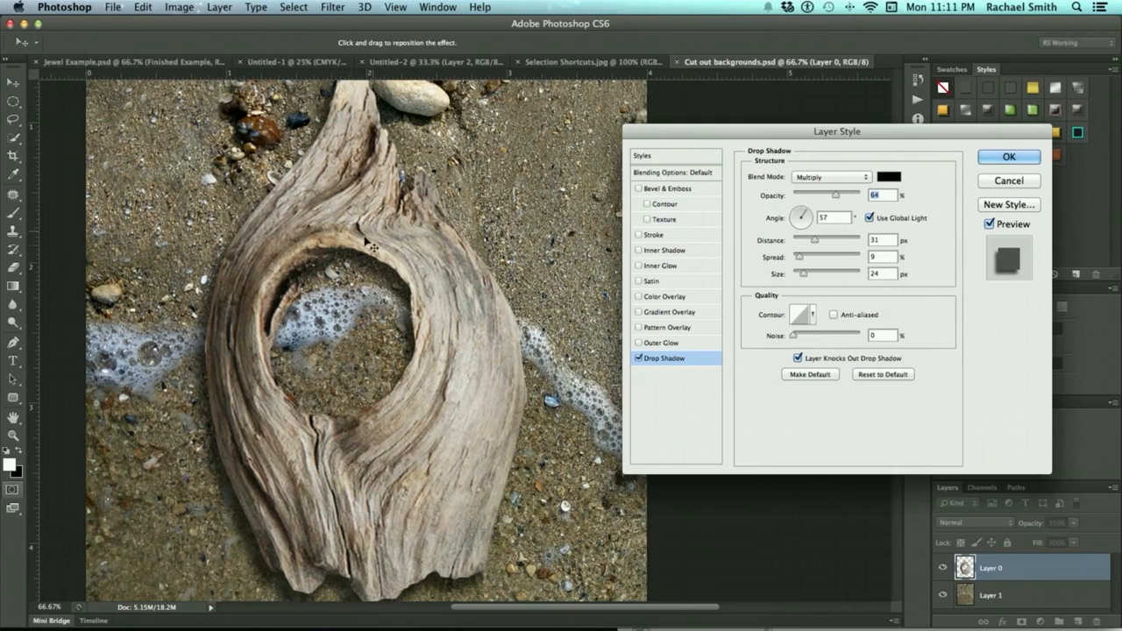
left_click(1006, 158)
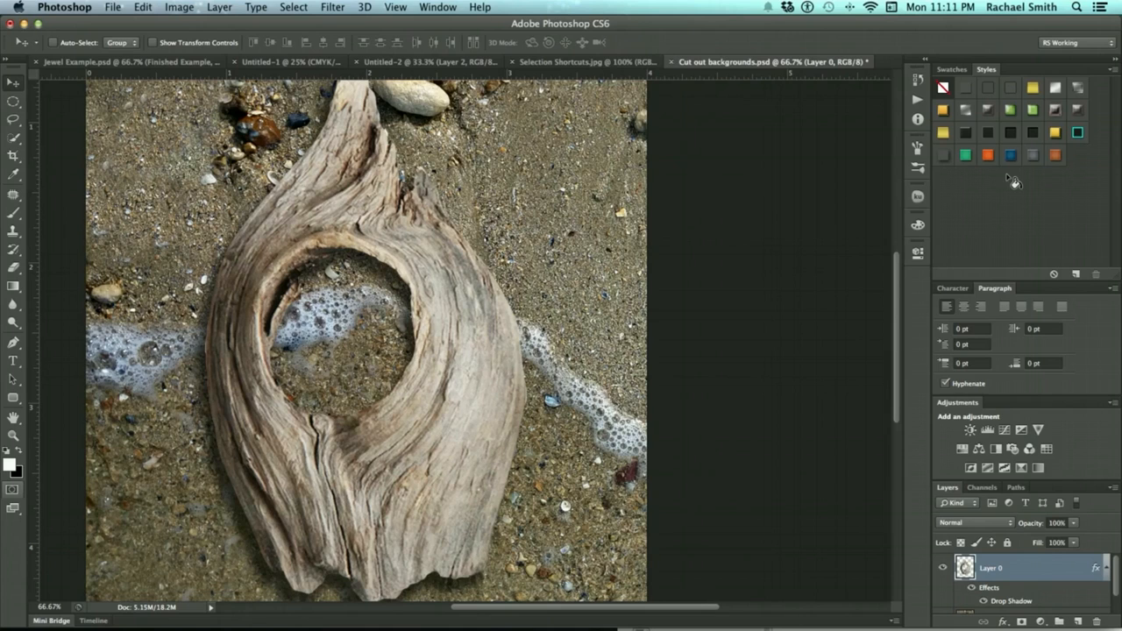
key("super+0")
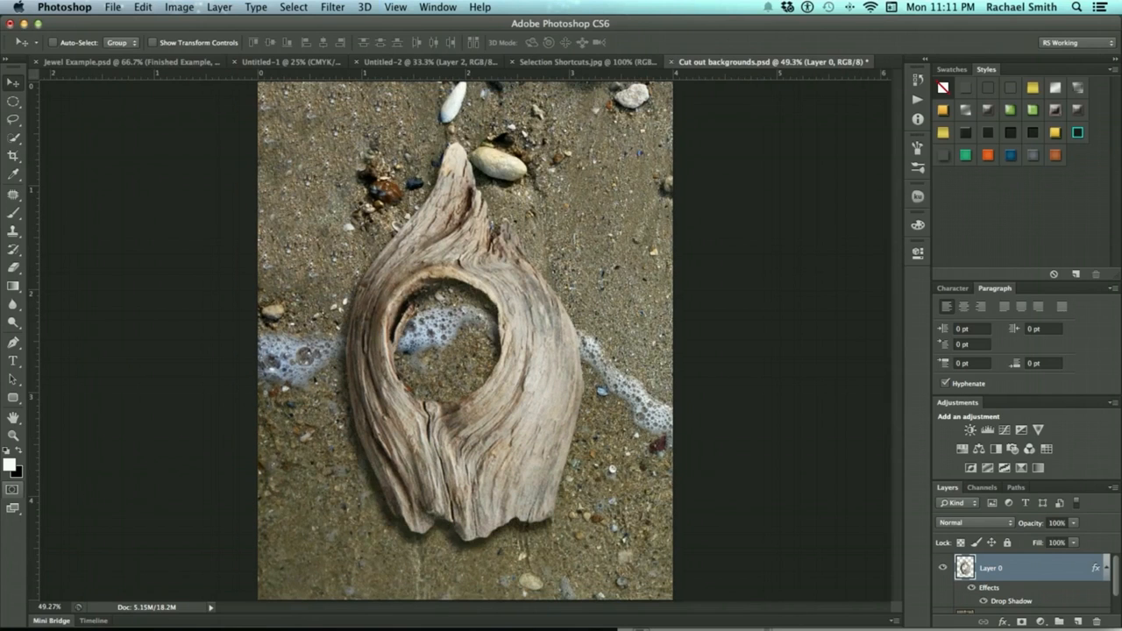